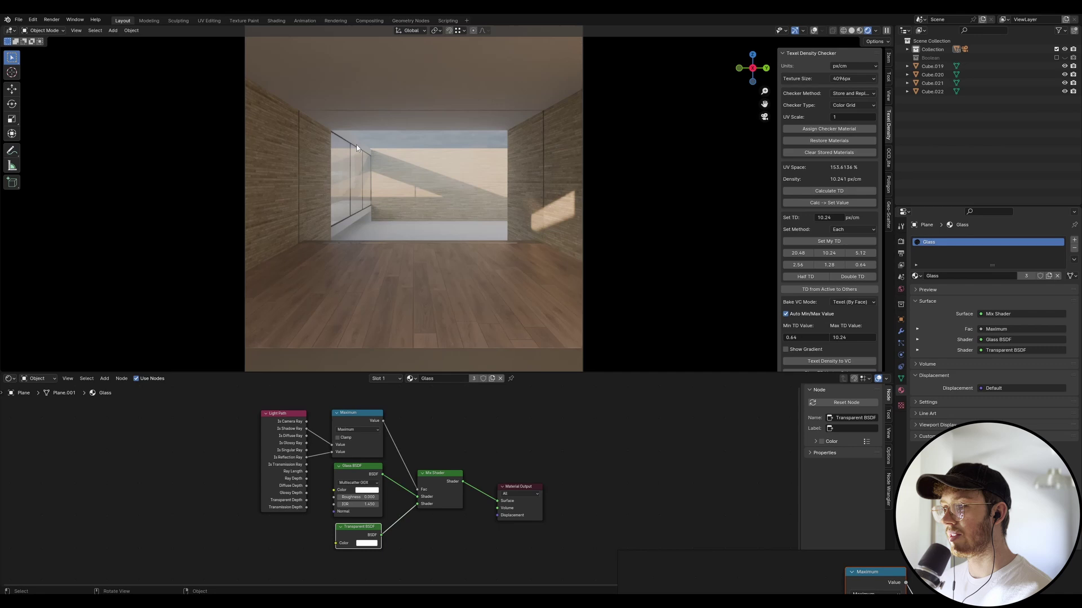
Switch the viewport to Solid shading and add a new mesh plane.
left_click(424, 225)
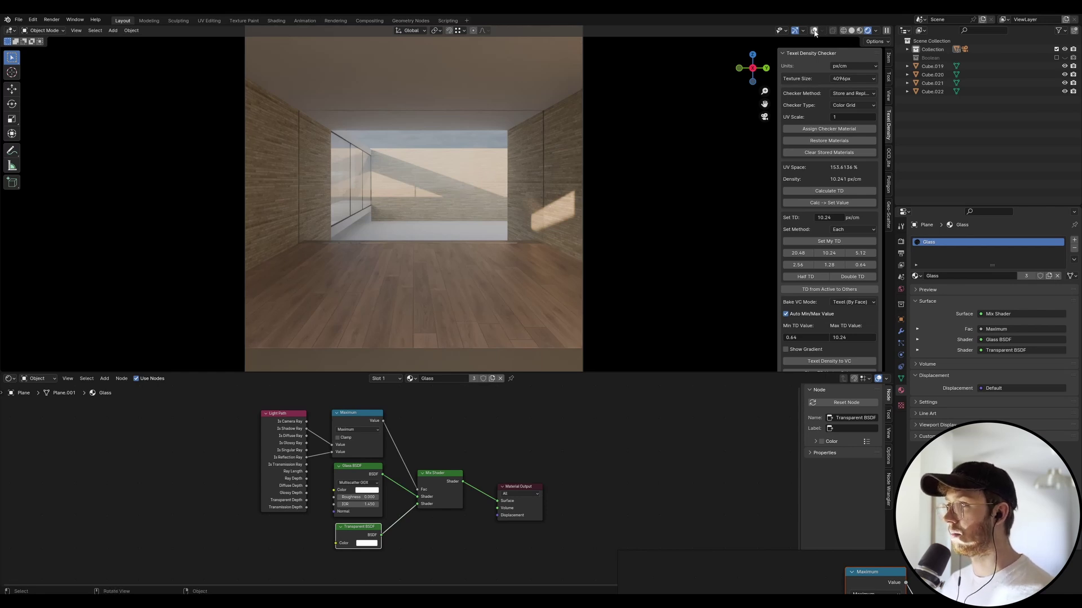
left_click(851, 32)
mouse_move(479, 134)
middle_mouse_down()
mouse_move(468, 178)
mouse_move(422, 225)
mouse_move(537, 184)
mouse_move(483, 147)
mouse_move(485, 156)
middle_mouse_up()
scroll(490, 187, "up", 8)
key("shift+a")
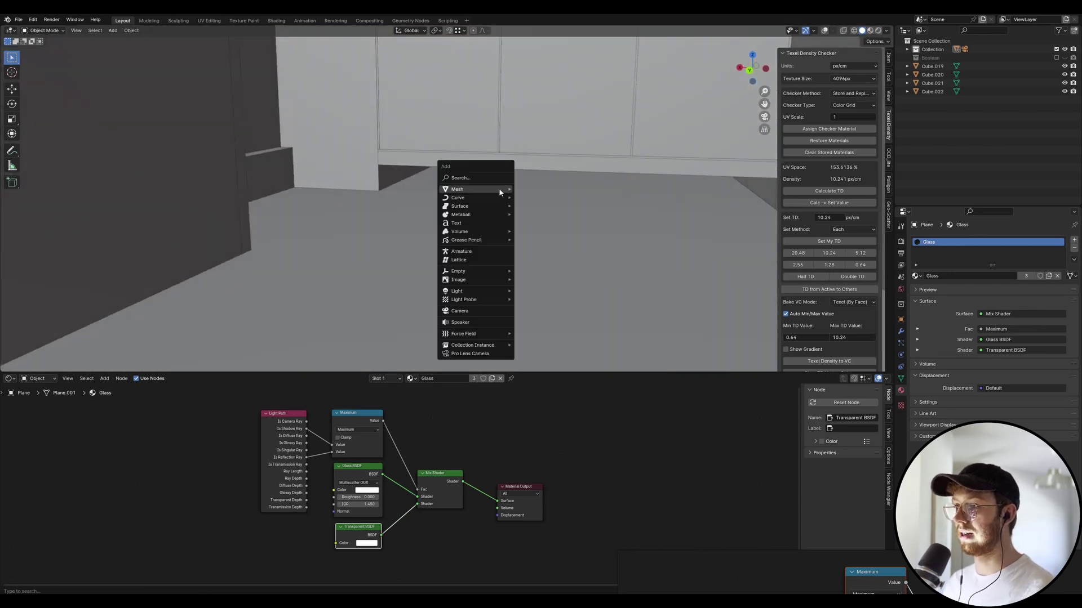
mouse_move(500, 192)
left_click(544, 191)
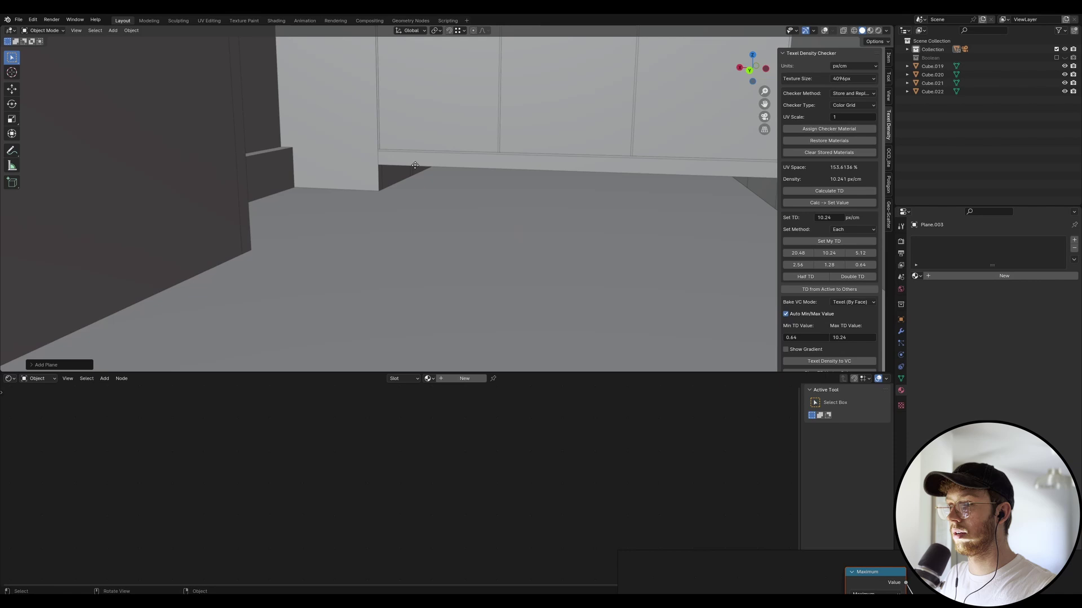
Move the plane along Z and X so it sits over the pool floor.
key("g")
key("z")
left_click(434, 150)
scroll(434, 150, "down", 8)
mouse_move(445, 146)
middle_mouse_down()
mouse_move(465, 164)
mouse_move(453, 155)
middle_mouse_up()
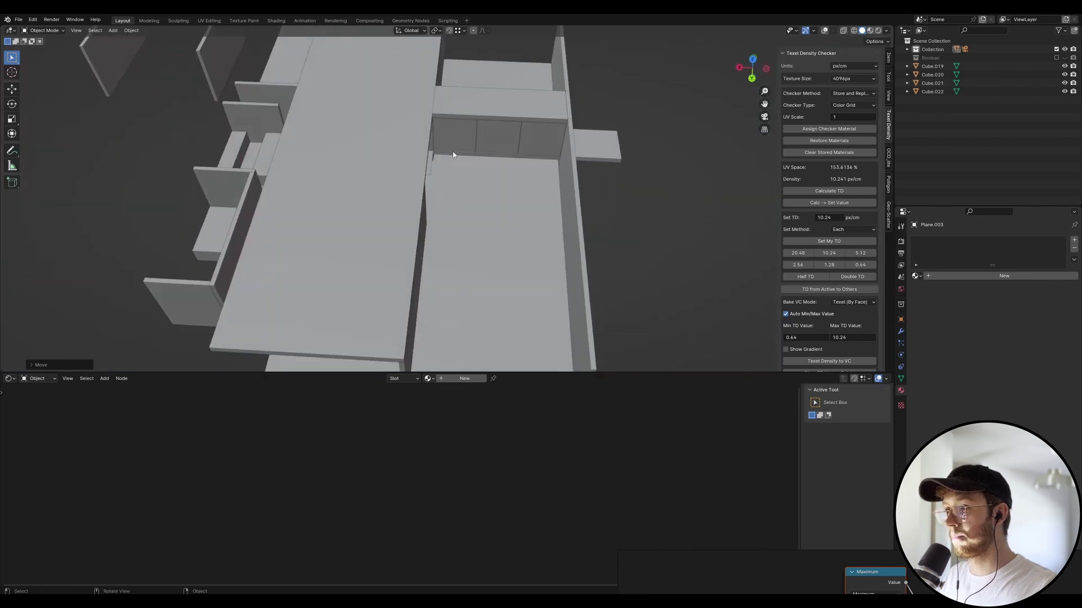
key("g")
key("x")
left_click(532, 166)
middle_click_drag(531, 166, 470, 113)
In Edit Mode, stretch the plane along Y and push its right edge to the right wall.
key("Tab")
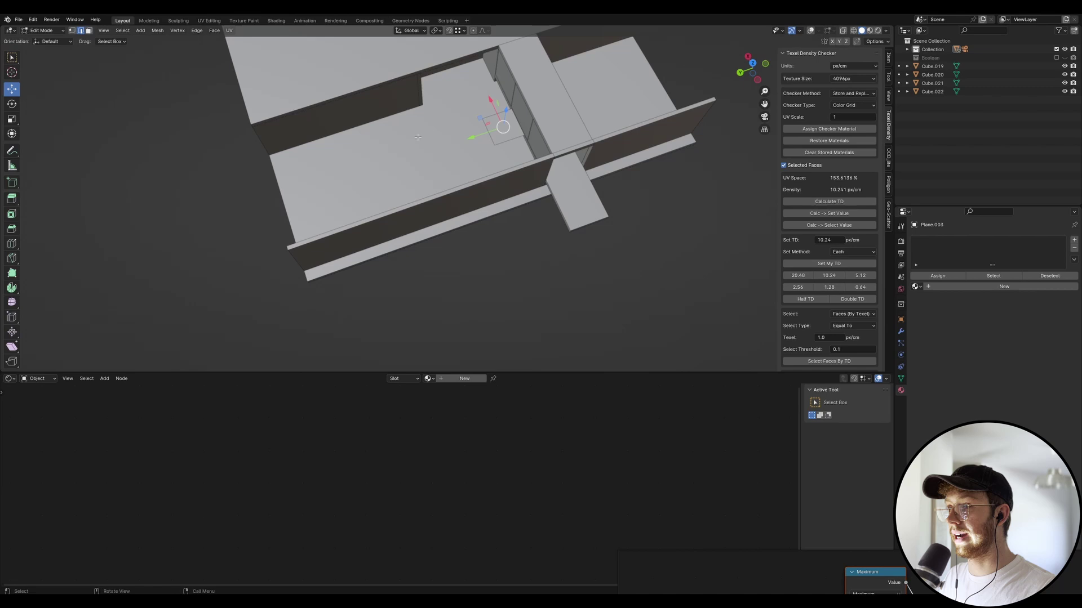
key("g")
key("y")
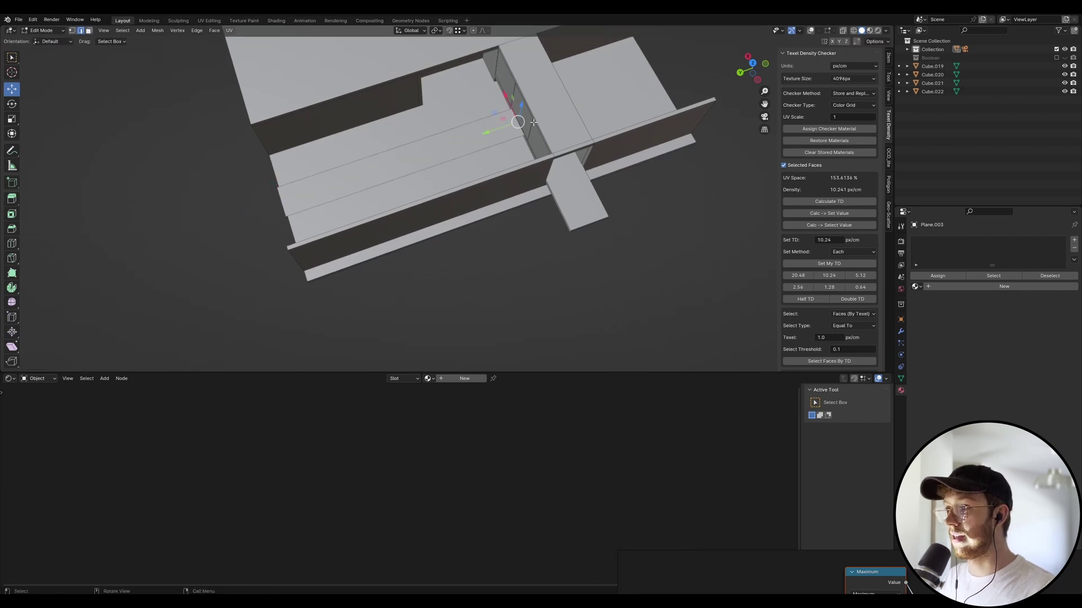
left_click(717, 99)
middle_click_drag(537, 115, 589, 61)
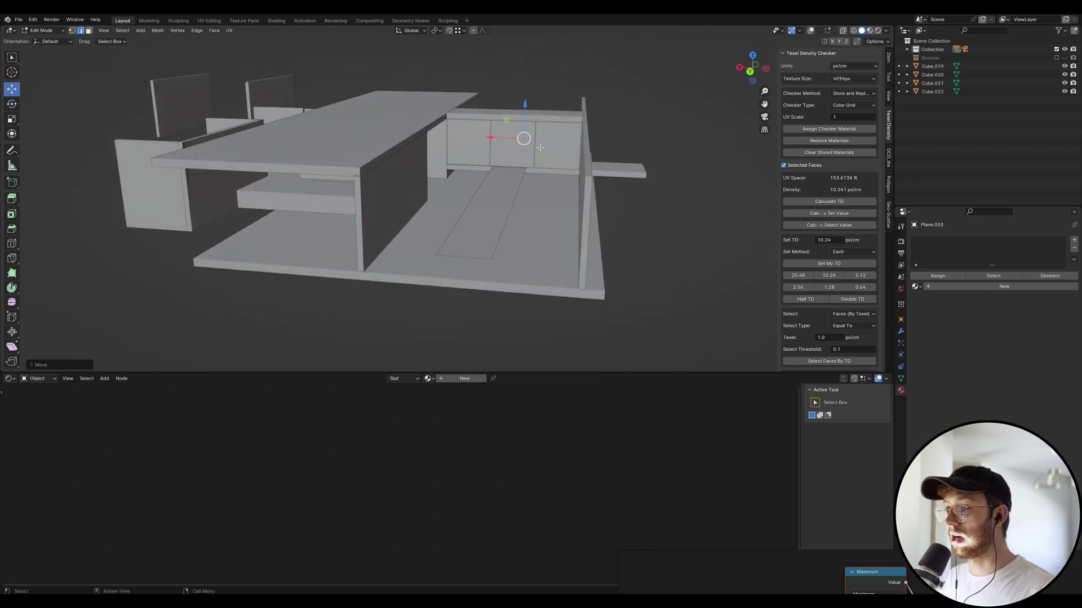
left_click(522, 179)
key("g")
key("x")
left_click(581, 181)
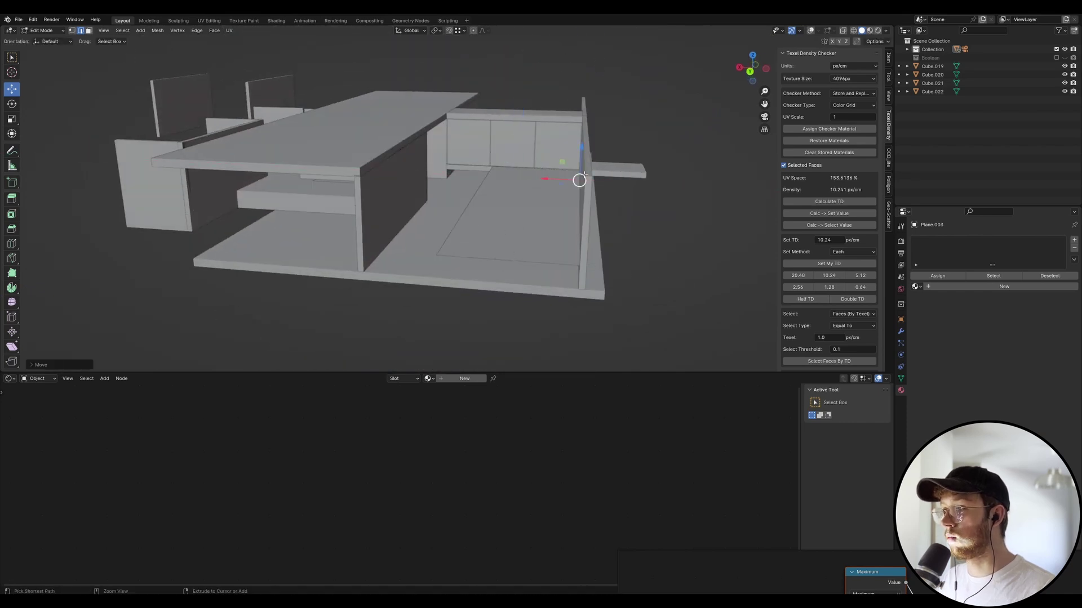
Pull the plane's left edge along X against the left wall.
left_click(470, 202)
key("g")
key("x")
left_click(438, 191)
scroll(451, 160, "up", 4)
mouse_move(451, 159)
middle_mouse_down()
mouse_move(454, 146)
mouse_move(430, 171)
mouse_move(435, 138)
mouse_move(455, 161)
mouse_move(443, 175)
middle_mouse_up()
Adjust the plane's height along Z, then nudge its selected edge along X.
key("Tab")
key("g")
key("z")
left_click(455, 163)
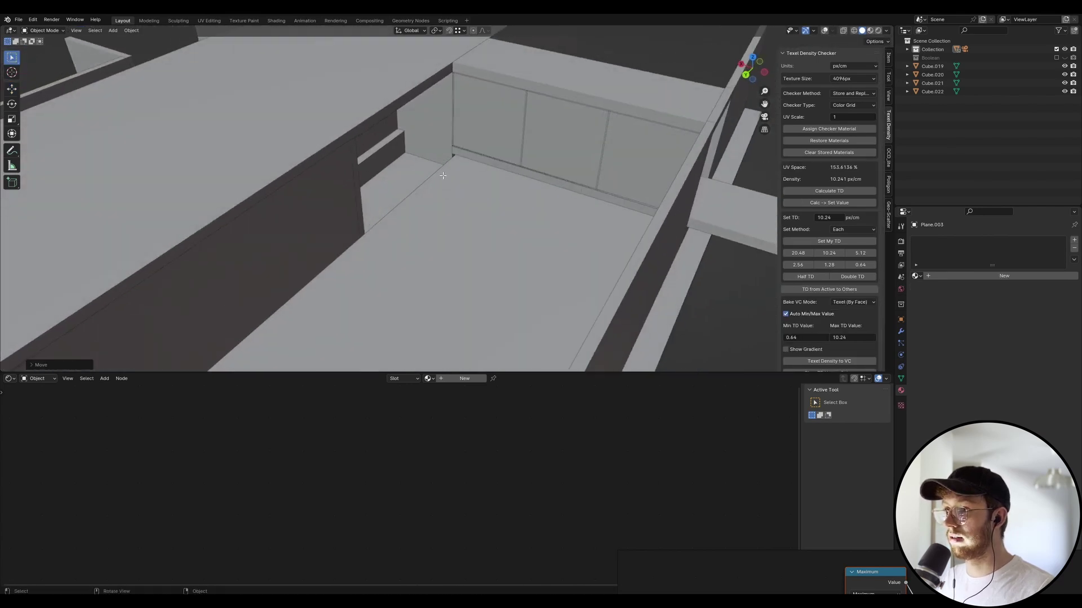
key("Tab")
key("g")
key("y")
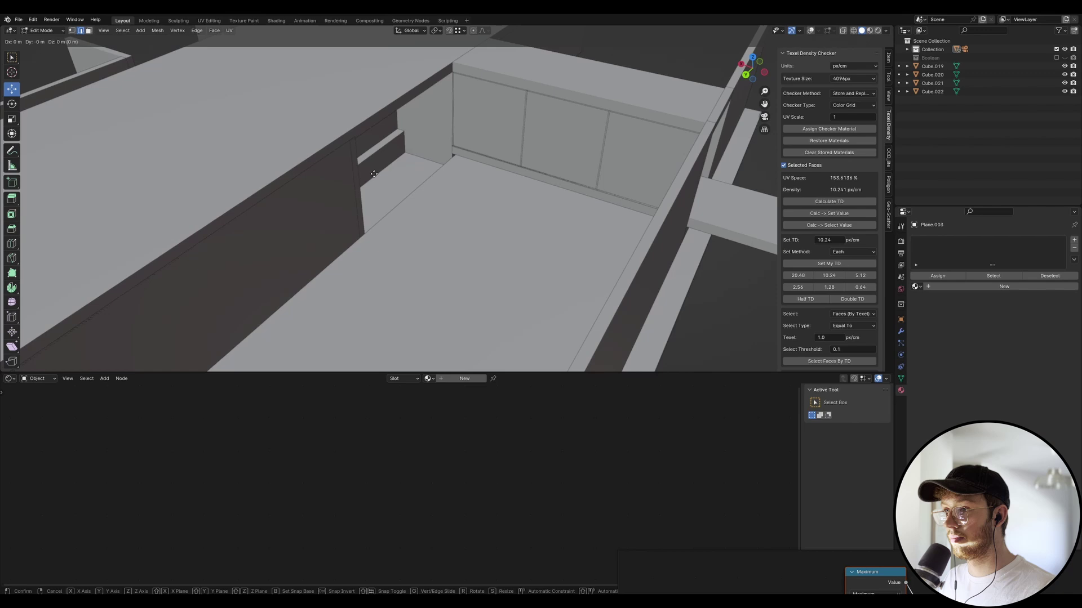
key("x")
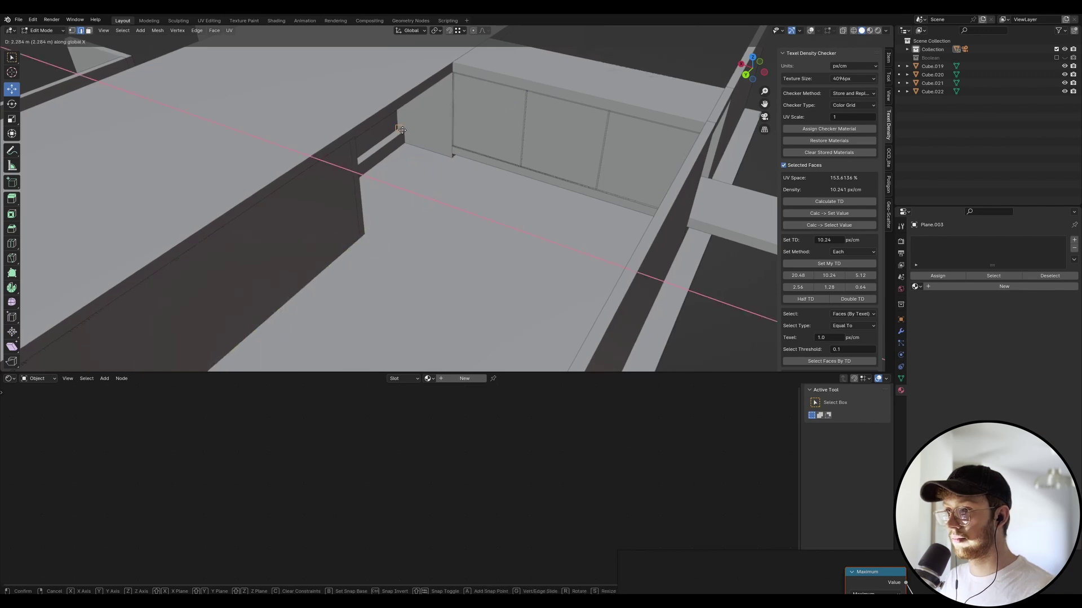
left_click(401, 131)
Check the plane from a lower view, deselect its geometry and return to Object Mode.
scroll(418, 148, "up", 3)
middle_click_drag(423, 146, 389, 162)
scroll(395, 164, "down", 6)
middle_click_drag(508, 169, 495, 150)
left_click(535, 157)
key("x")
key("Tab")
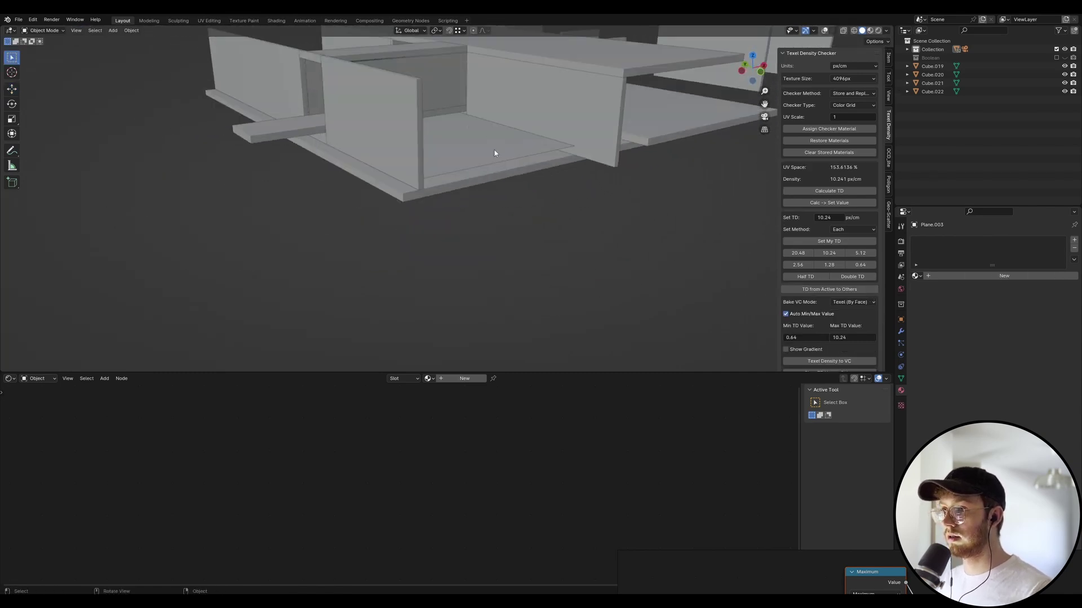
Turn the viewport overlays back on and save the file as waterhouse.blend.
scroll(459, 126, "up", 3)
key("shift+alt+z")
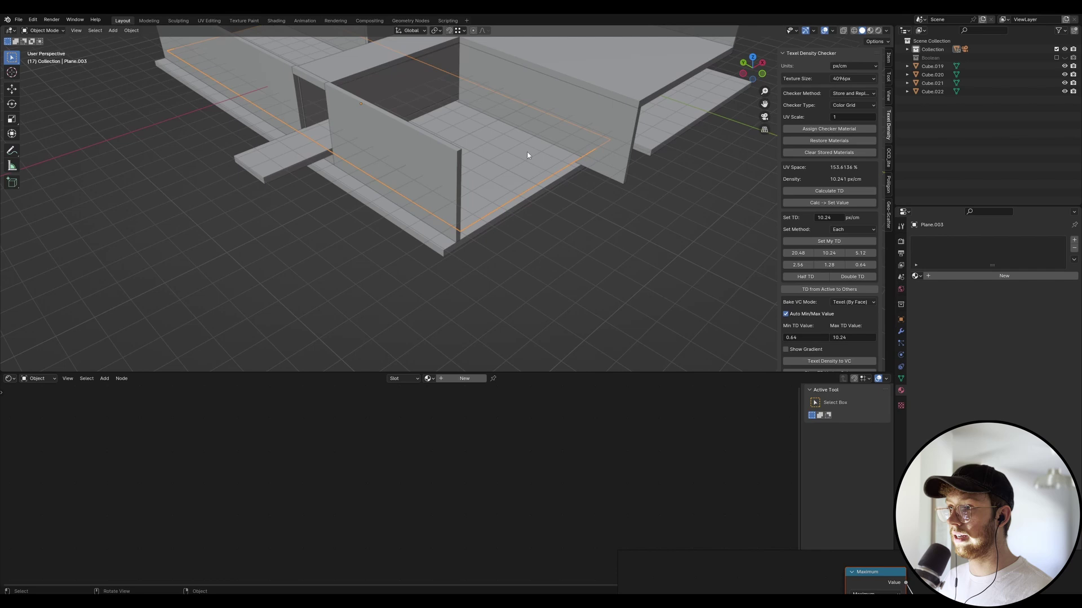
middle_click_drag(526, 151, 505, 242)
key("ctrl+s")
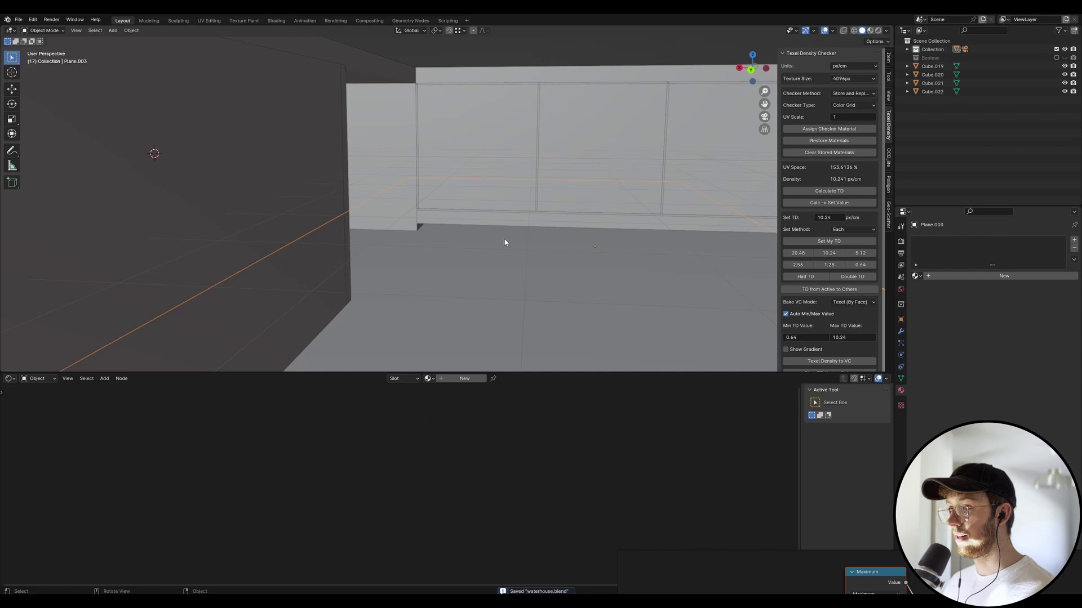
scroll(389, 245, "down", 7)
scroll(395, 252, "up", 6)
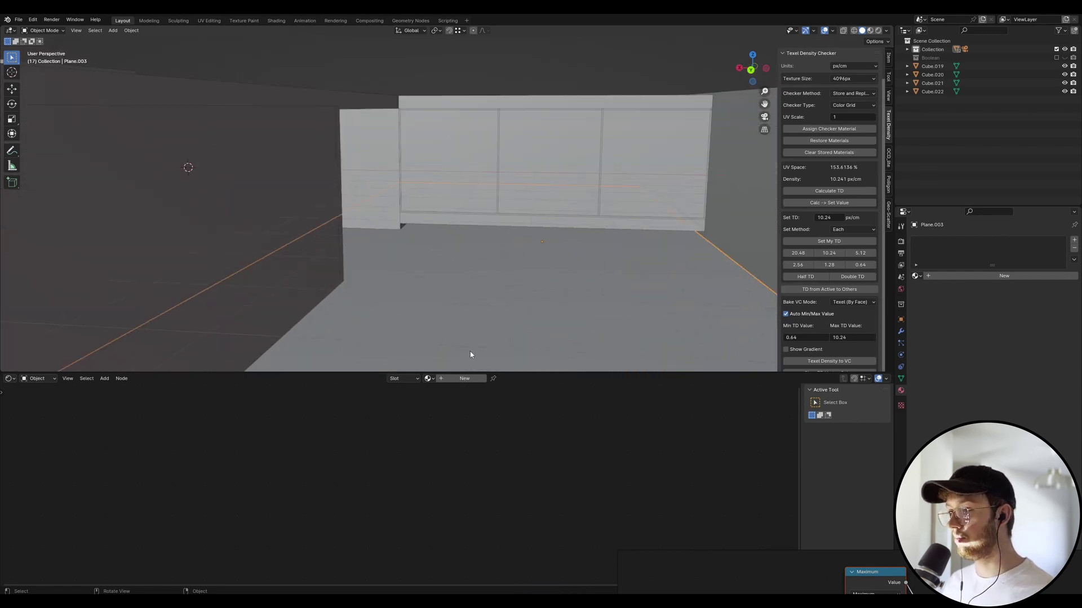
Create a new material named 'Water' and delete its default Principled BSDF.
left_click(462, 379)
double_click(463, 379)
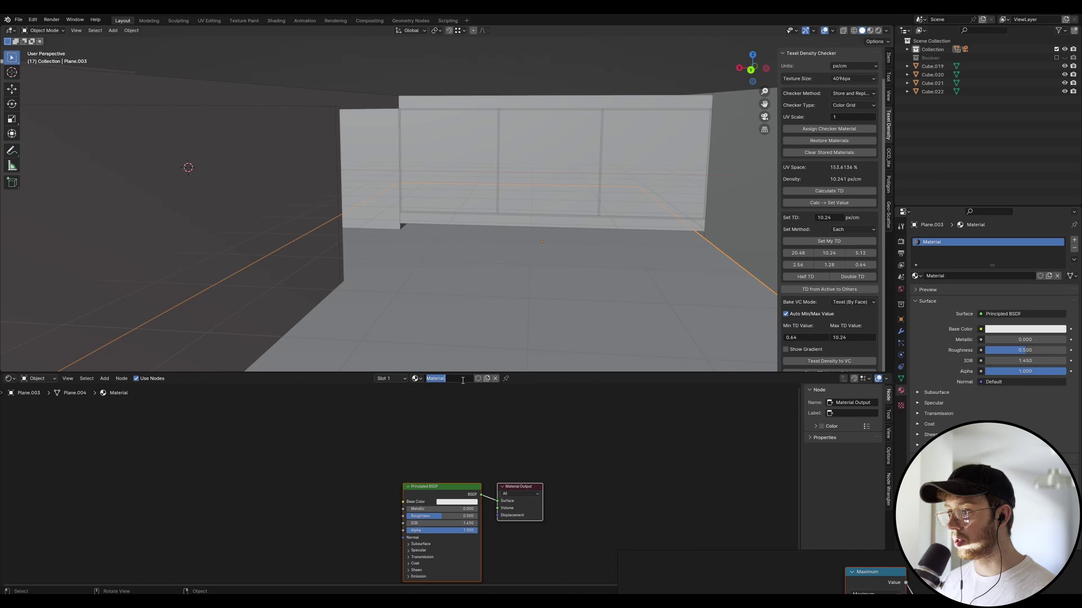
type("Water")
key("Return")
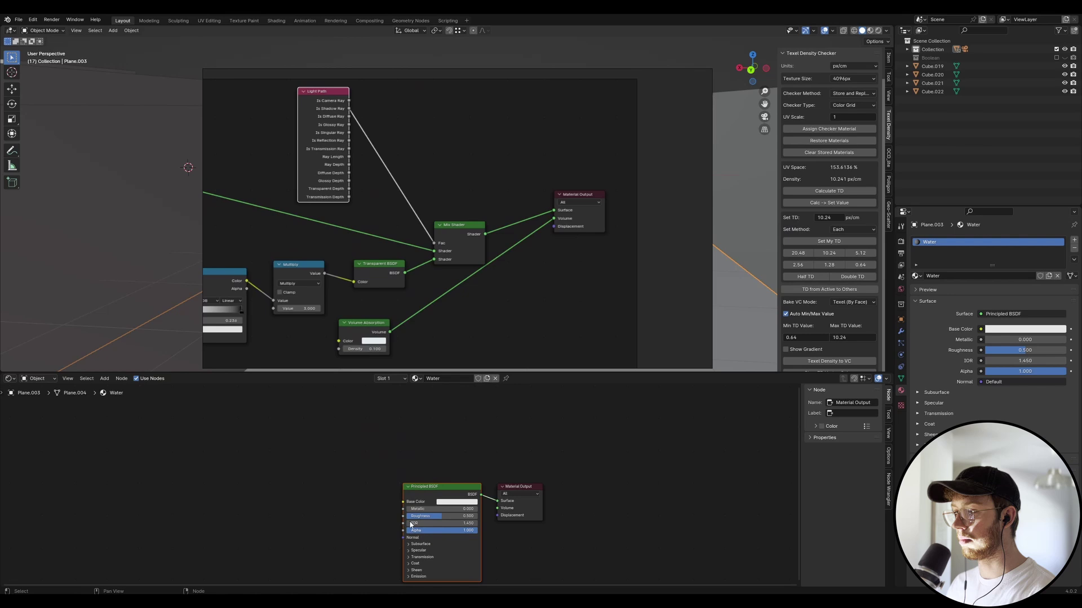
key("x")
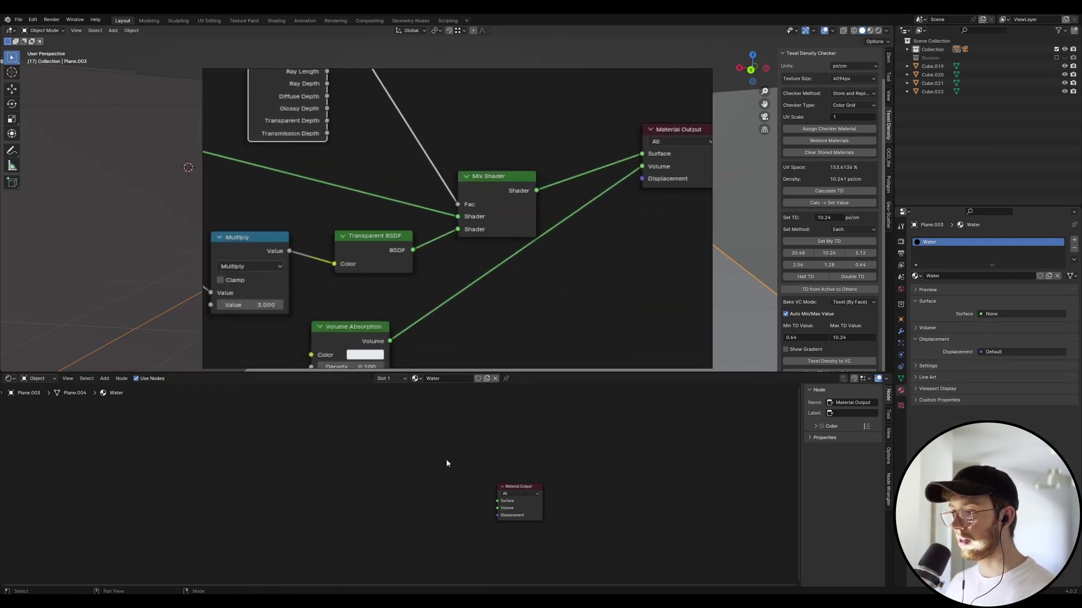
Add a Mix Shader node and connect it to the Material Output's Surface.
key("shift+a")
type("mix")
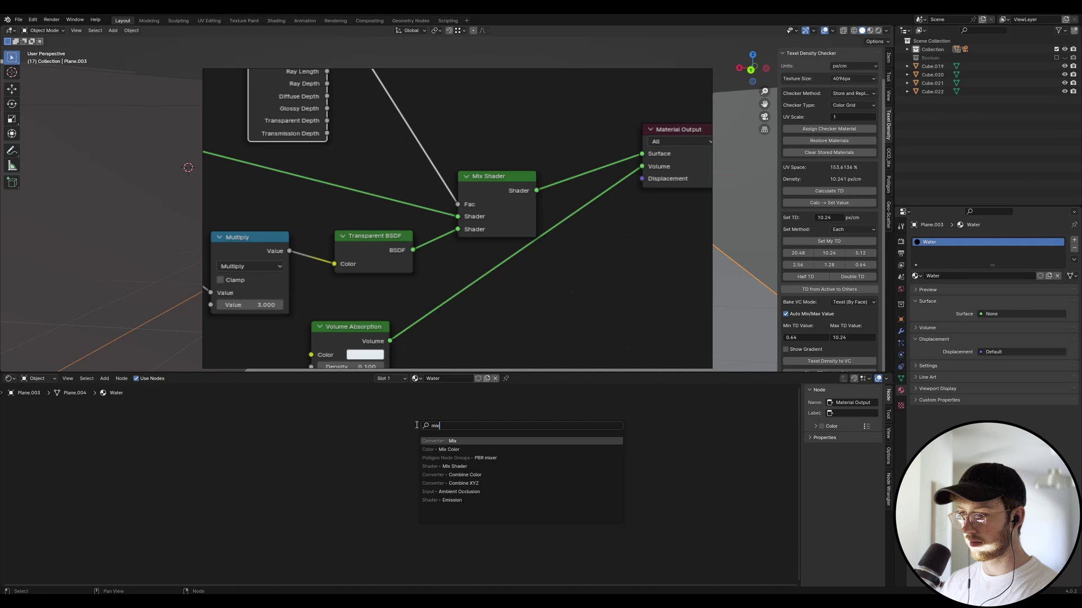
key("Return")
right_click(430, 450)
key("shift+a")
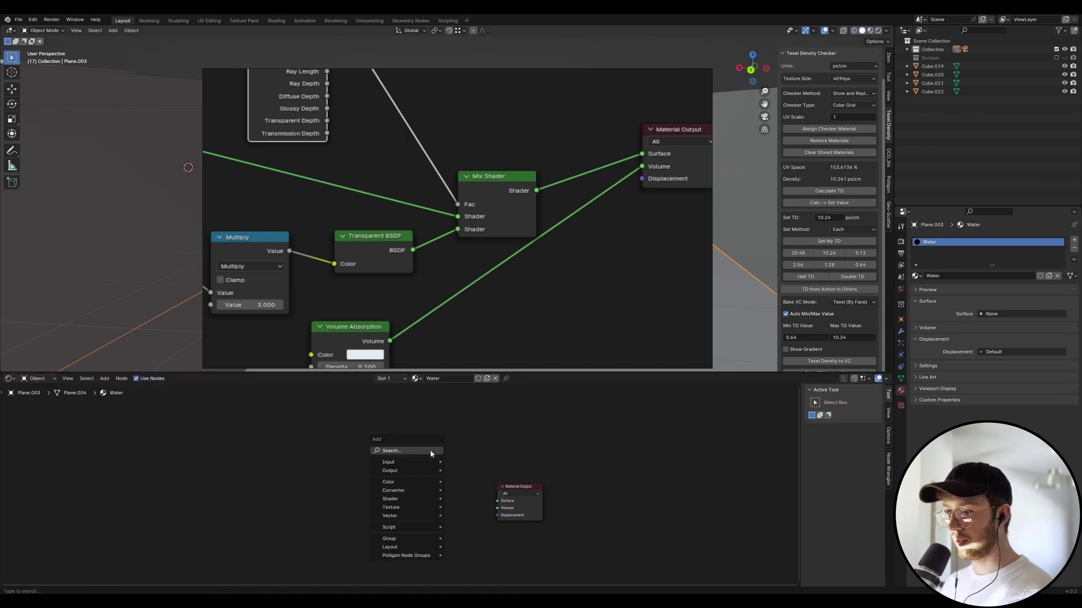
type("mixsh")
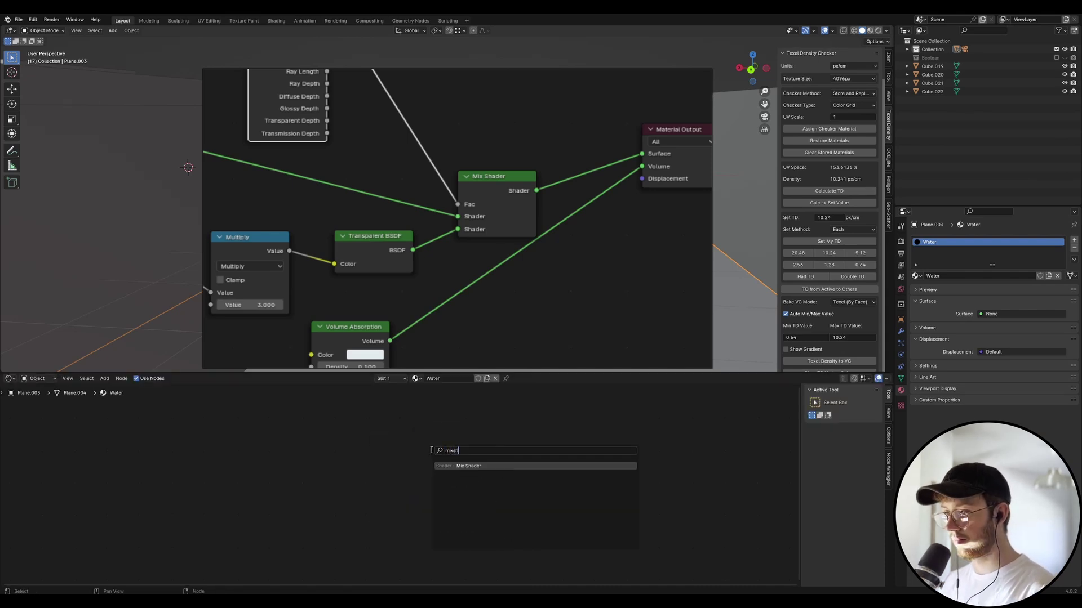
left_click(454, 467)
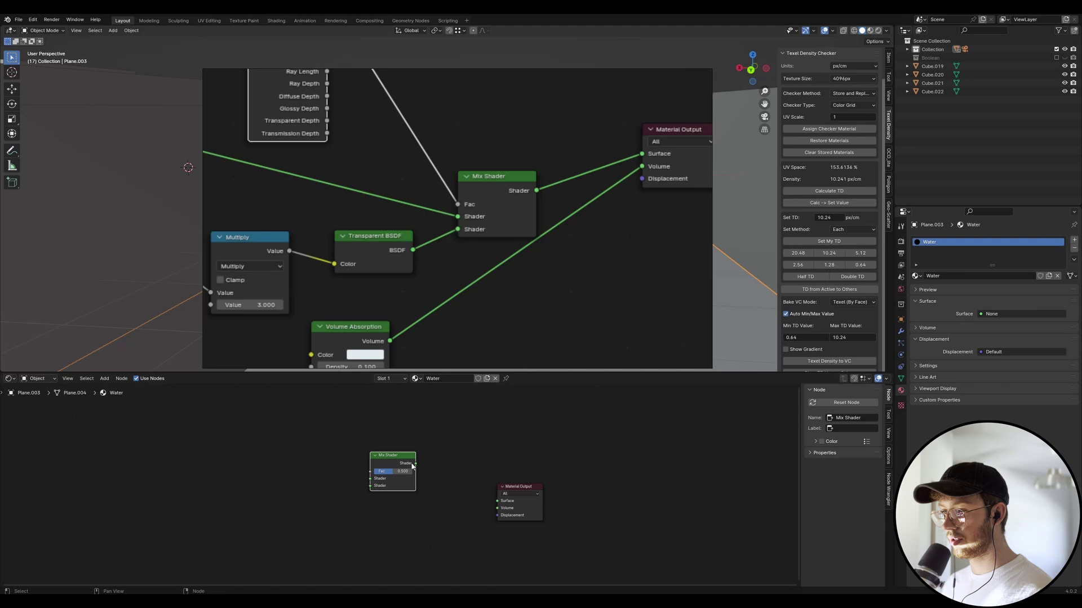
left_click_drag(414, 463, 498, 501)
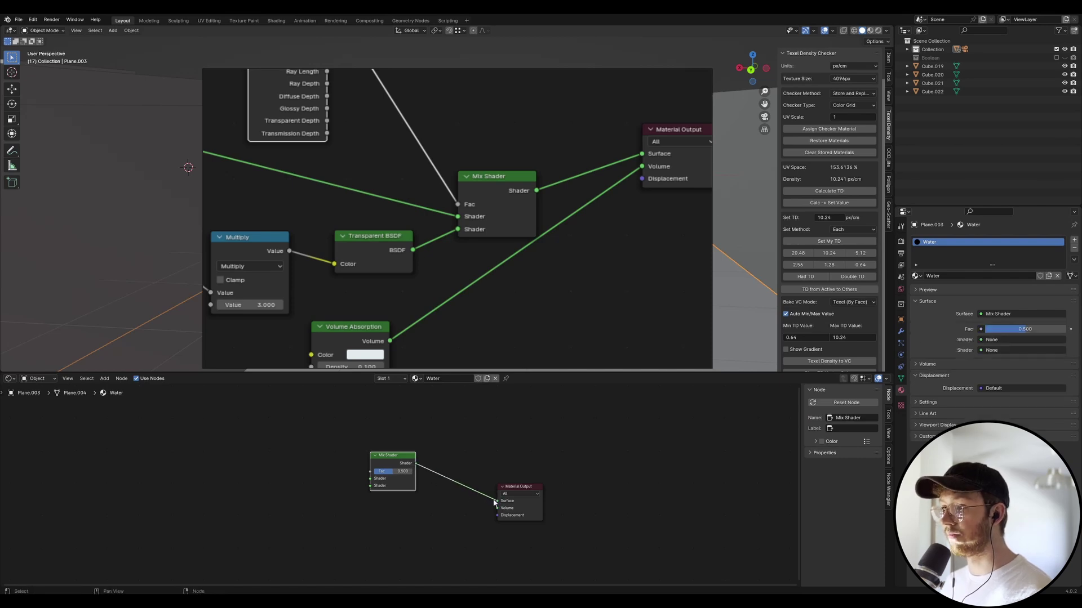
Add a Volume Absorption node below it and connect it to the Volume input.
key("shift+a")
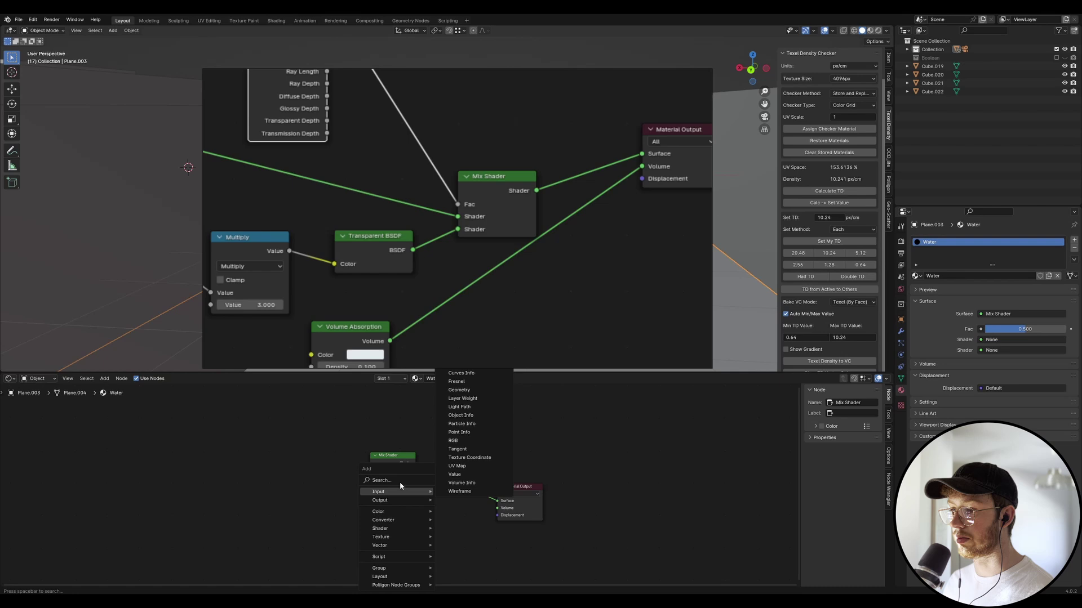
left_click(400, 480)
type("volum")
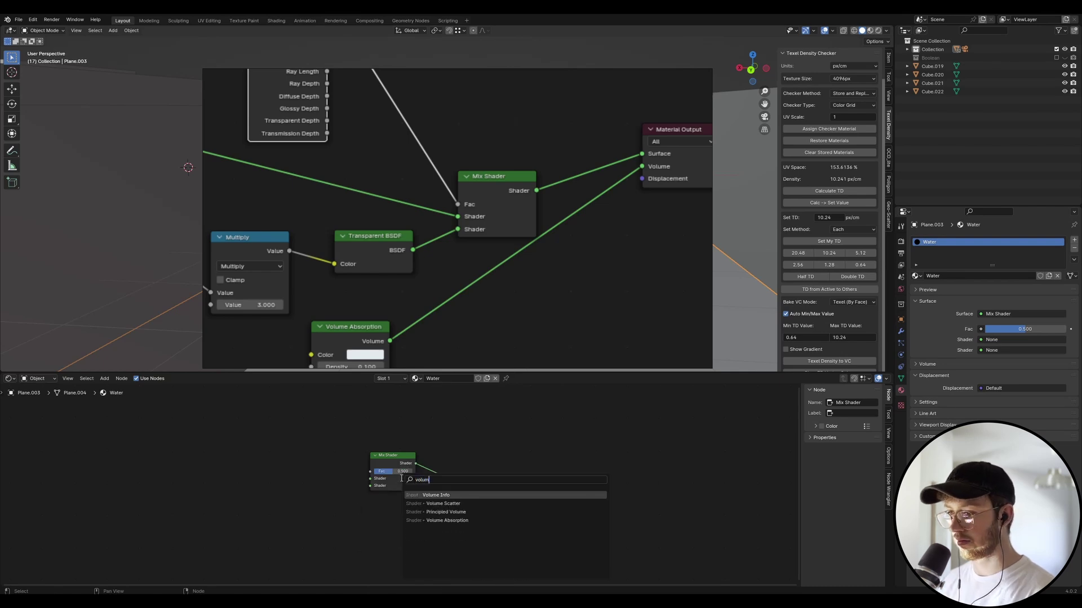
key("Down")
key("Down")
key("Down")
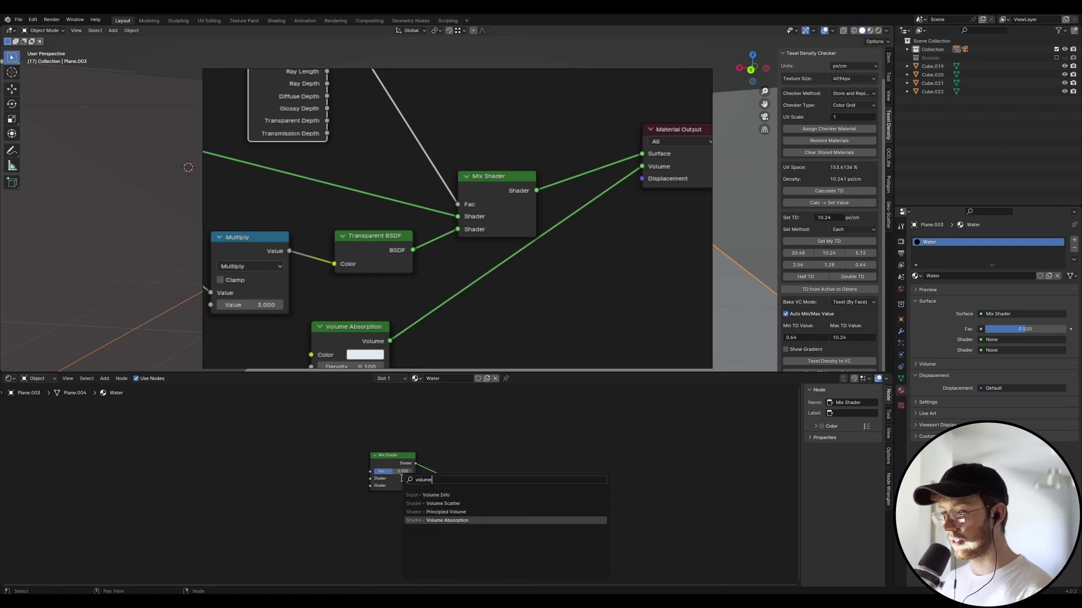
key("Return")
left_click(370, 508)
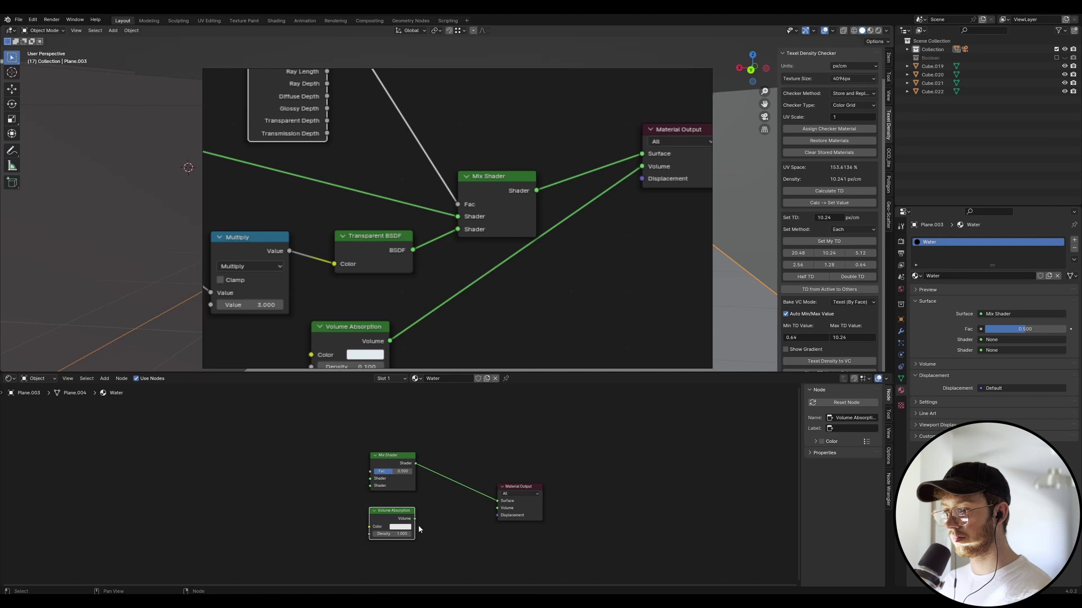
left_click_drag(415, 519, 500, 509)
Add a Transparent BSDF node and link it into the Mix Shader's second shader input.
left_click(333, 494)
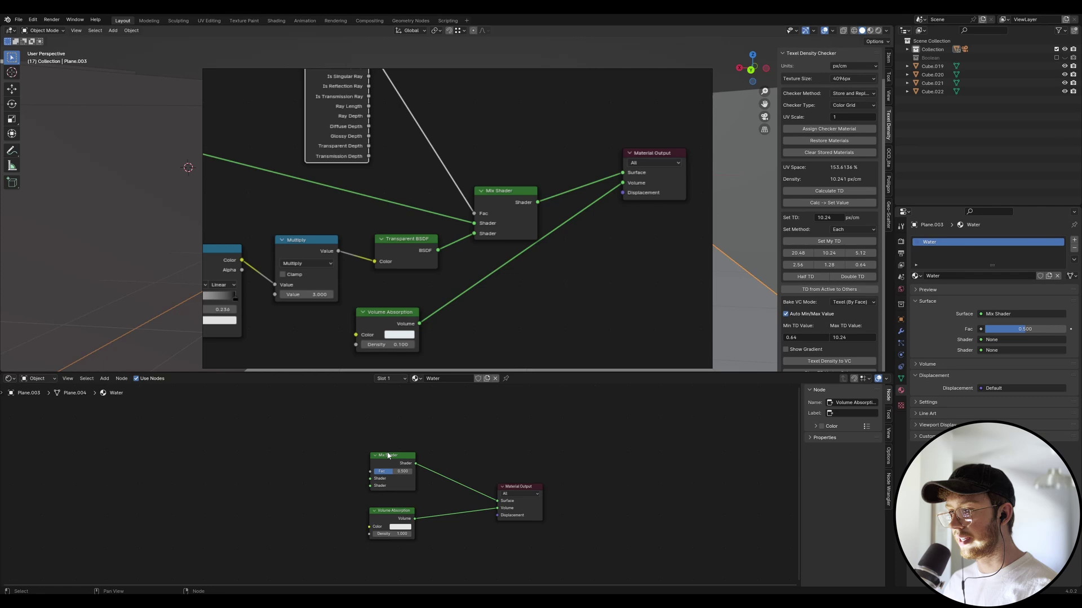
left_click_drag(387, 456, 393, 445)
left_click(316, 457)
key("shift+a")
left_click(314, 458)
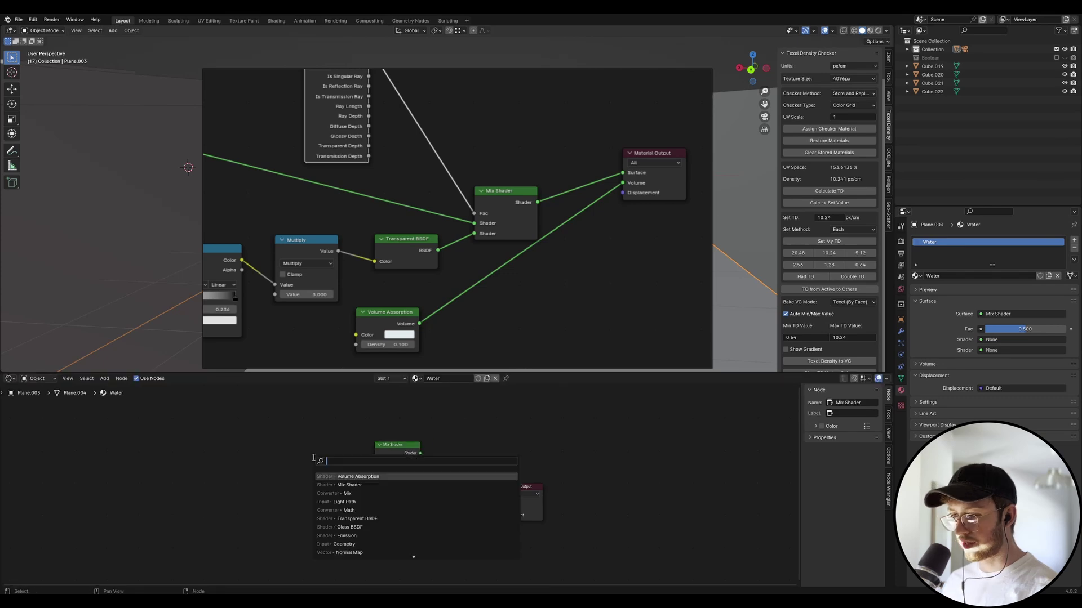
type("trans")
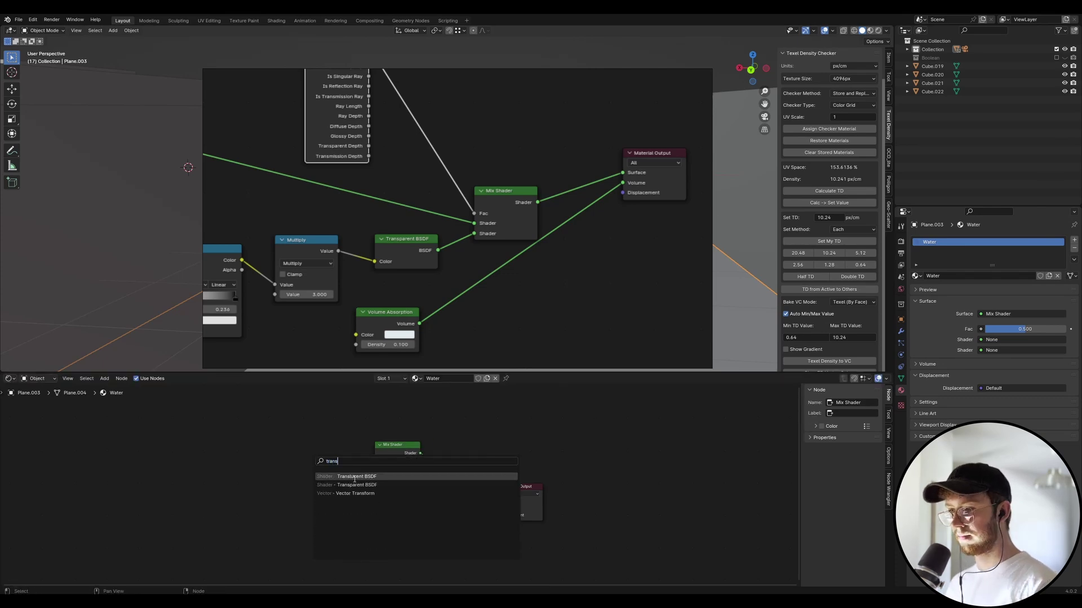
left_click(354, 485)
left_click(338, 468)
scroll(340, 467, "up", 1)
left_click_drag(340, 469, 378, 476)
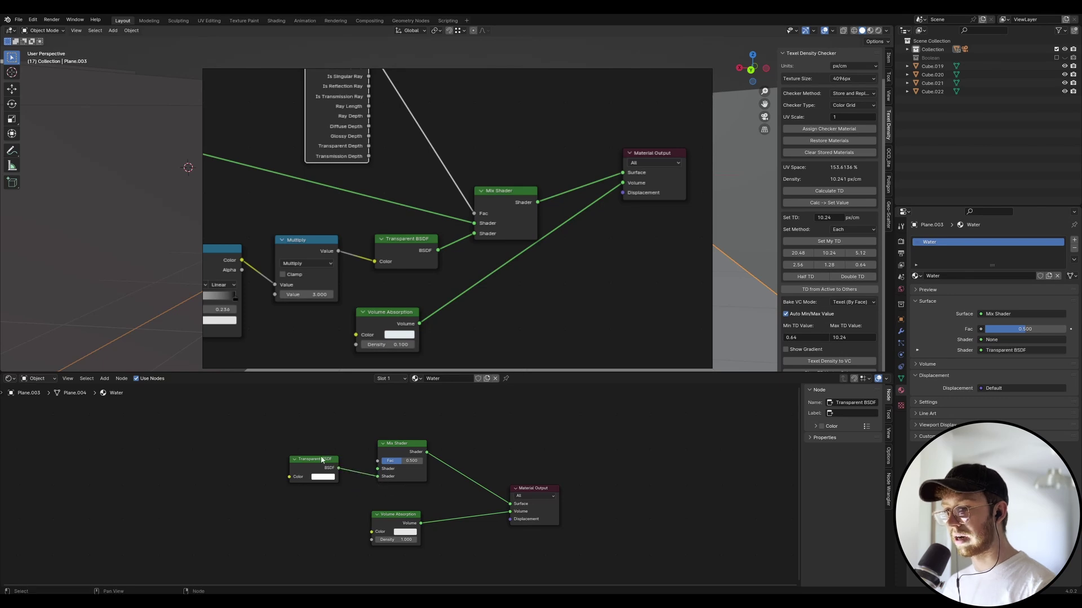
left_click_drag(320, 459, 319, 479)
middle_click_drag(397, 547, 402, 529)
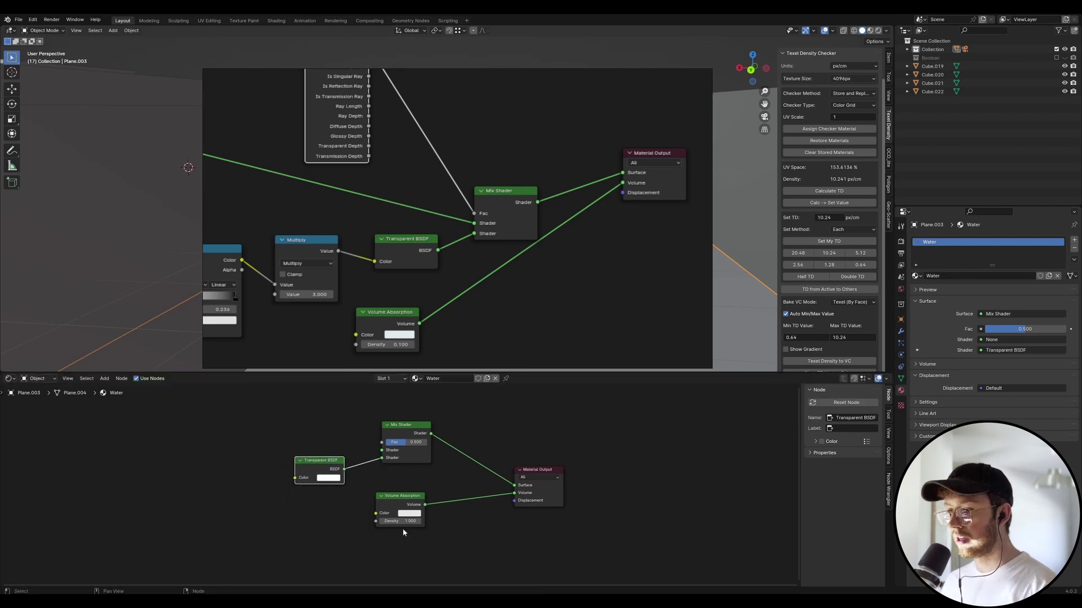
Set the Volume Absorption density to 0.1.
left_click(404, 521)
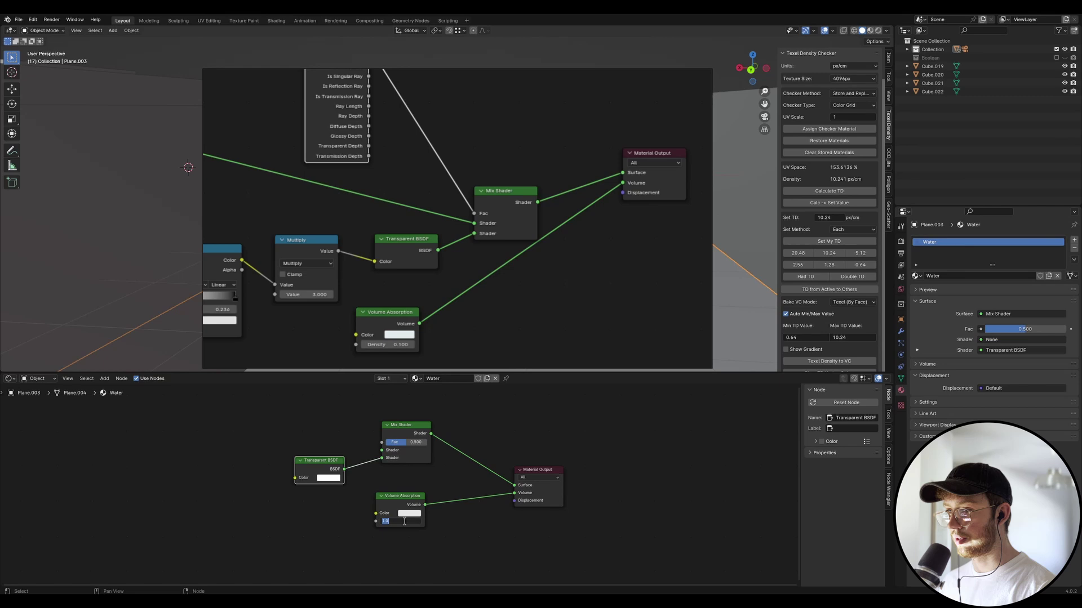
type("0.1")
key("Return")
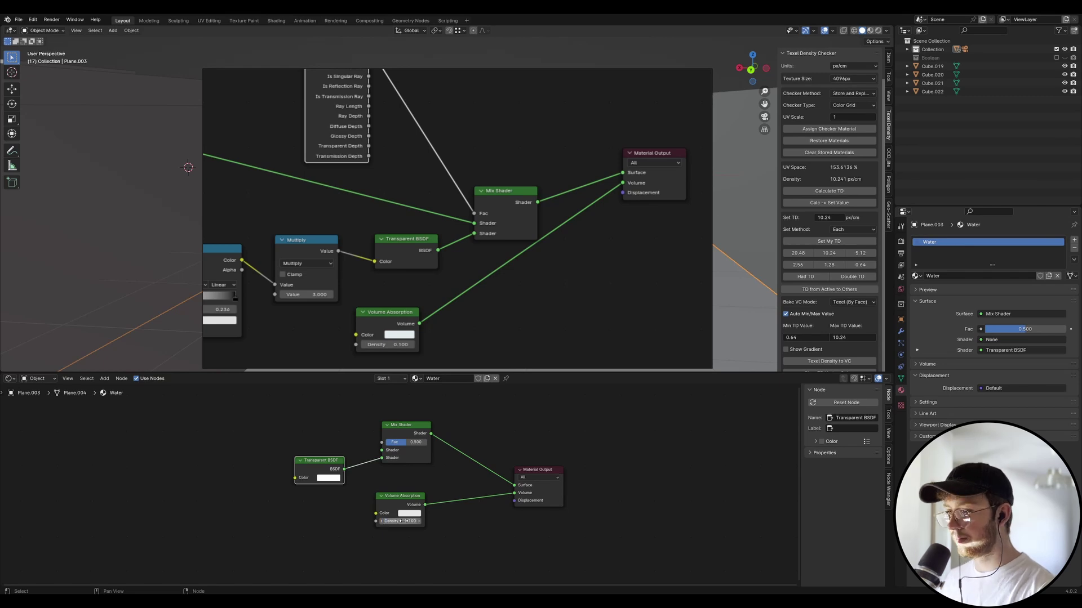
Add a Math node set to Multiply, feeding the Transparent BSDF's Color.
middle_click_drag(417, 494, 530, 502)
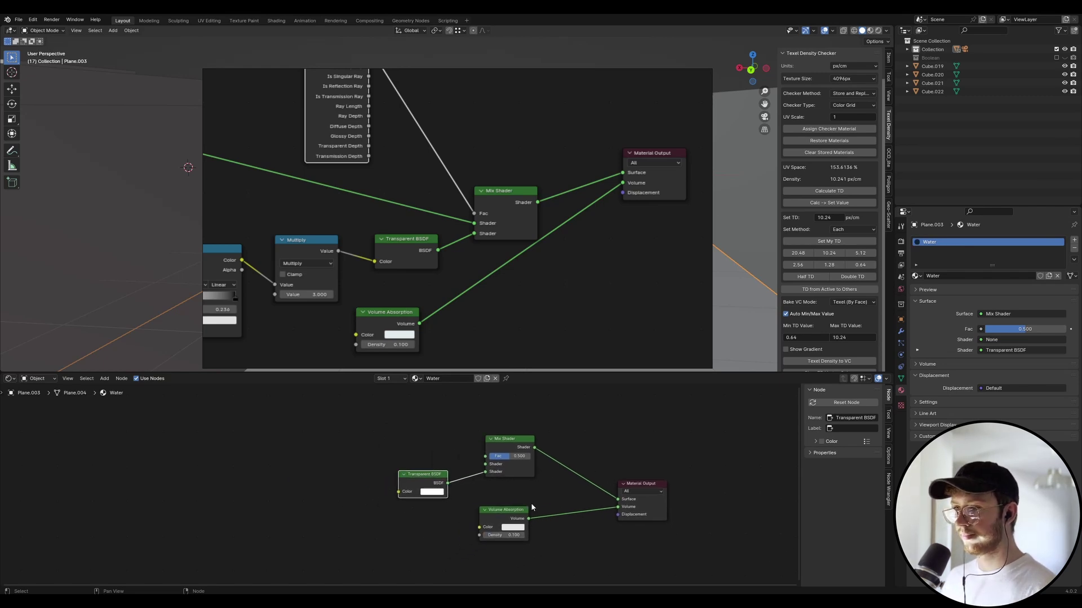
key("shift+a")
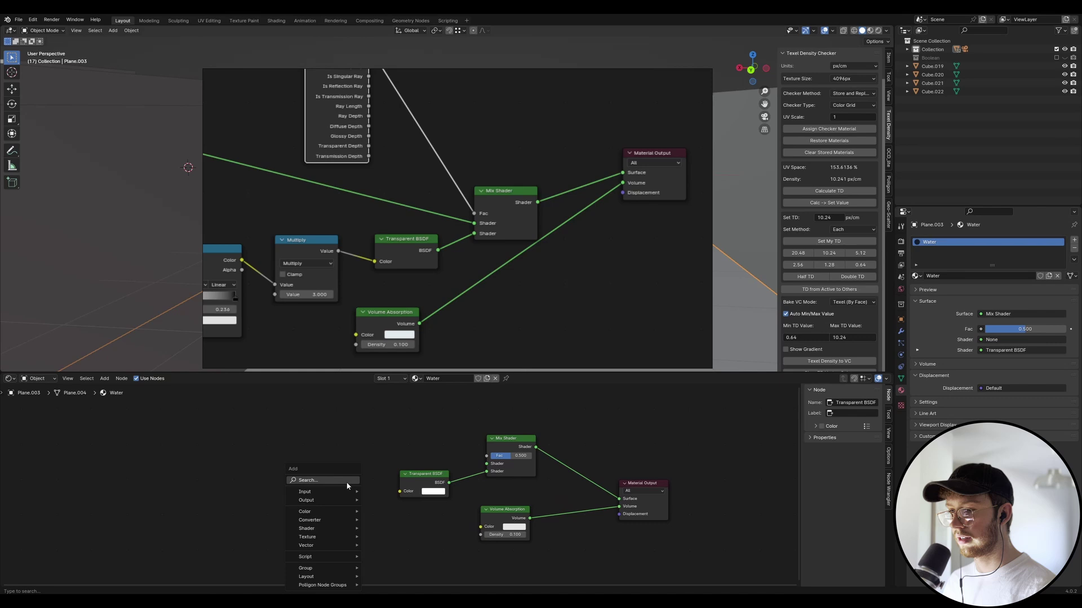
left_click(348, 482)
type("math")
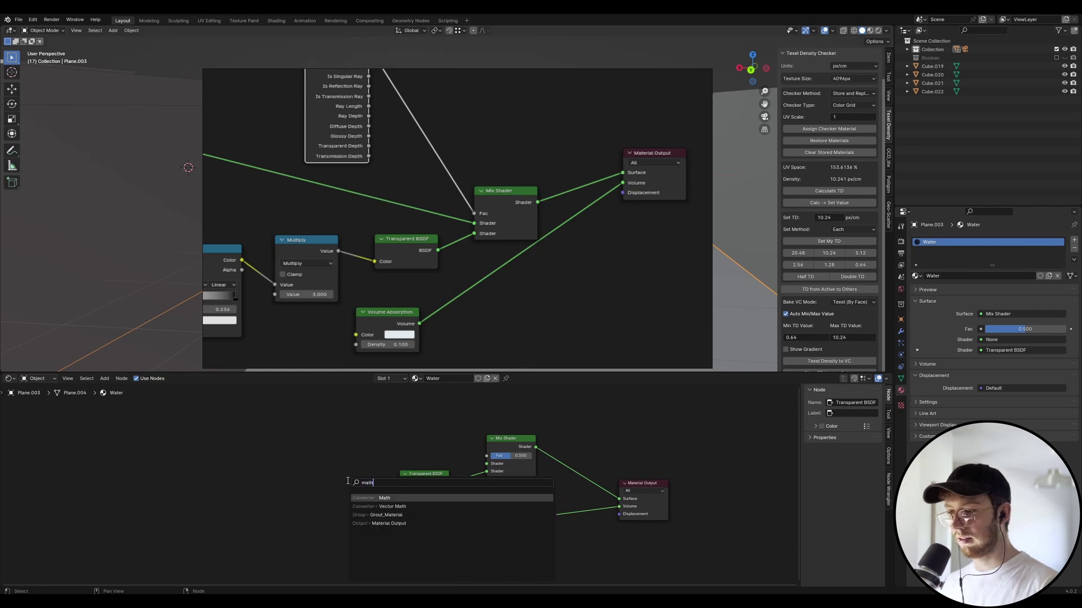
key("Down")
key("Down")
key("Down")
key("Up")
key("Up")
key("Up")
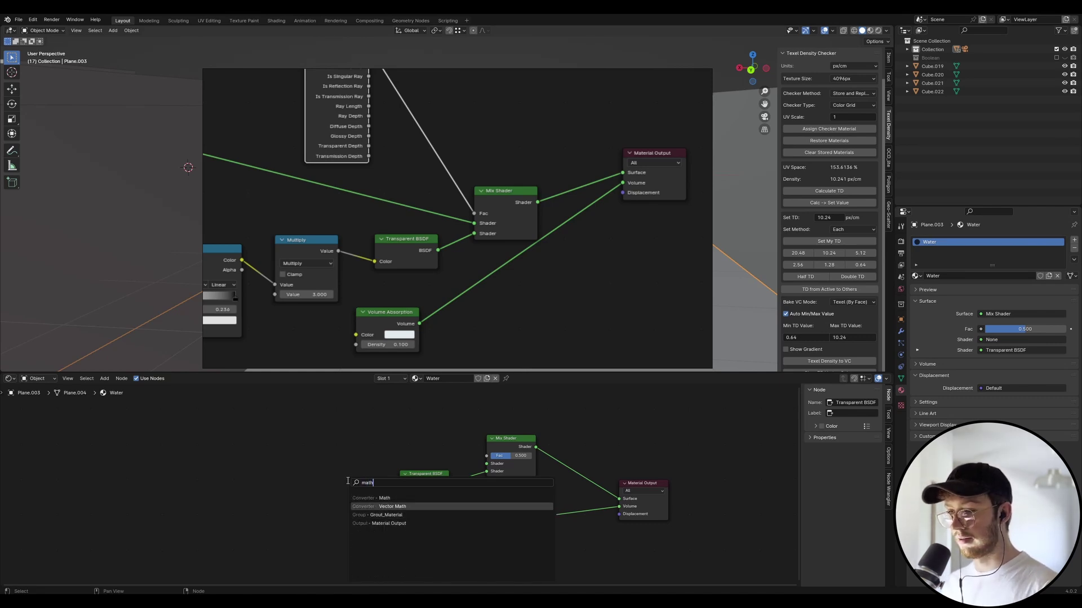
key("Return")
left_click(358, 476)
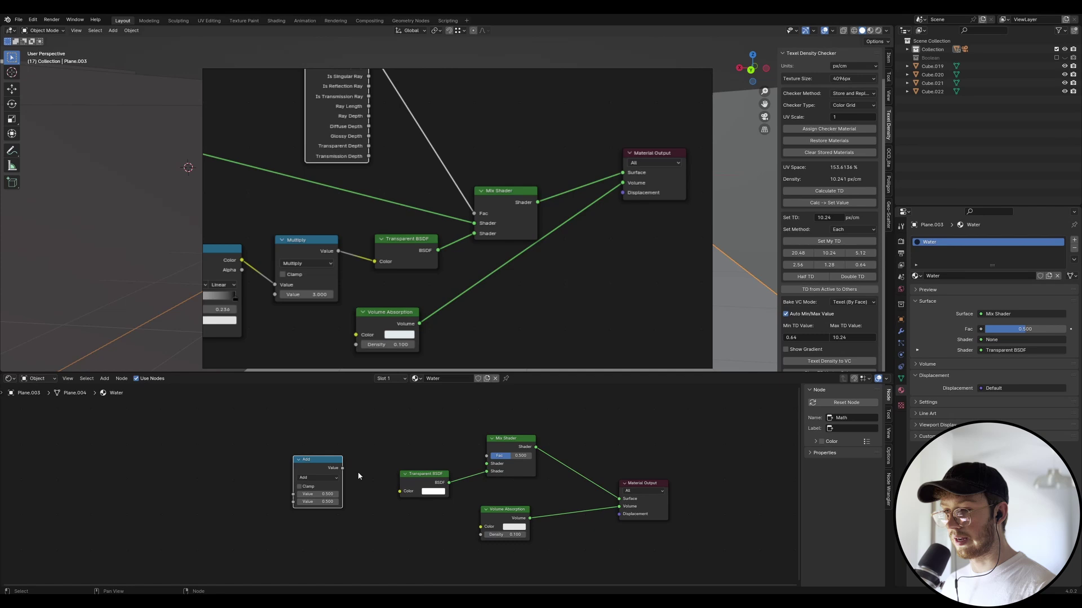
left_click_drag(342, 469, 399, 491)
left_click(318, 478)
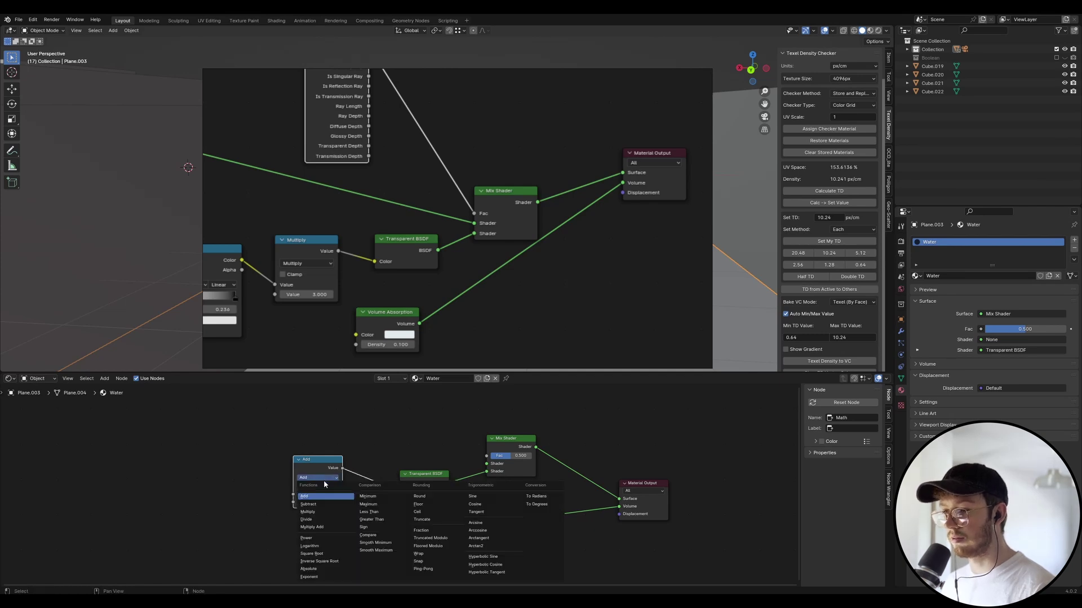
left_click(314, 512)
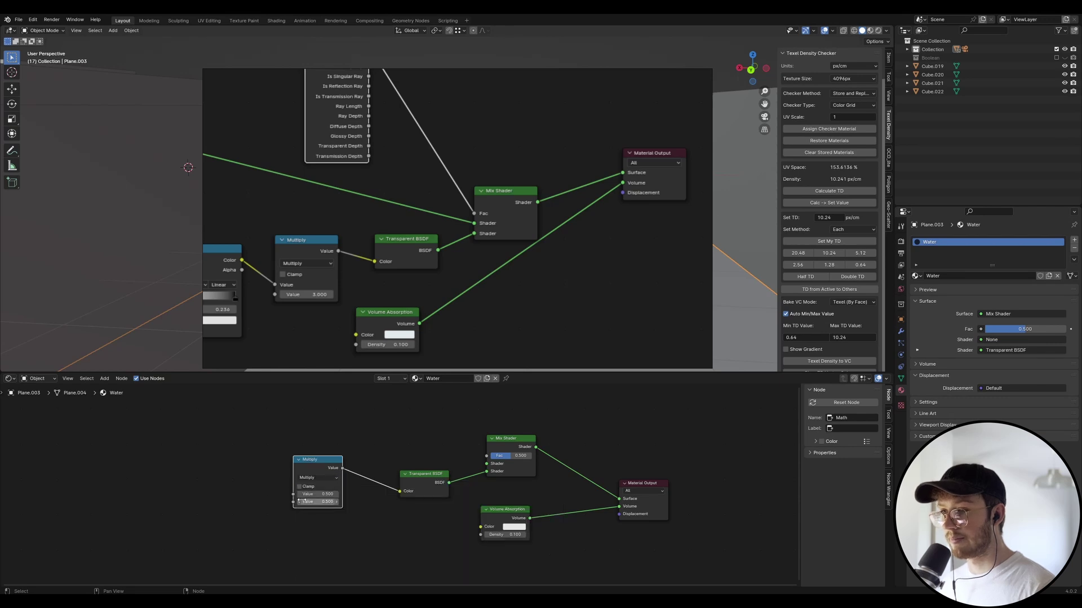
middle_click_drag(303, 500, 467, 517)
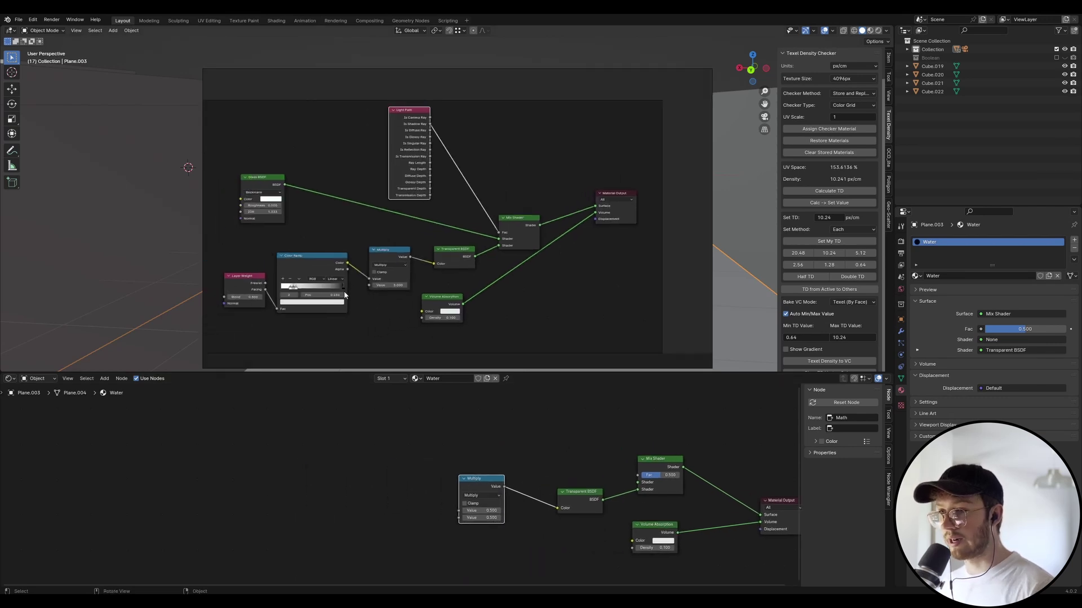
key("shift+a")
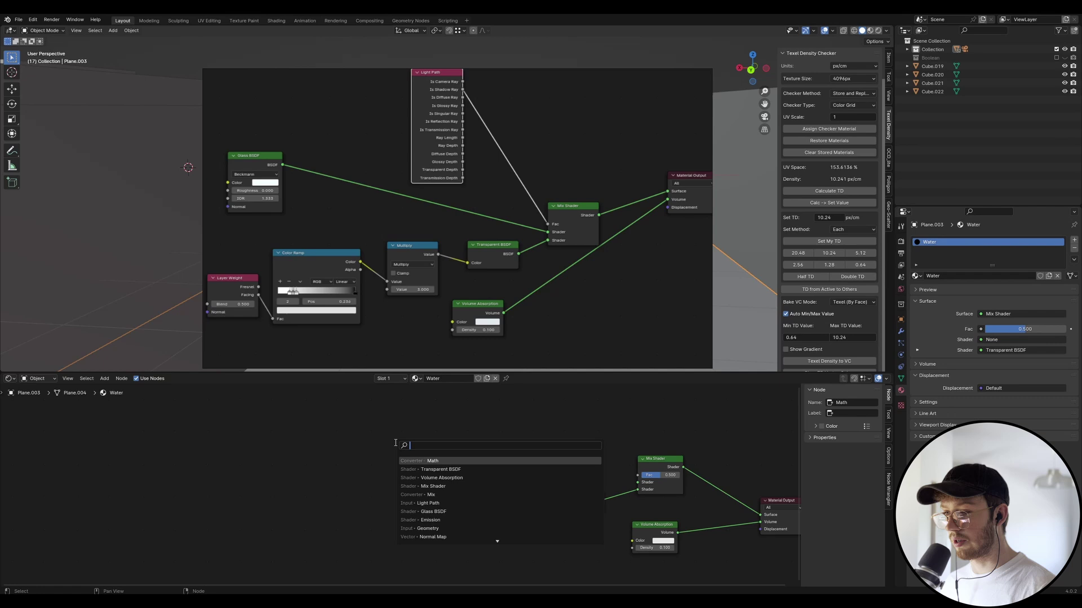
Add a Color Ramp feeding the Multiply node's Value and set the multiplier to 3.
type("color")
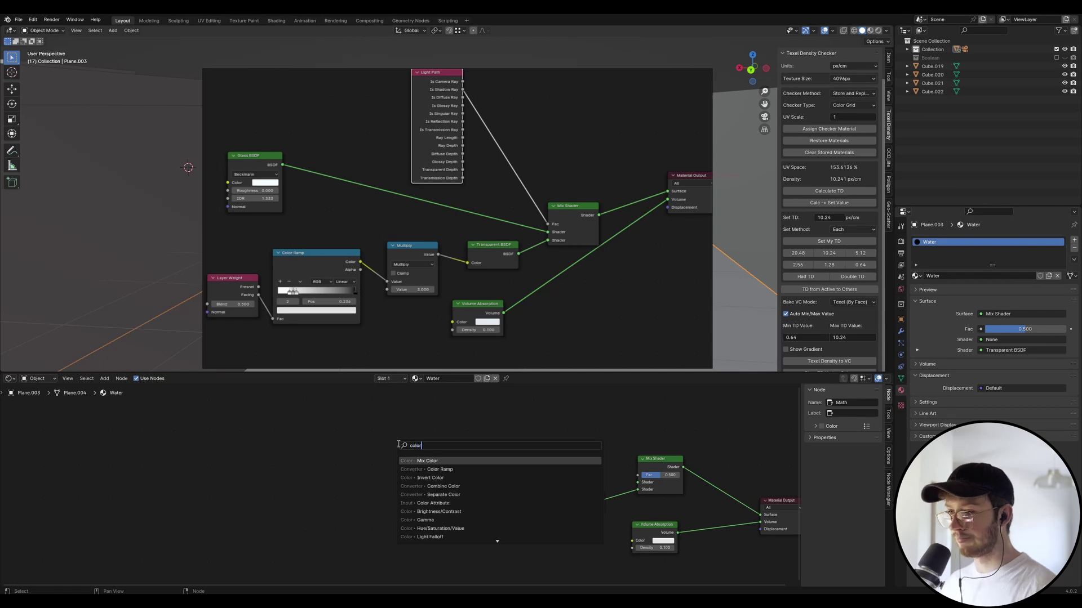
left_click(439, 469)
left_click(384, 471)
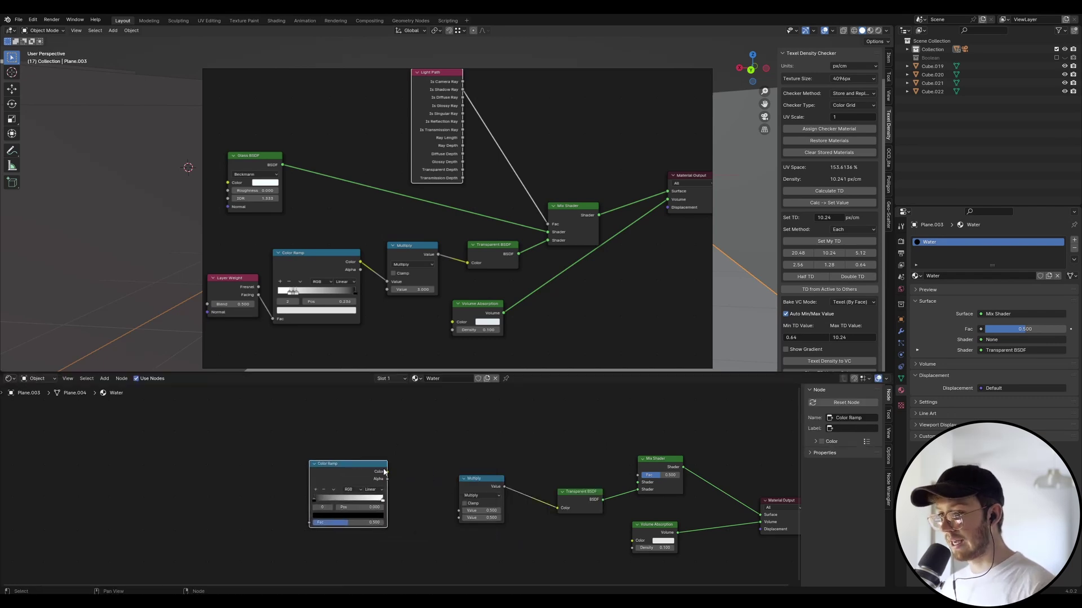
left_click_drag(387, 472, 460, 511)
left_click(481, 519)
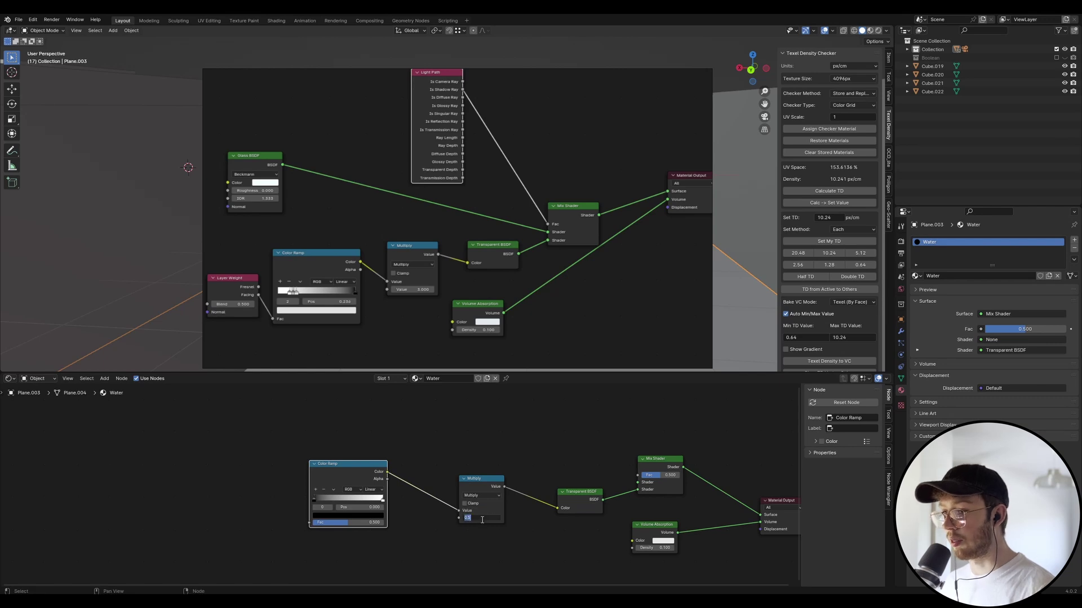
type("3")
key("Return")
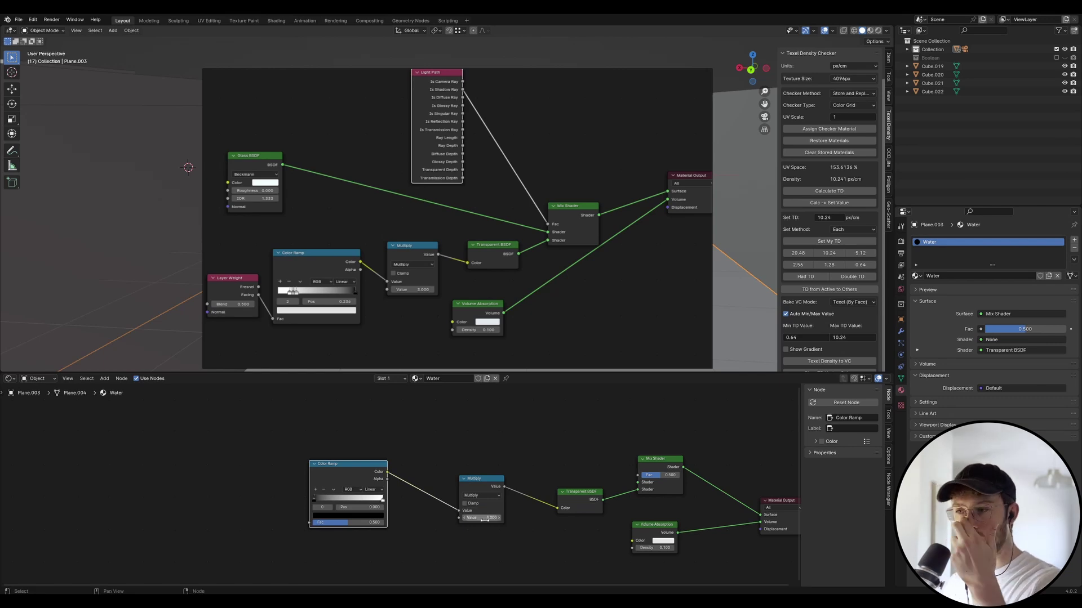
Lighten the Color Ramp's dark colour stop.
middle_click_drag(322, 525, 367, 516)
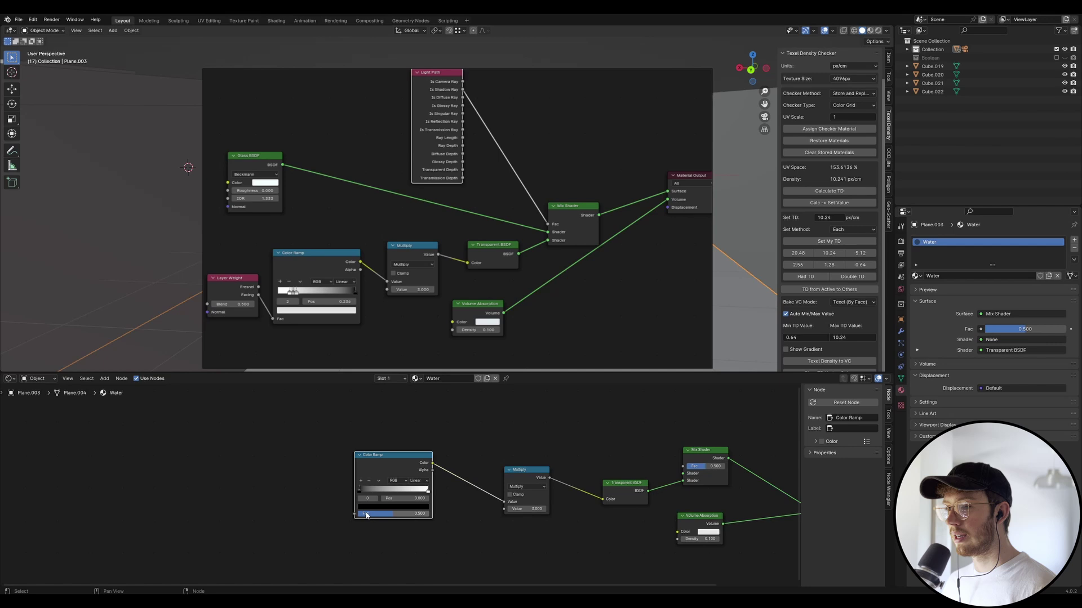
left_click(412, 510)
key("Escape")
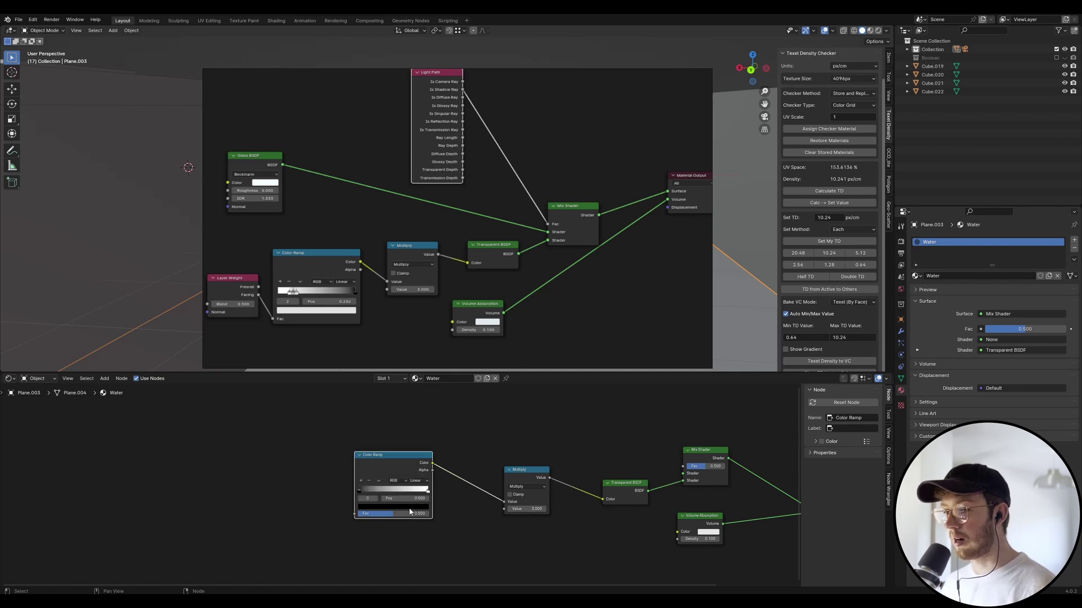
left_click(410, 512)
left_click(423, 409)
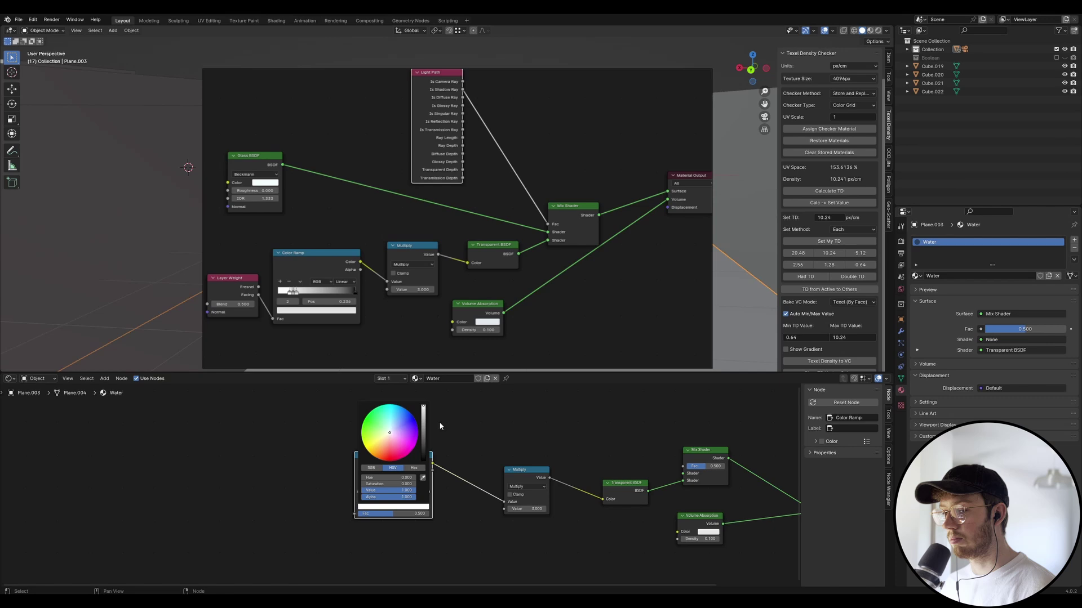
Add a new stop to the Color Ramp and make the right-end stop black.
scroll(372, 510, "up", 3)
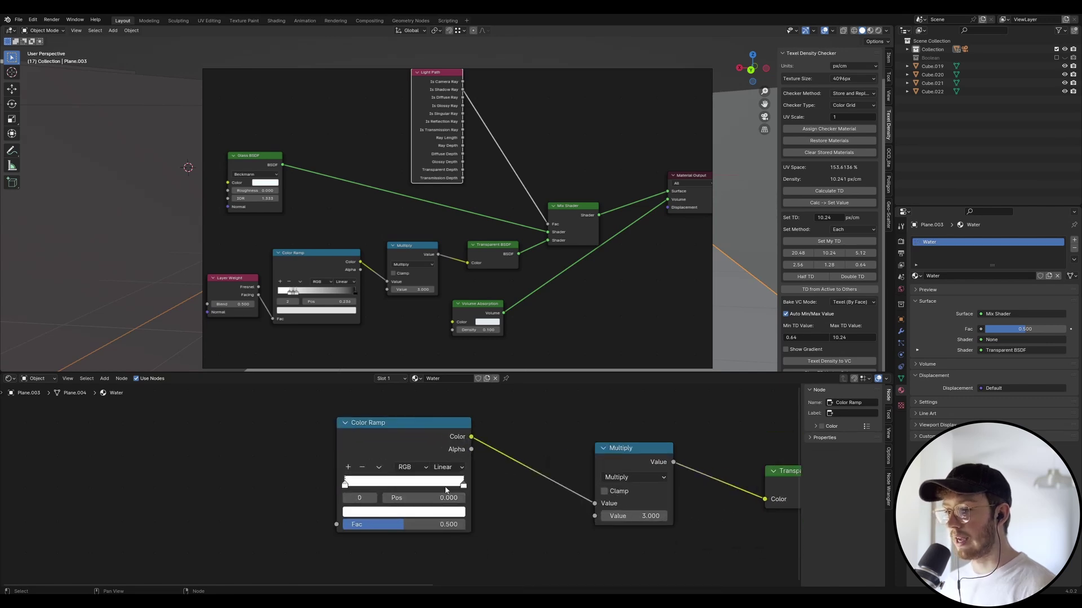
scroll(474, 486, "up", 1)
left_click_drag(425, 442, 467, 456)
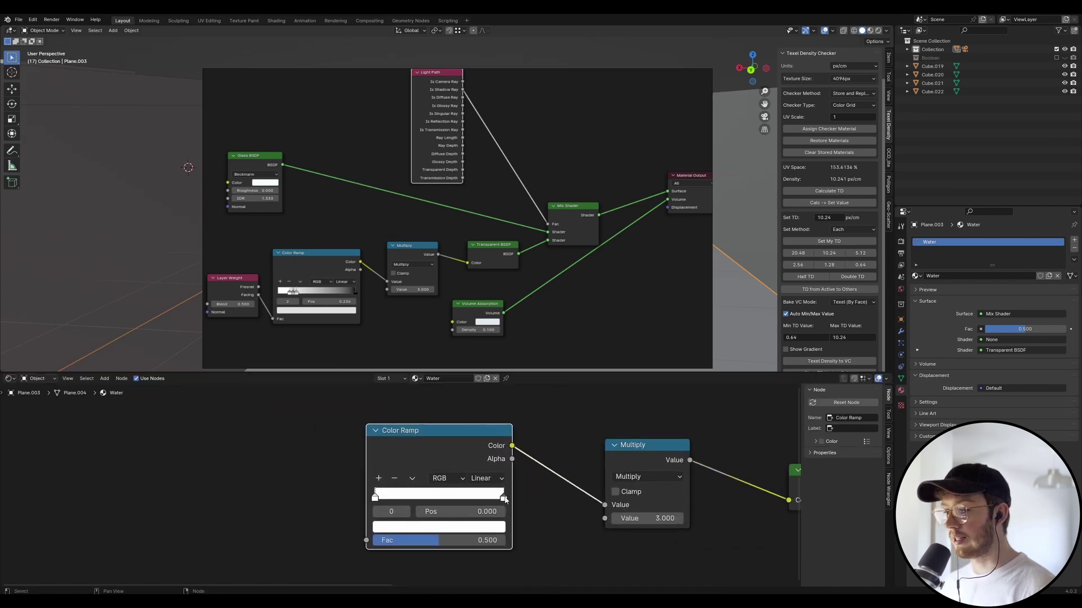
left_click(519, 502)
left_click_drag(375, 496, 397, 501)
left_click(378, 478)
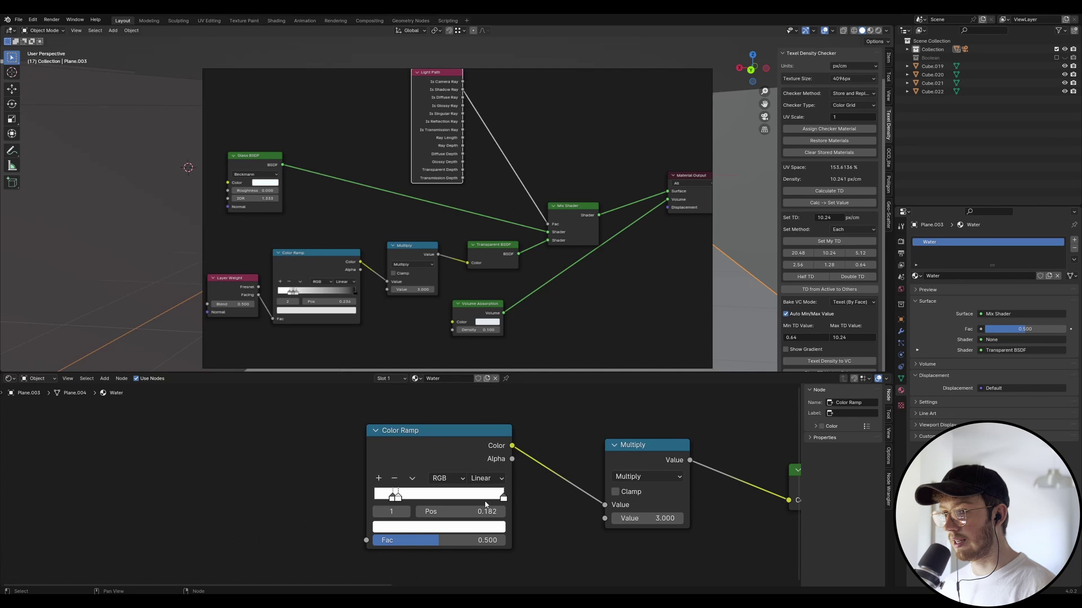
left_click(503, 499)
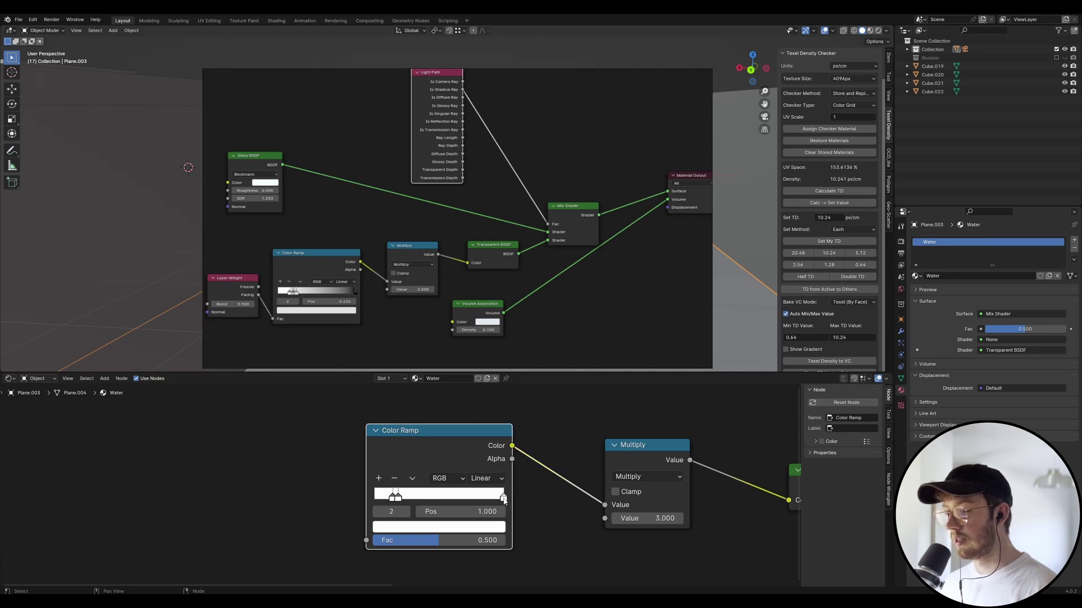
left_click(464, 526)
left_click_drag(493, 421, 495, 445)
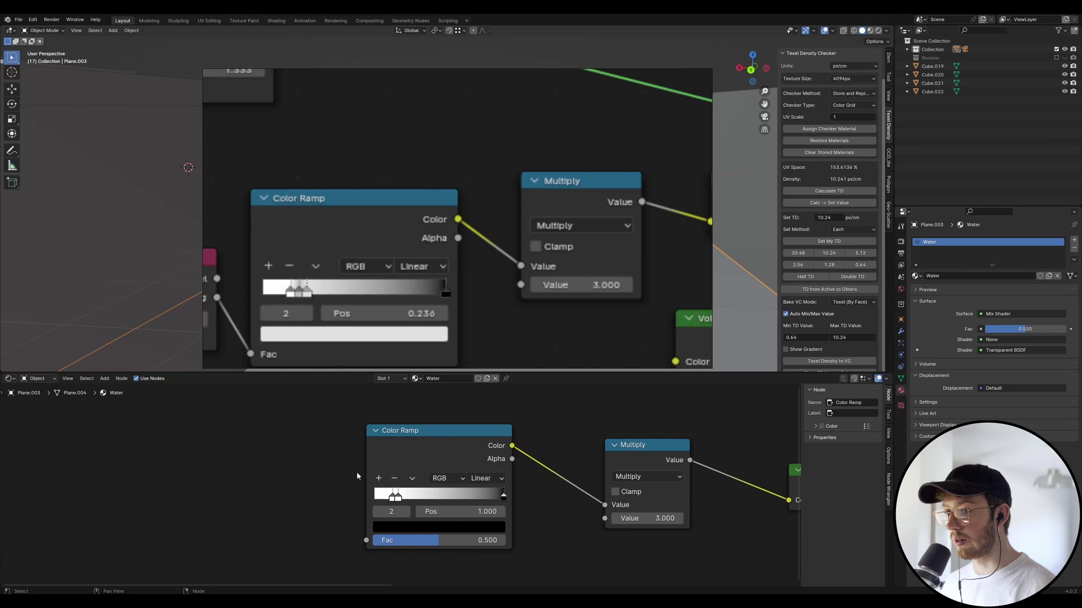
Slide the middle stop to about 0.186 and give it a 0.21-value grey.
left_click(400, 500)
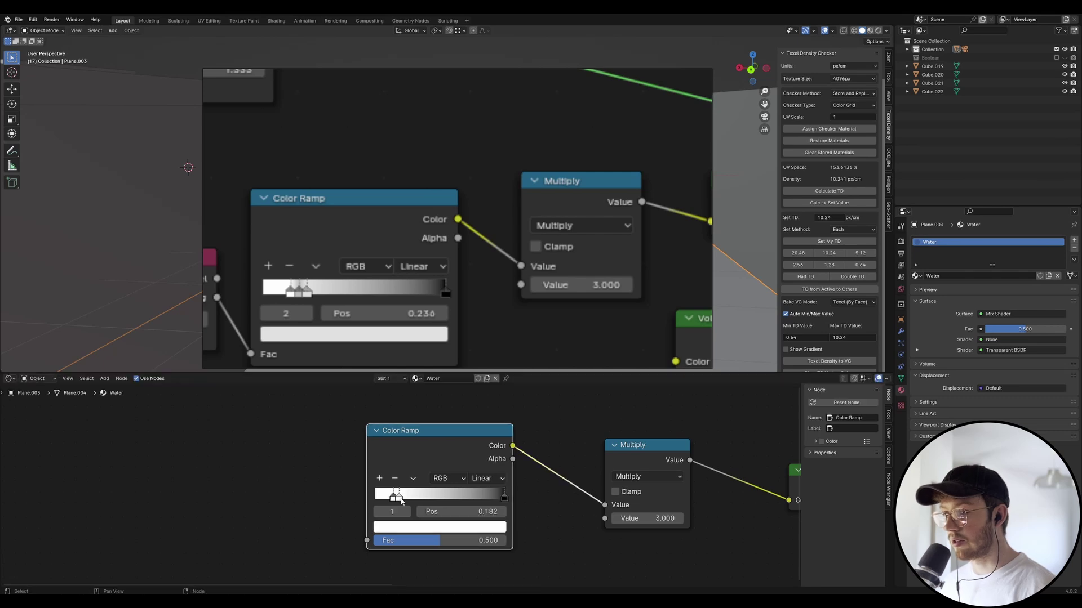
left_click_drag(402, 501, 408, 501)
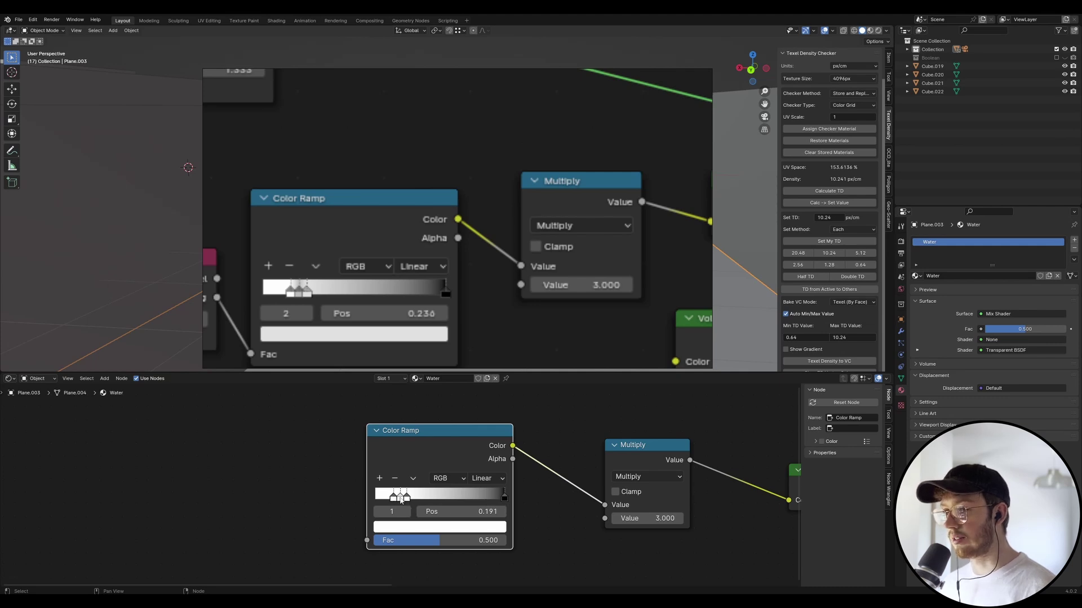
left_click_drag(399, 500, 400, 501)
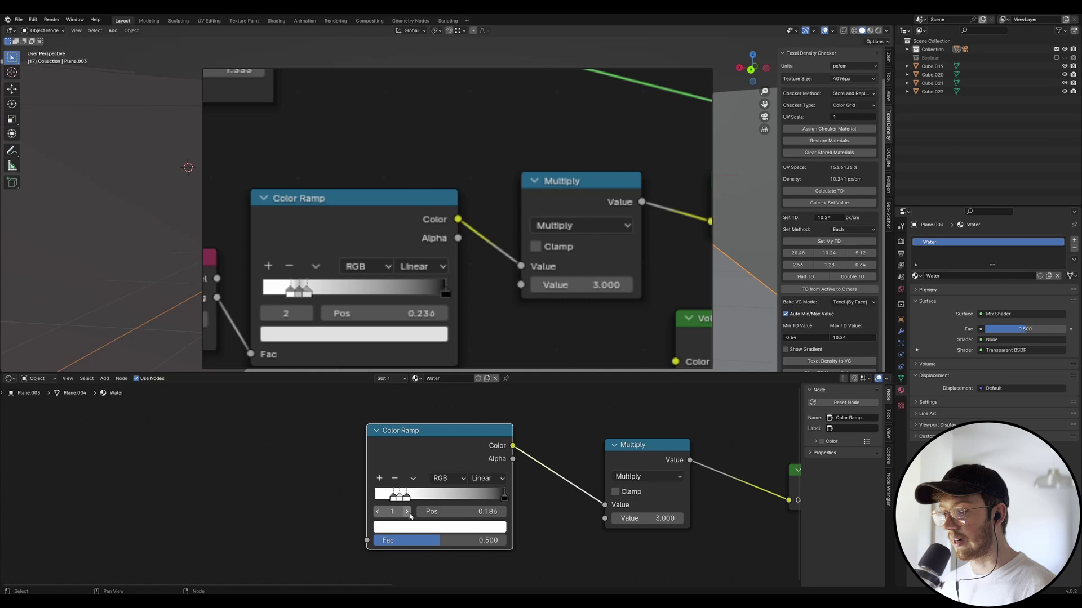
left_click(420, 528)
left_click(495, 392)
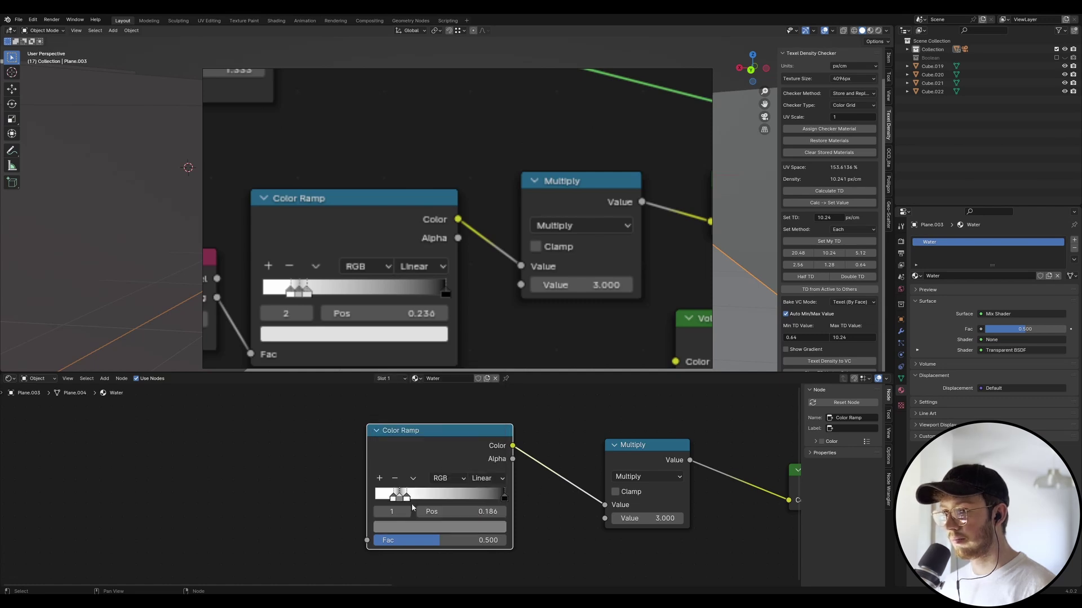
left_click(448, 527)
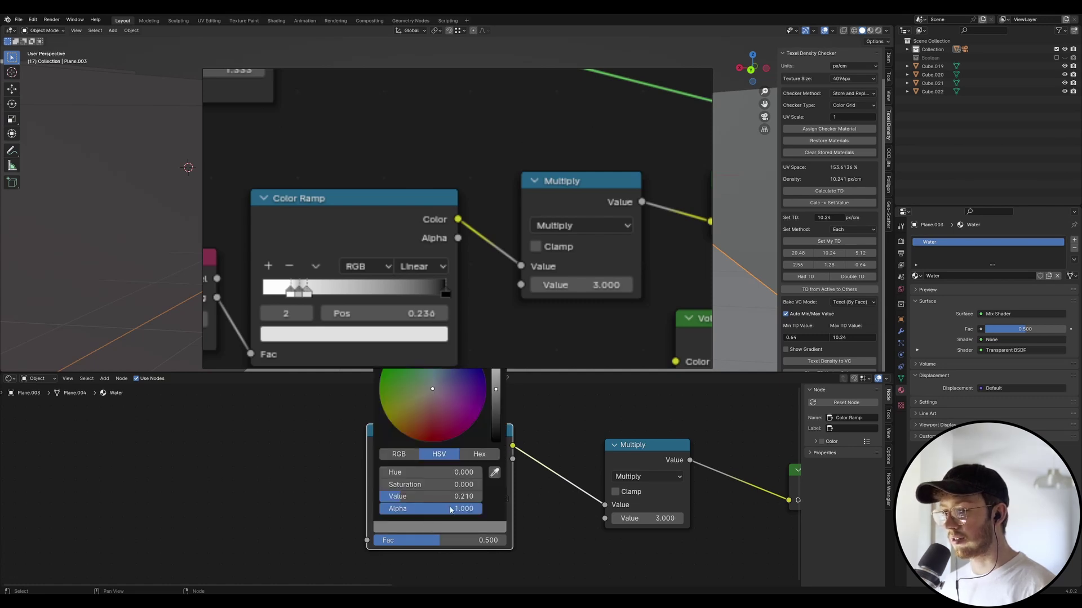
left_click(496, 375)
left_click(525, 507)
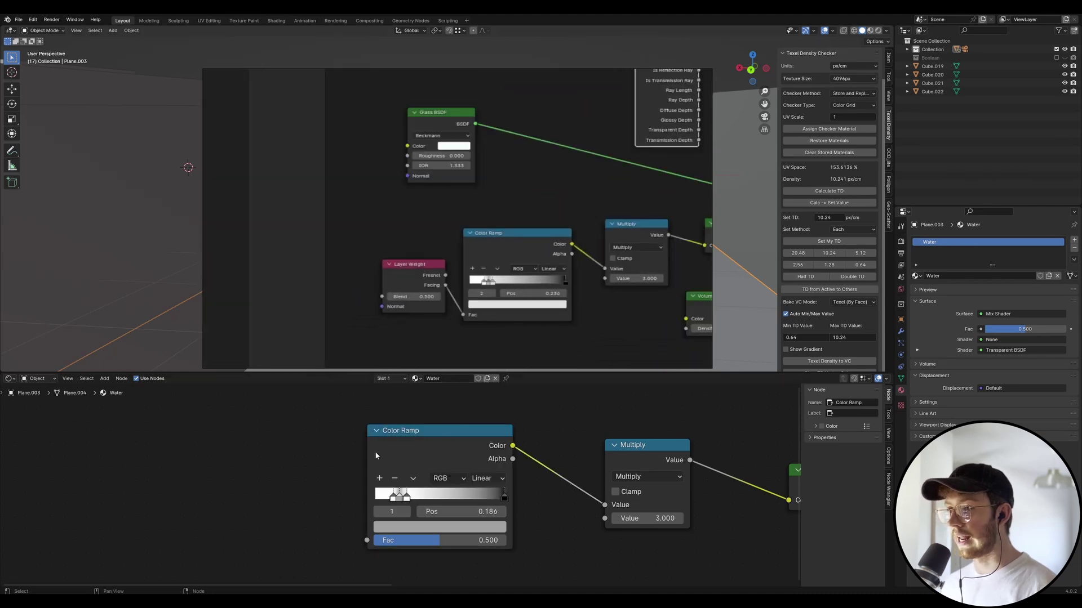
Add a Layer Weight node and connect its Facing output to the Color Ramp's Fac.
key("shift+a")
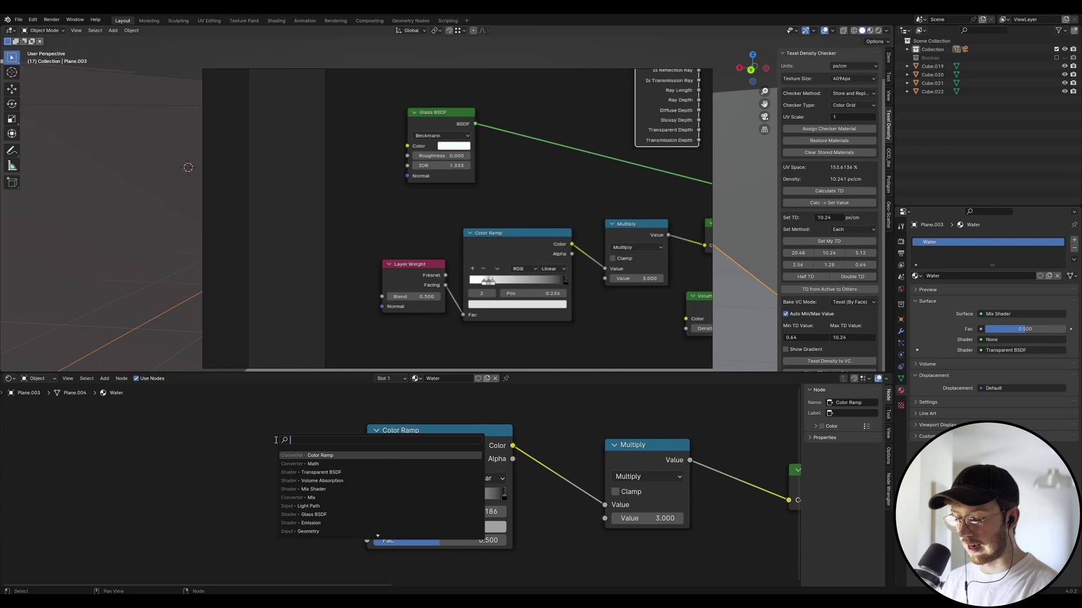
type("layer")
left_click(302, 451)
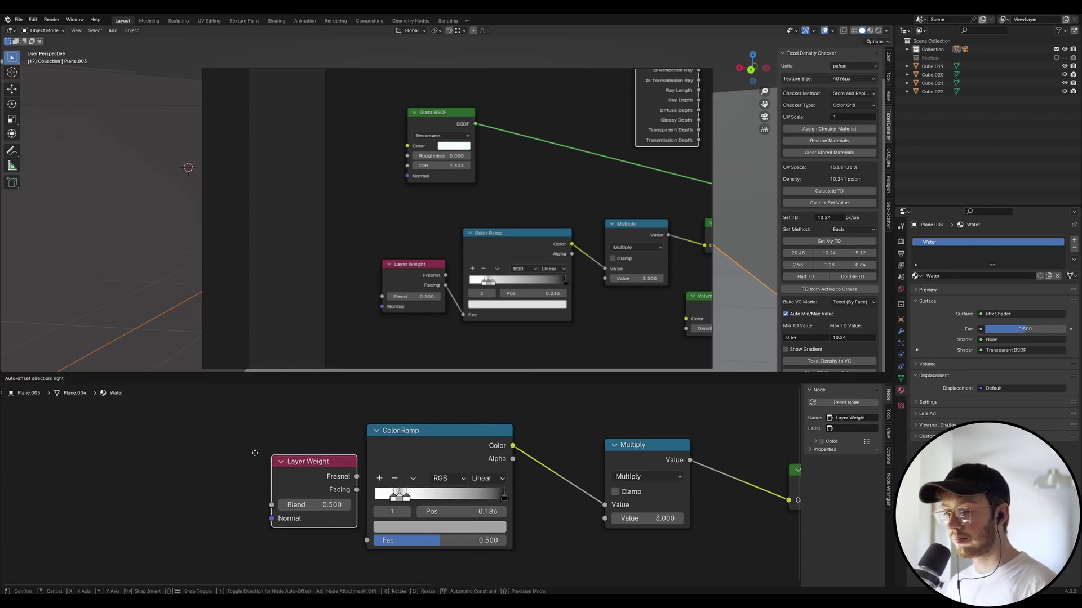
left_click(199, 454)
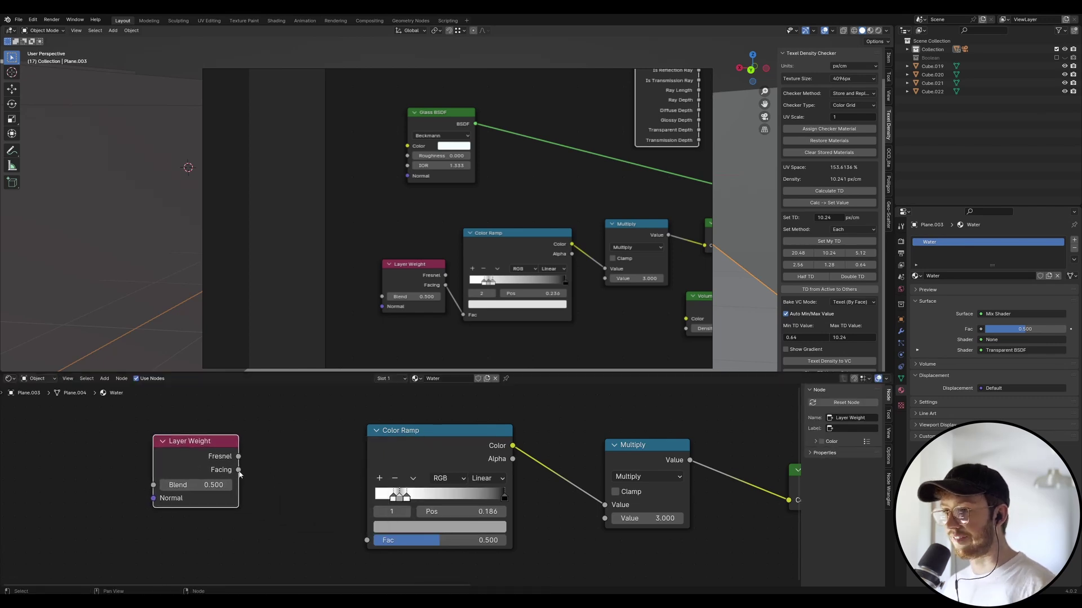
left_click_drag(239, 470, 369, 544)
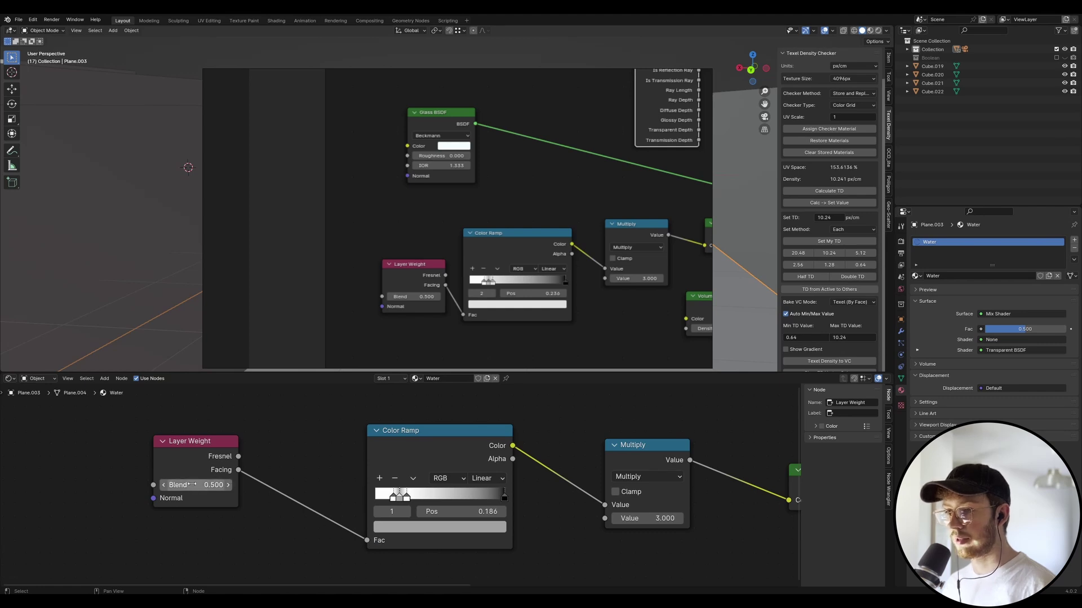
Save waterhouse.blend and reframe the node editor to see the whole Water graph.
scroll(269, 546, "down", 3)
scroll(309, 542, "down", 2)
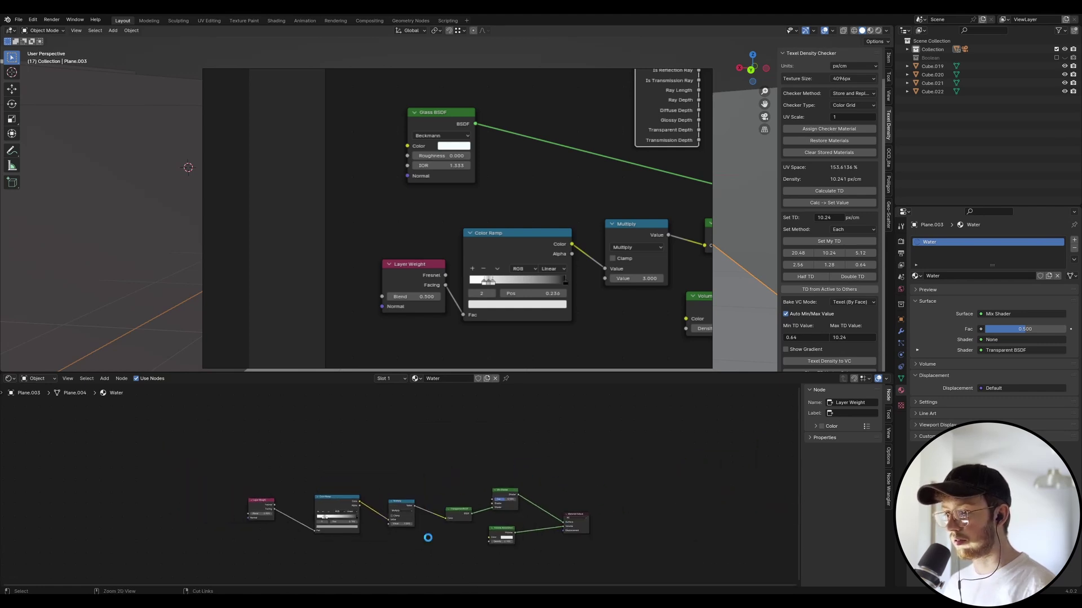
key("ctrl+s")
scroll(263, 484, "up", 2)
middle_click_drag(383, 507, 307, 499)
scroll(445, 180, "down", 5)
middle_click_drag(572, 220, 516, 242)
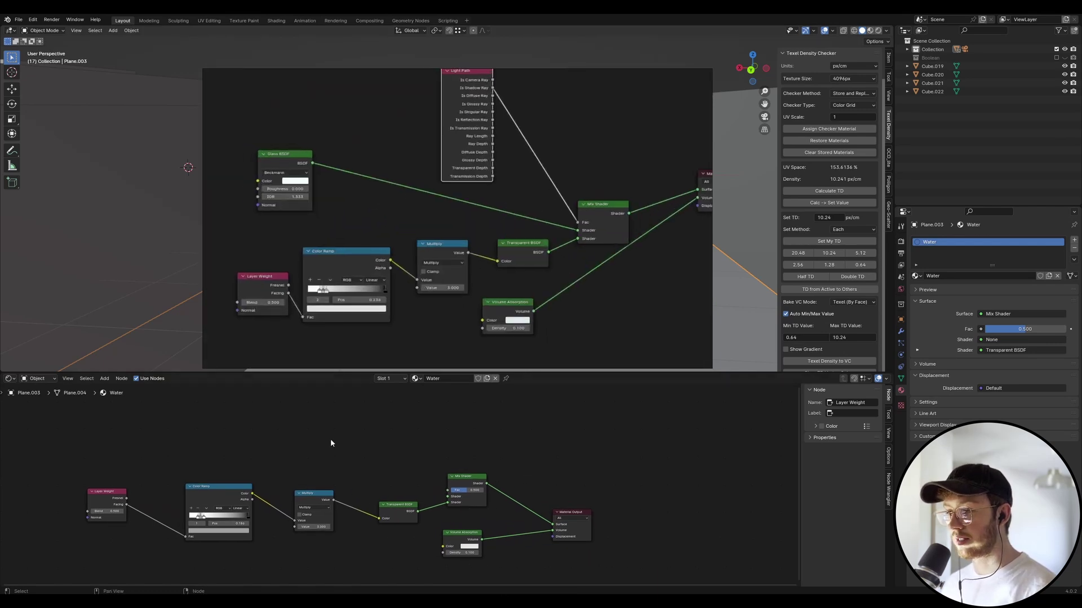
Add a Glass BSDF node and link it into the Mix Shader's first shader input.
key("shift+a")
type("glas")
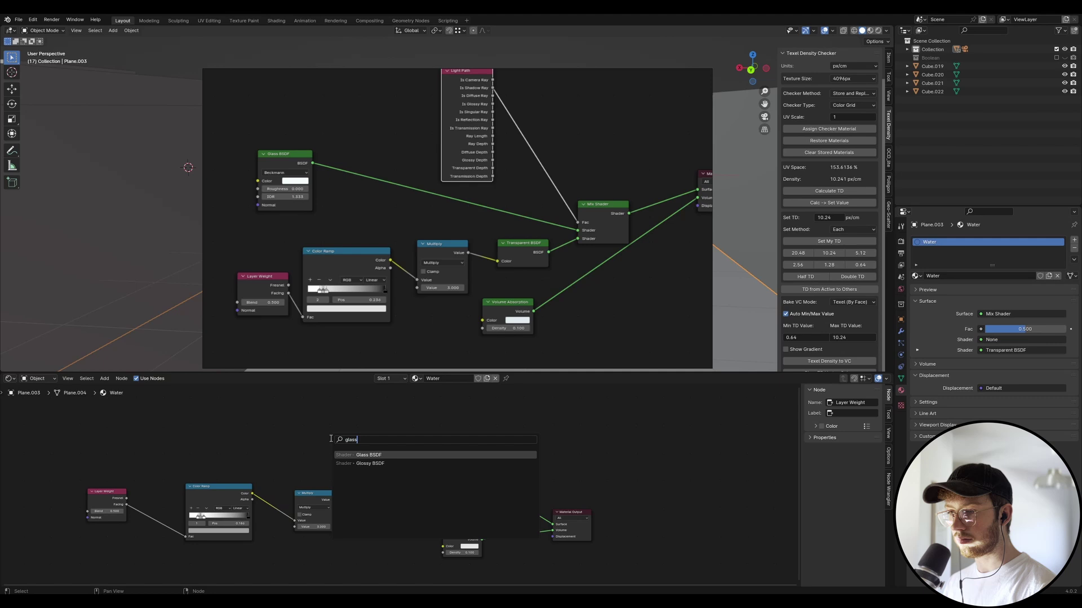
type("s")
key("Return")
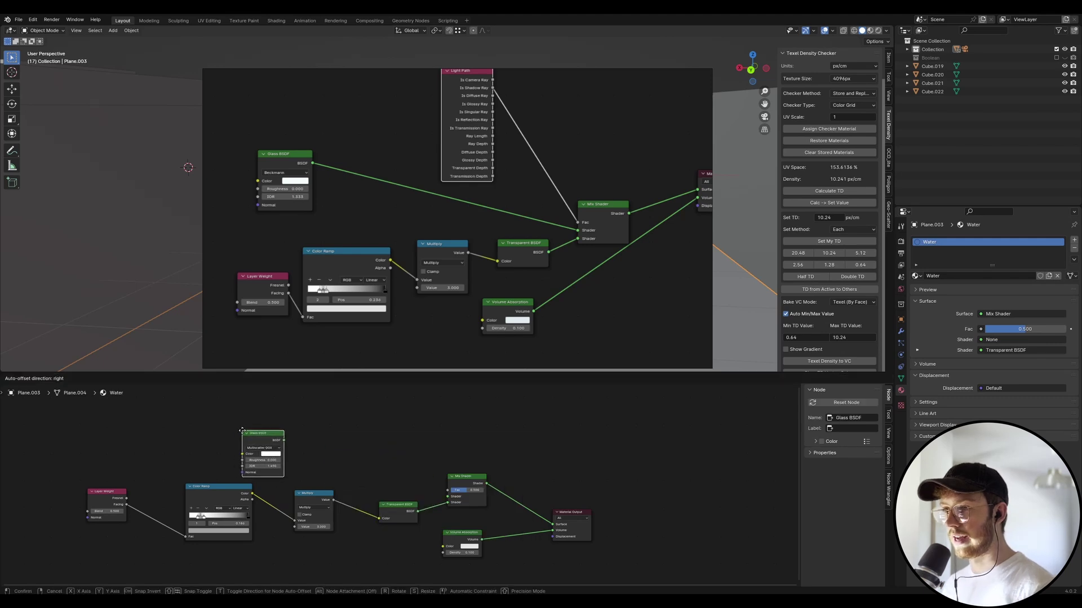
left_click(256, 451)
left_click_drag(266, 440, 449, 498)
Set the Glass BSDF's IOR to 1.333.
scroll(445, 444, "up", 3)
scroll(475, 510, "down", 3)
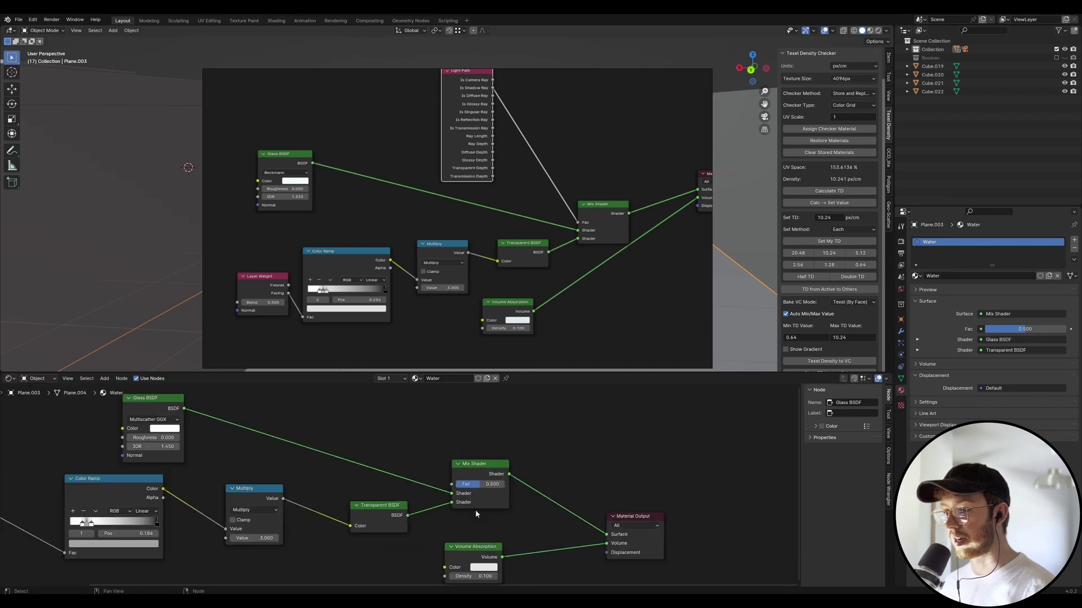
scroll(259, 457, "up", 2)
left_click(234, 467)
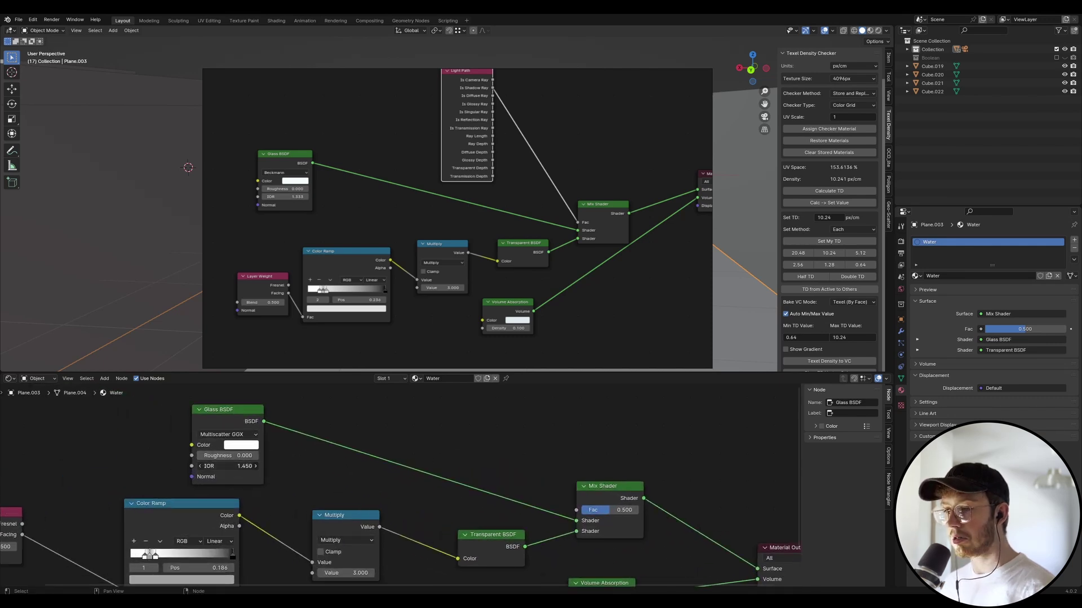
type("1")
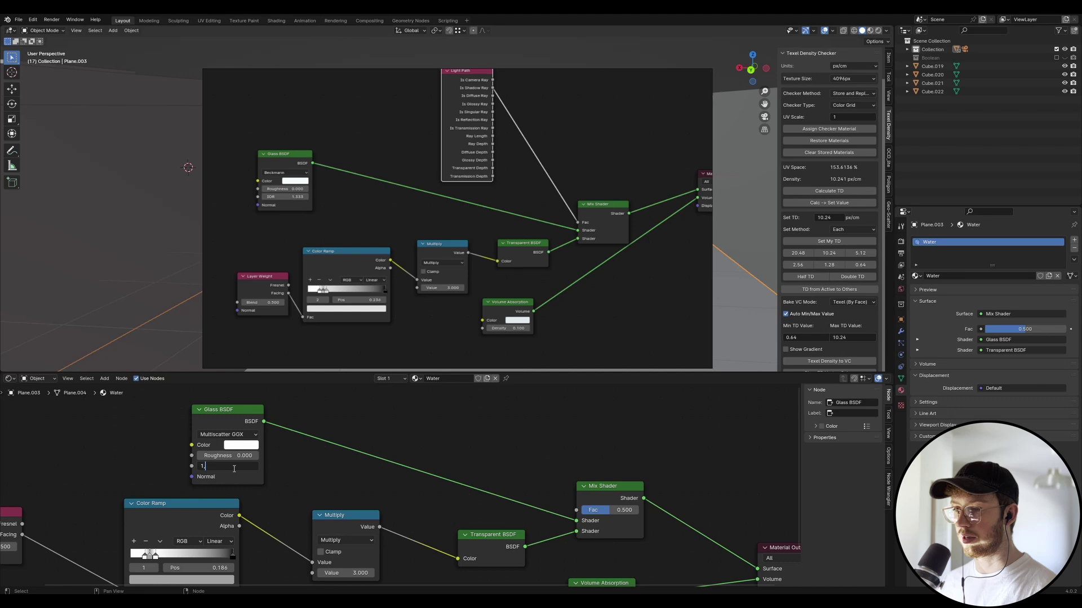
type(".333")
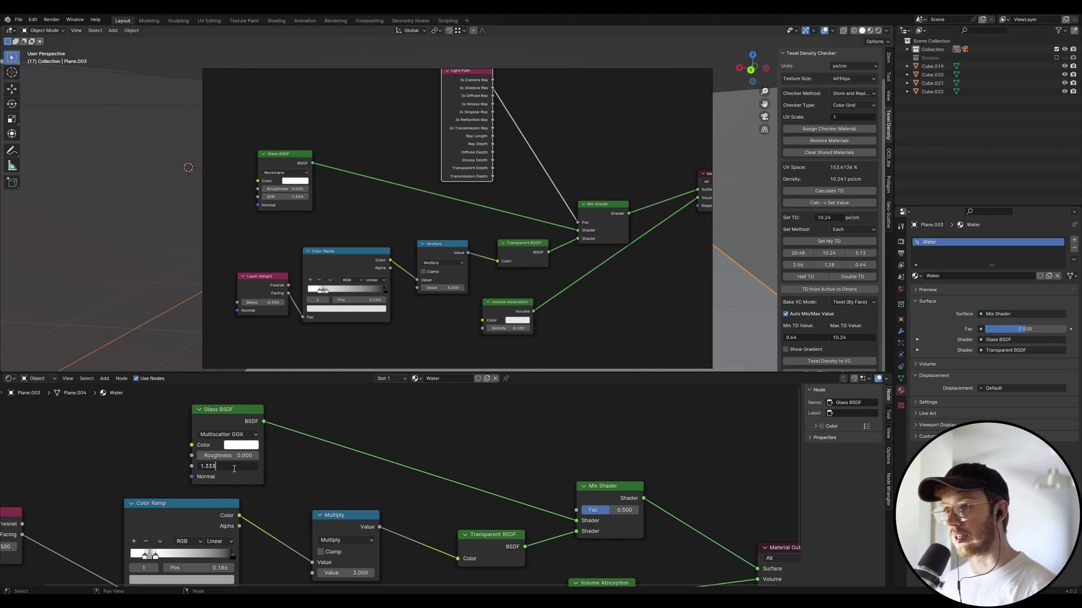
key("Return")
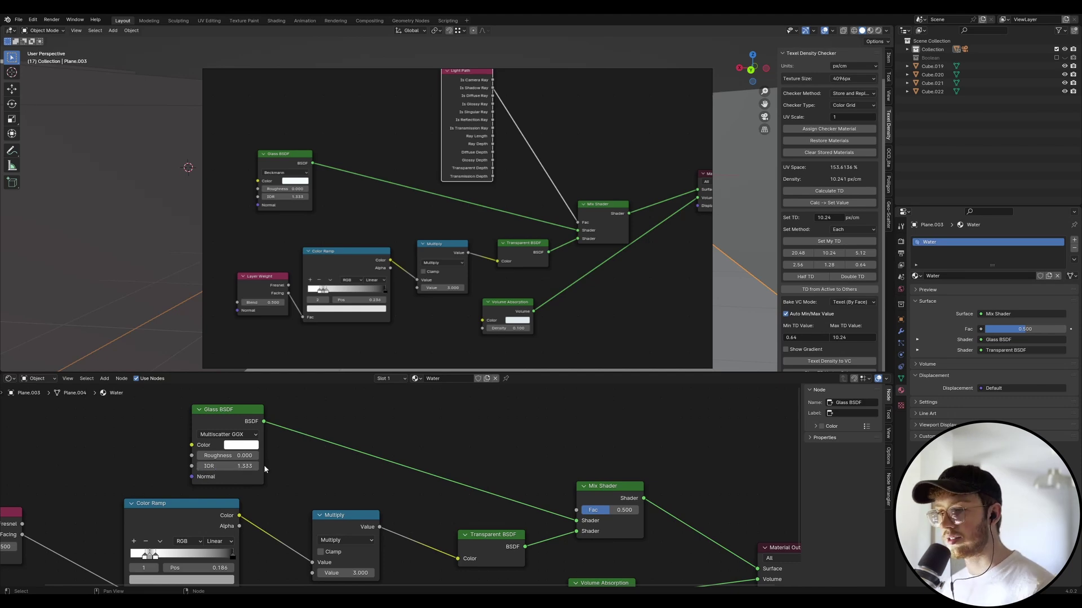
Tint the Glass BSDF colour pale blue.
scroll(264, 464, "down", 1)
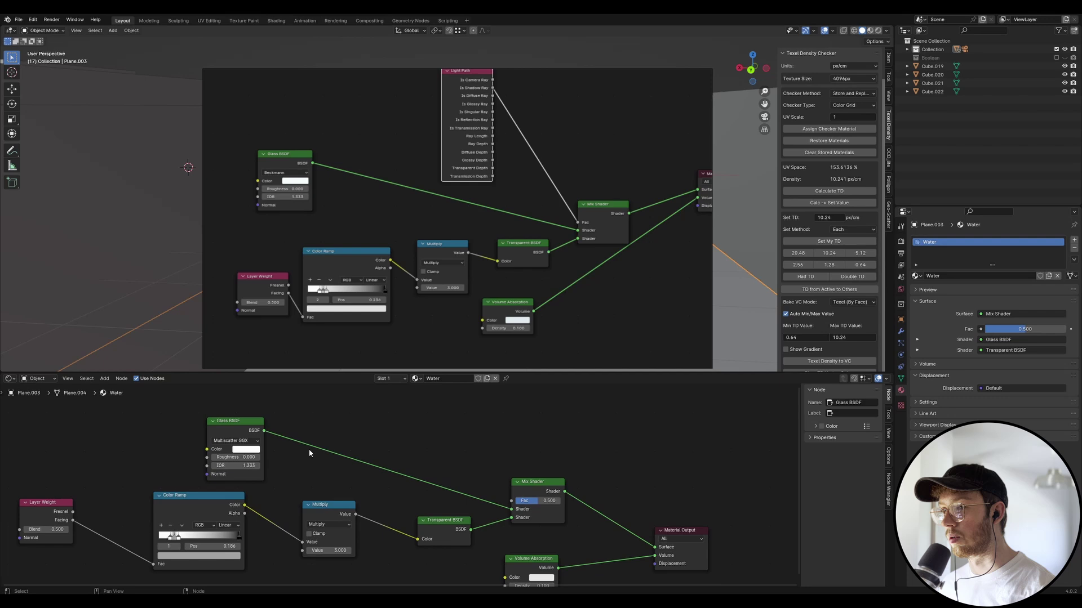
scroll(338, 455, "down", 1)
left_click(237, 474)
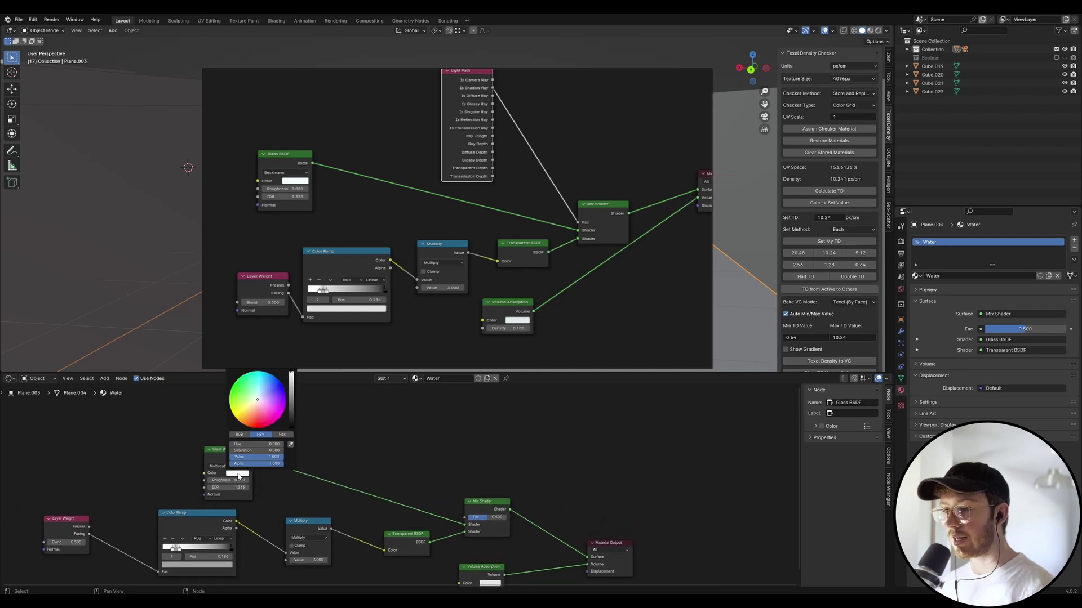
left_click_drag(261, 399, 258, 397)
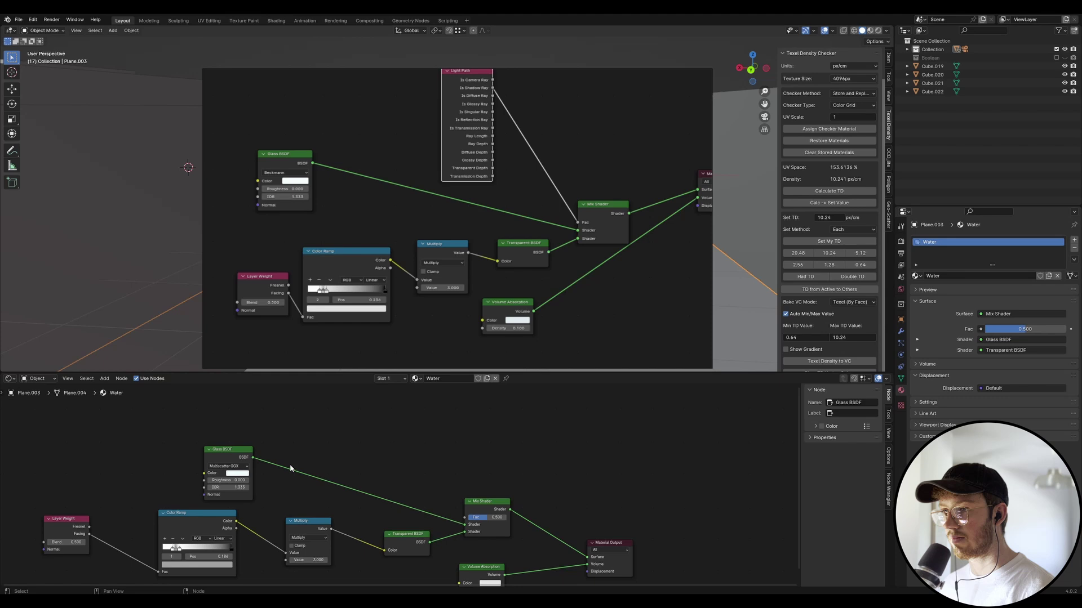
scroll(375, 461, "down", 2)
Add a Light Path node, wire Is Shadow Ray into the Mix Shader's Fac, and save.
key("shift+a")
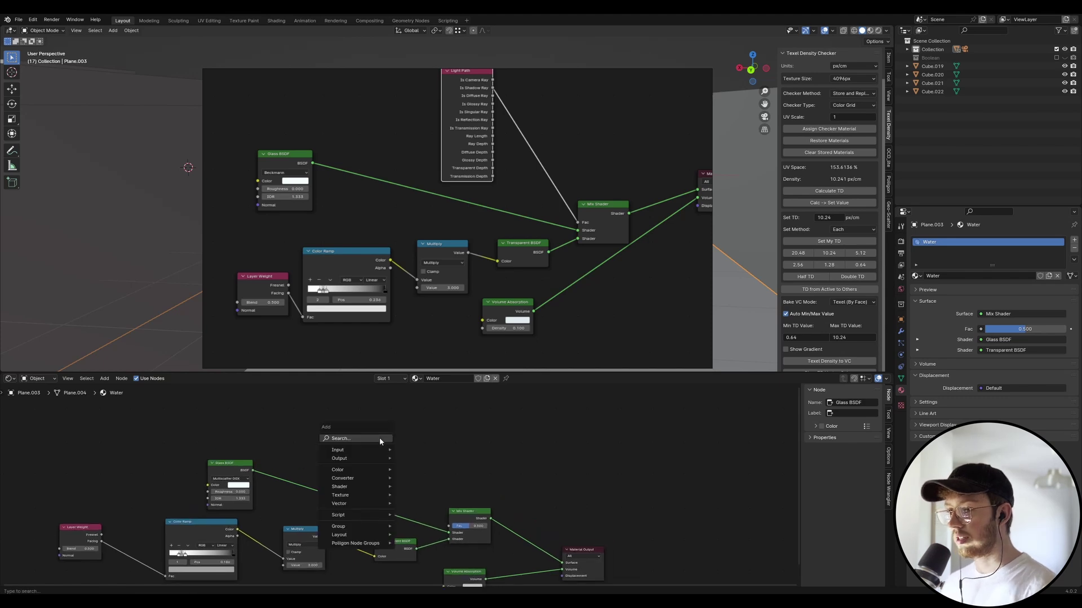
left_click(380, 437)
type("light")
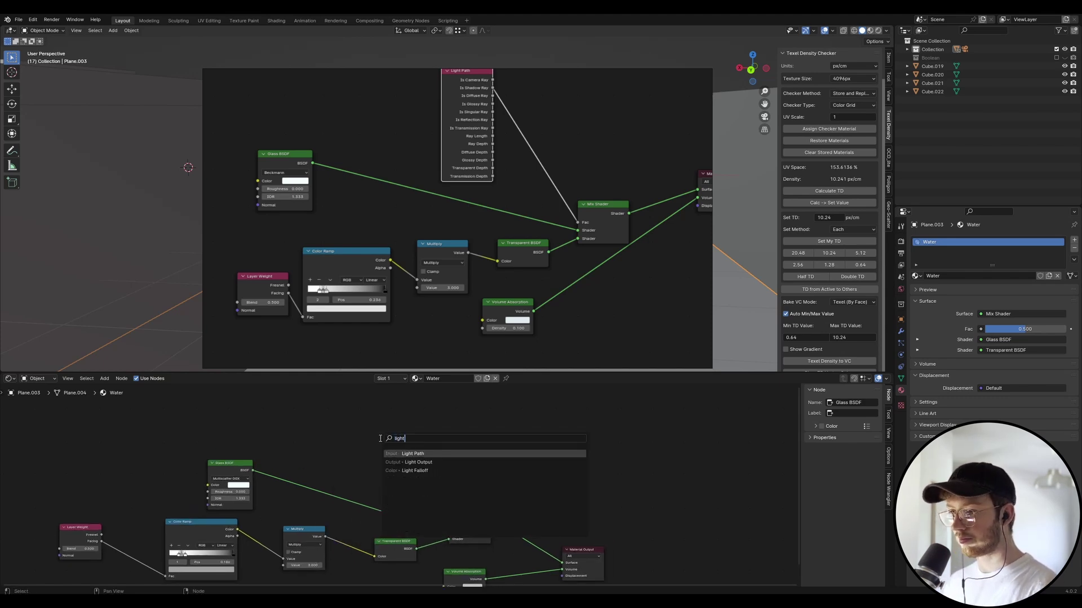
key("Return")
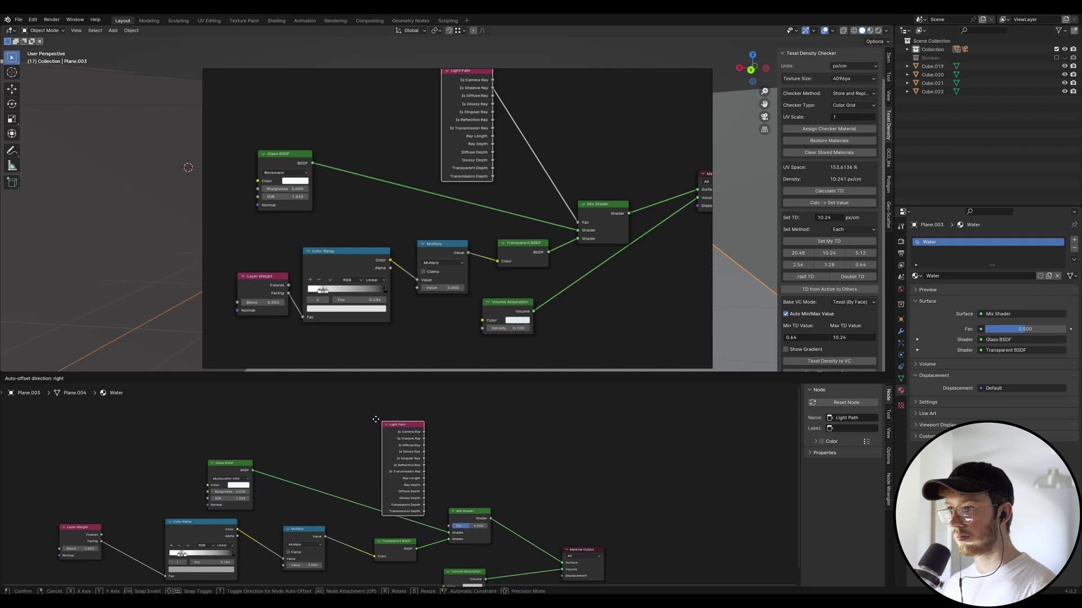
left_click(379, 427)
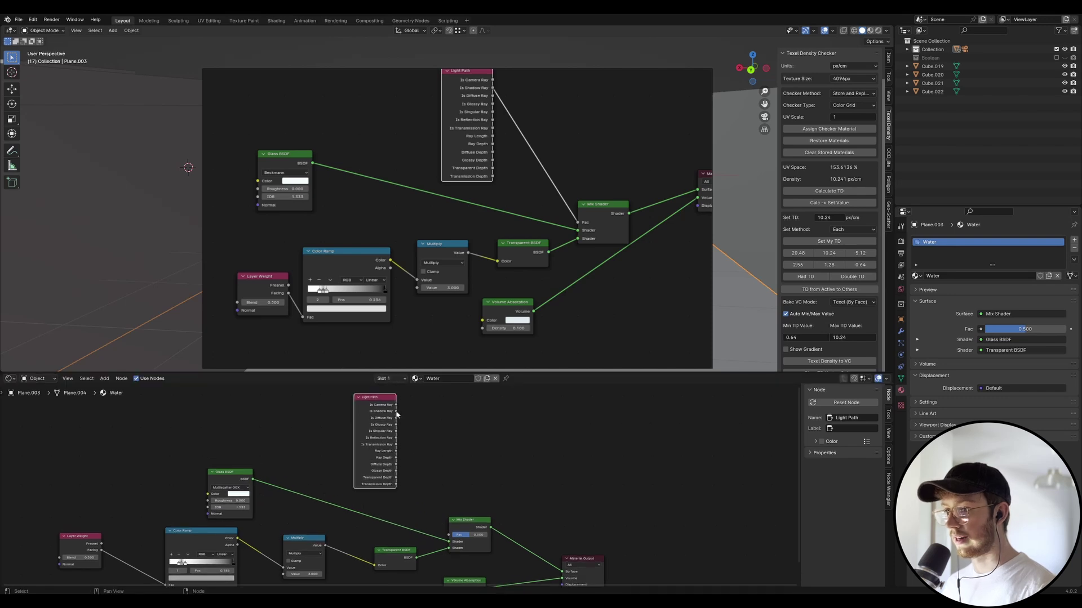
left_click_drag(396, 412, 451, 535)
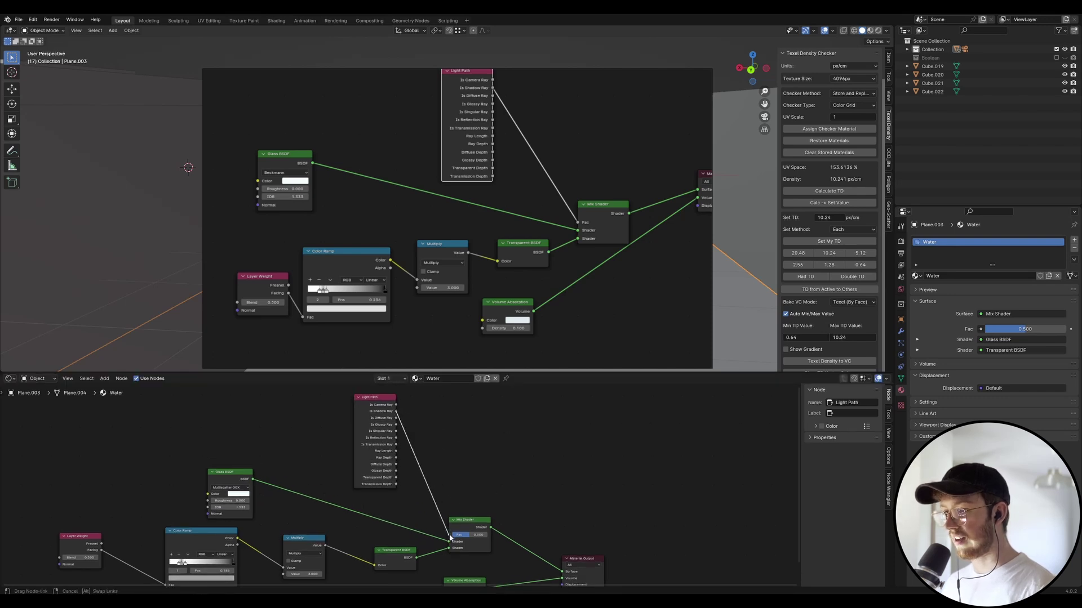
key("ctrl+s")
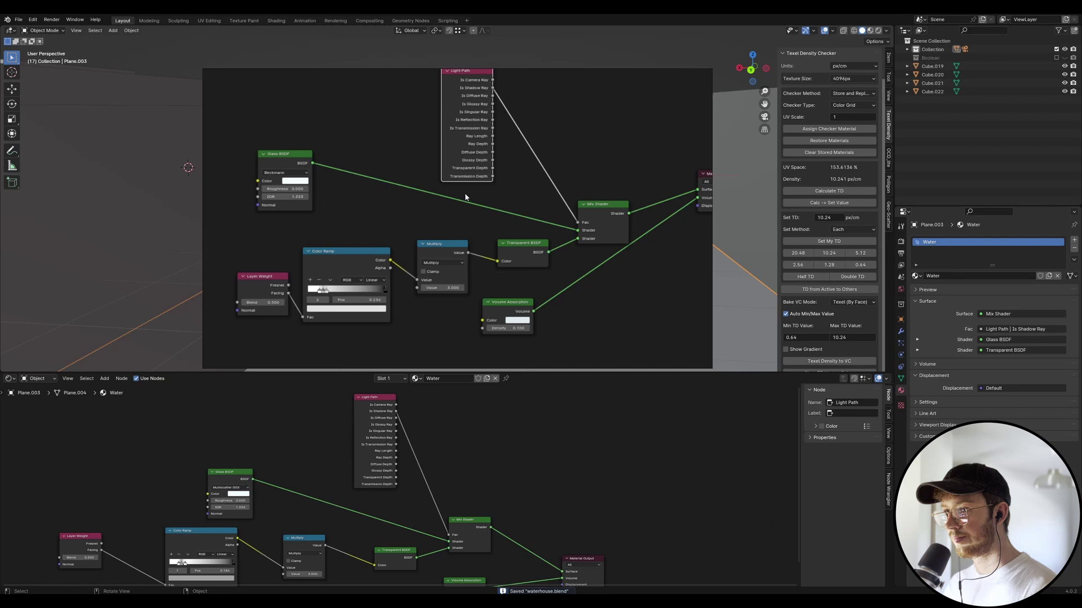
Frame the scene and switch the 3D viewport to Rendered shading.
left_click_drag(394, 111, 852, 555)
scroll(506, 243, "down", 8)
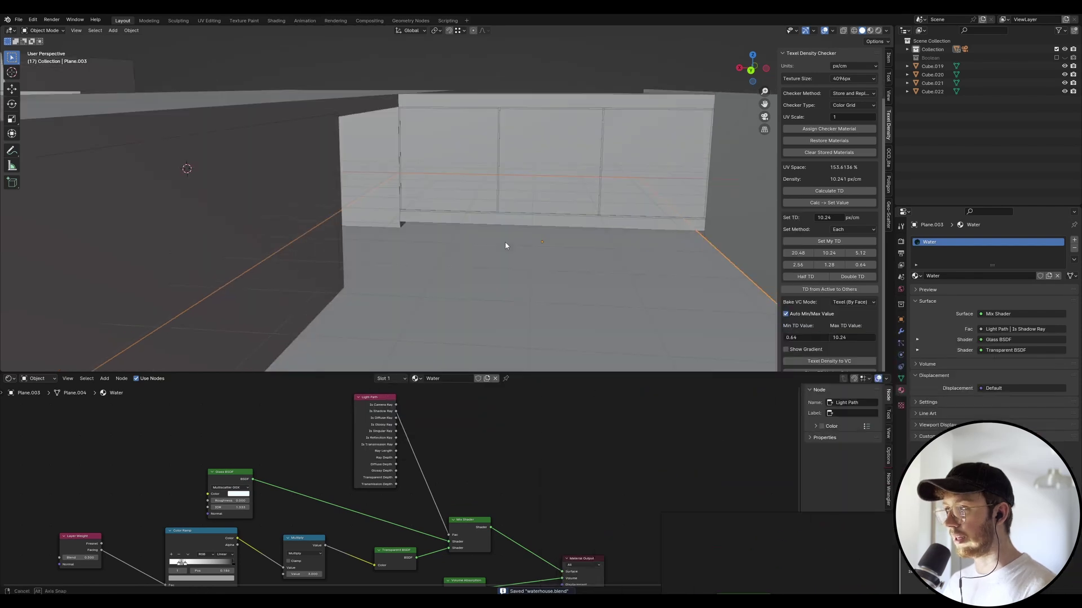
middle_click_drag(517, 260, 541, 264, "shift")
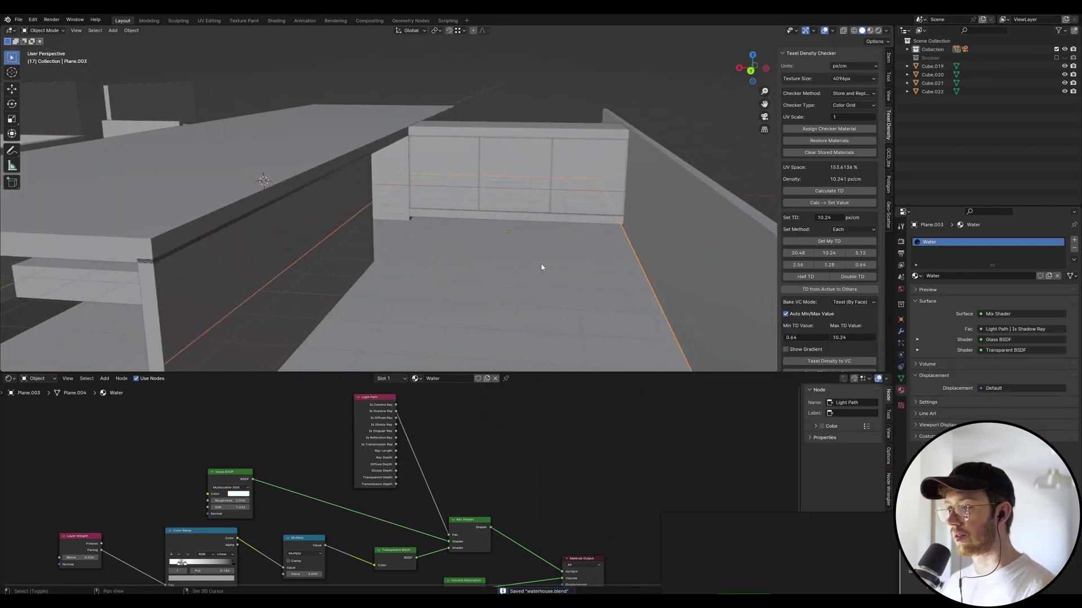
left_click(879, 31)
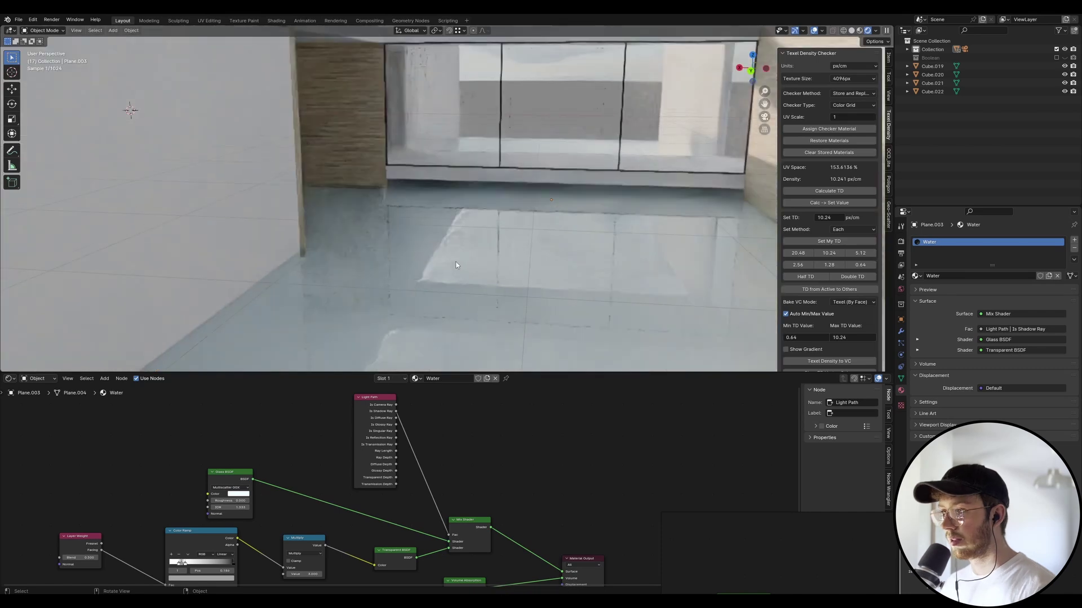
Orbit and zoom over the pool to inspect the water's reflections of the building.
middle_click_drag(565, 191, 455, 260)
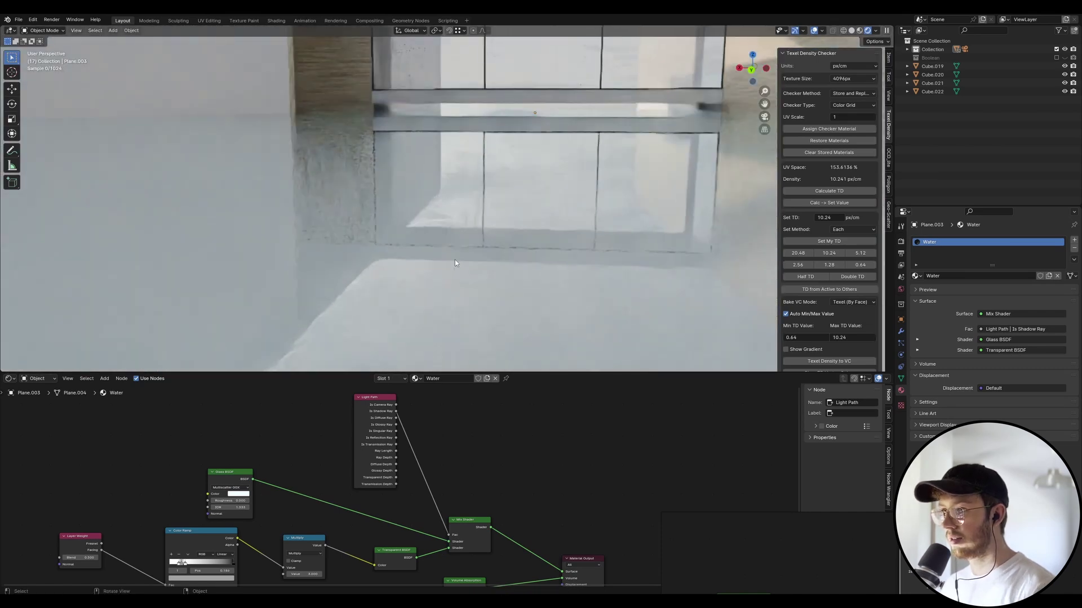
middle_click_drag(448, 213, 443, 262)
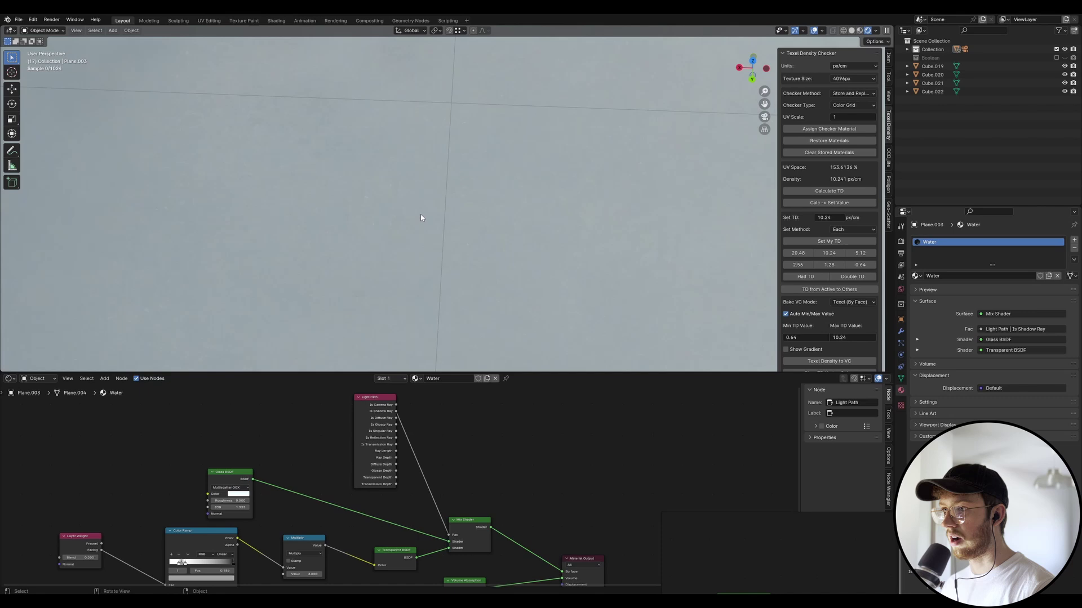
scroll(420, 214, "down", 15)
scroll(413, 218, "up", 7)
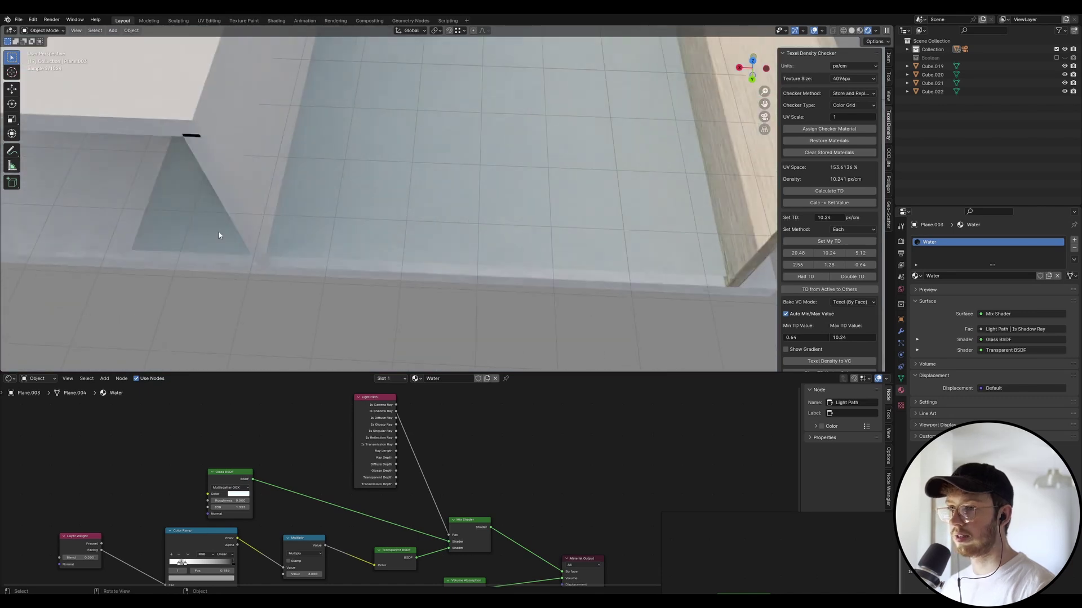
scroll(358, 231, "up", 3)
left_click(361, 231)
middle_click_drag(361, 228, 603, 116)
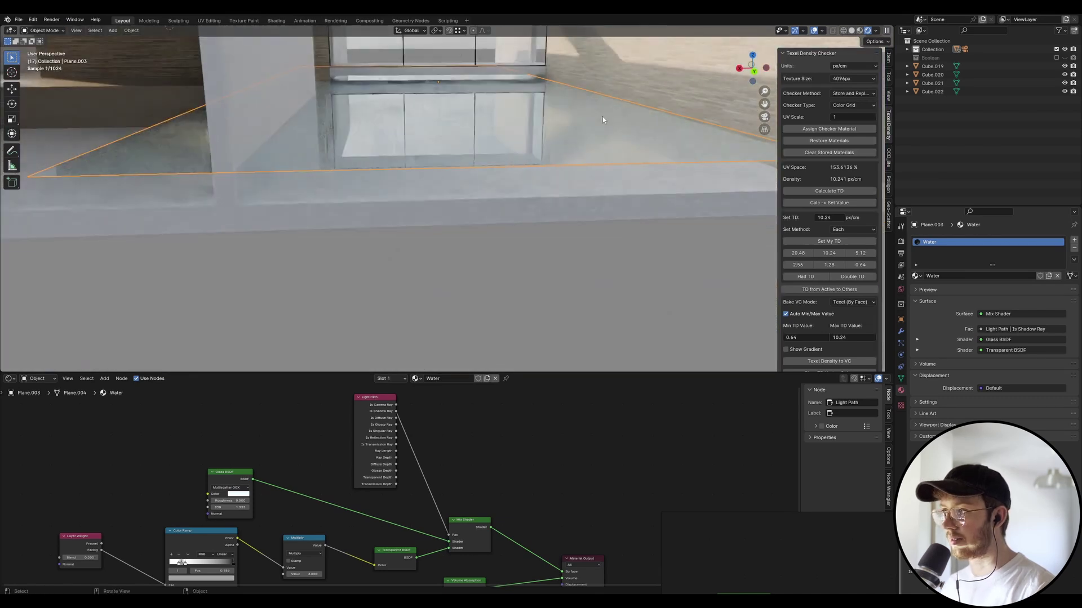
Assign BricksRomanBuff001_4K to the floor slab Cube.008 and inspect its texture up close.
left_click(545, 207)
left_click(429, 379)
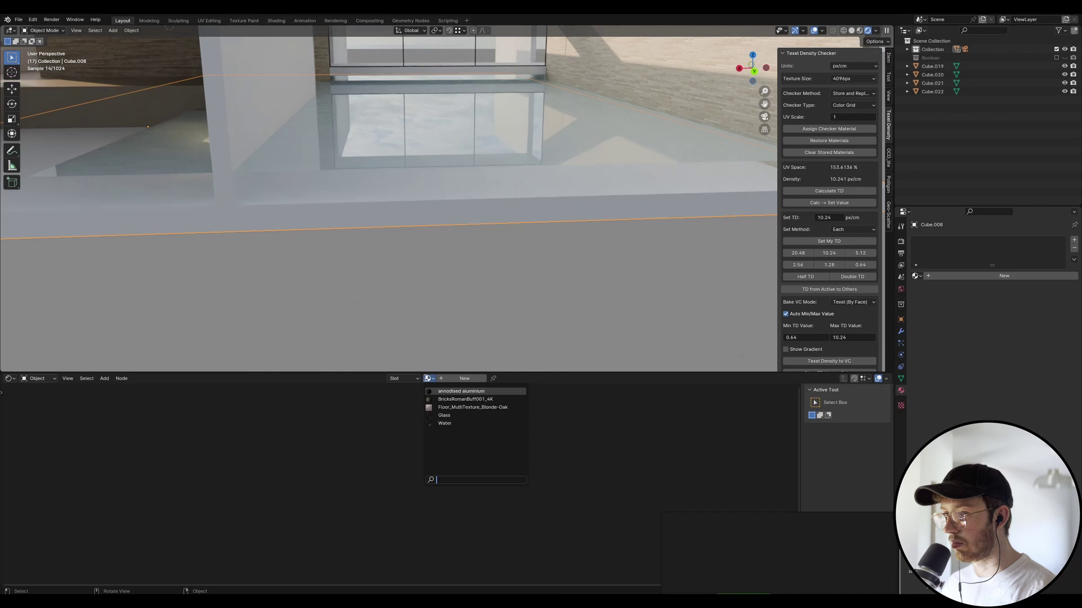
left_click(459, 399)
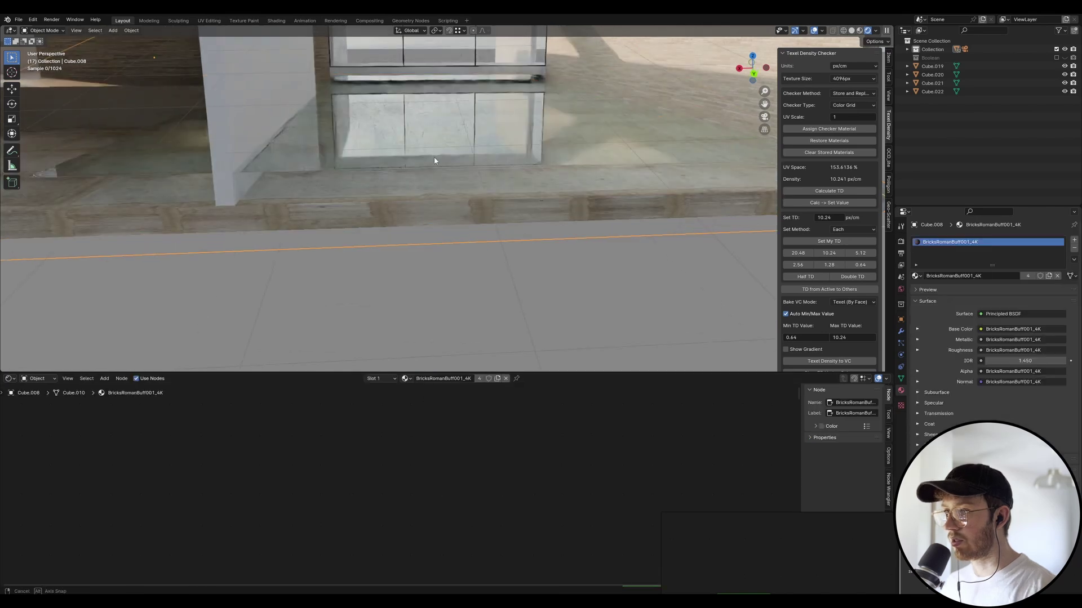
middle_click_drag(434, 162, 496, 205)
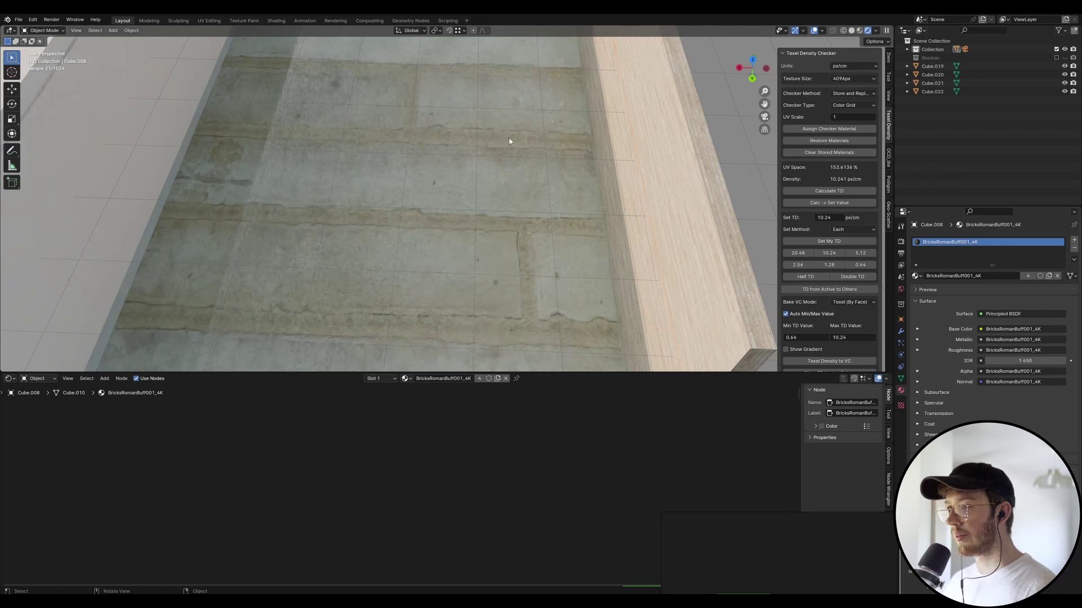
scroll(495, 126, "down", 6)
scroll(456, 158, "up", 3)
middle_click_drag(457, 158, 456, 114)
Undo the brick material and select the pool's water plane.
key("ctrl+z")
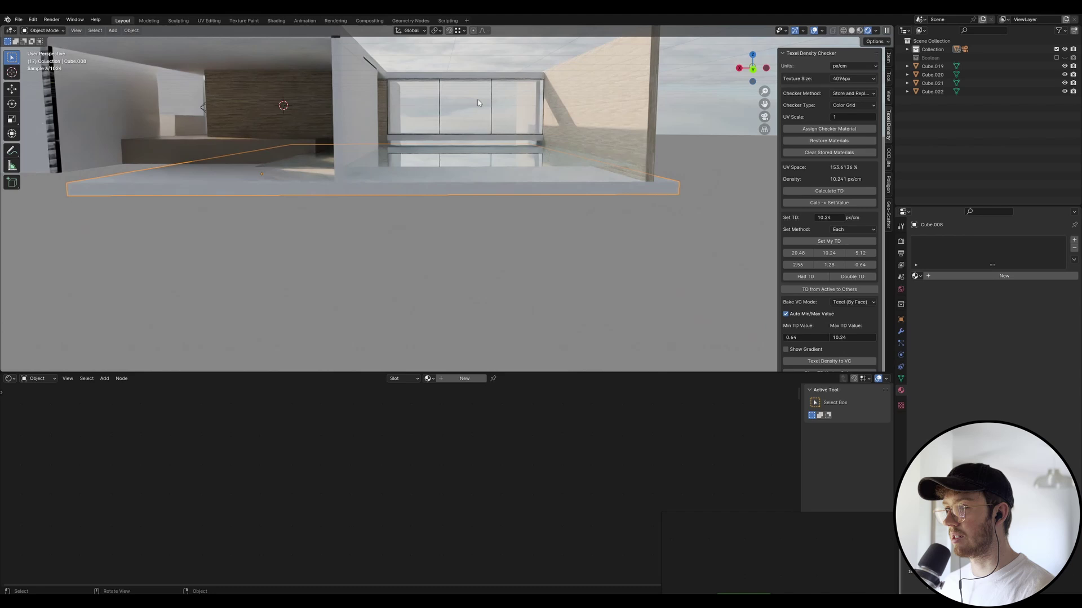
scroll(471, 73, "up", 5)
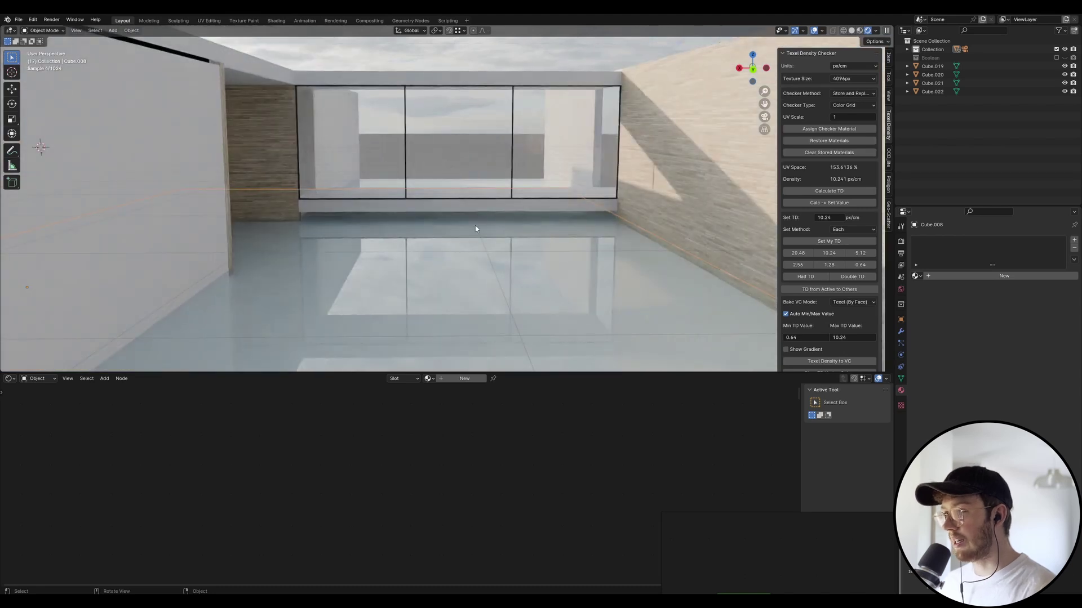
left_click(463, 288)
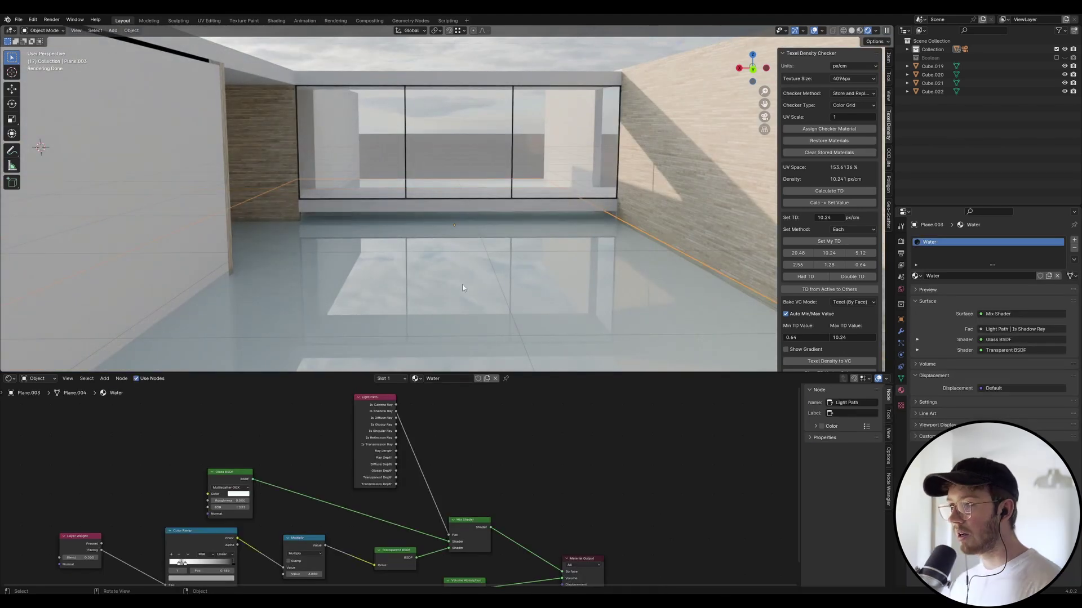
Add an Ocean modifier to the water plane from the Modifiers tab.
scroll(476, 286, "down", 5)
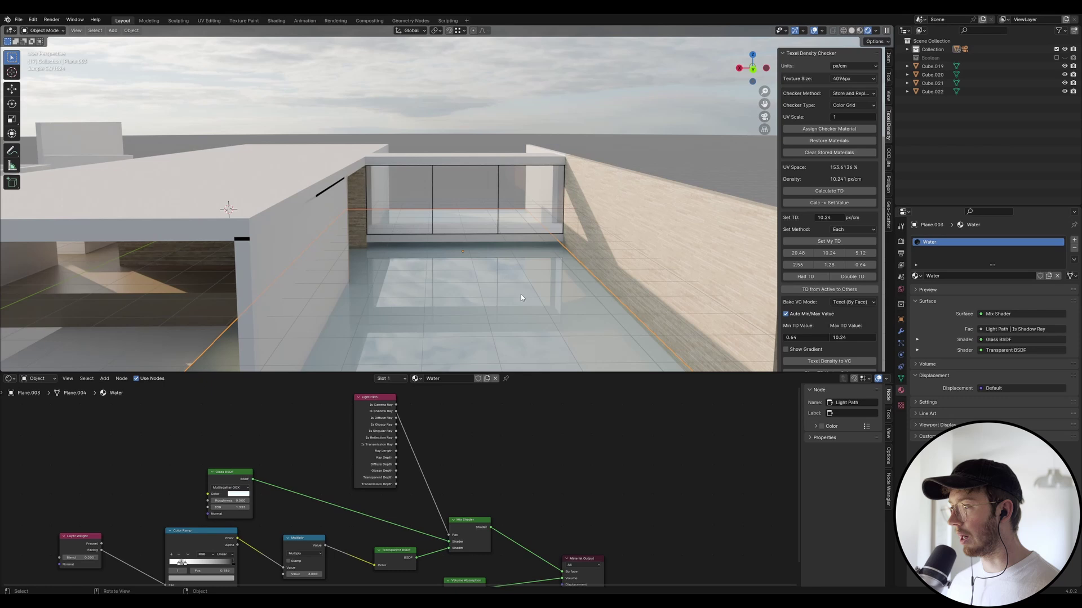
left_click(901, 332)
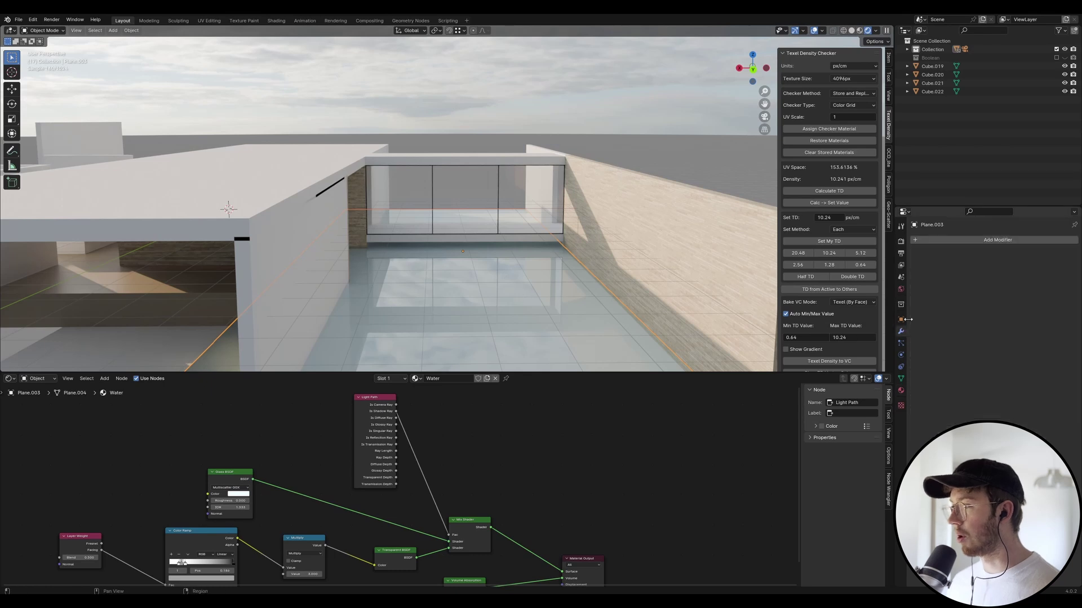
left_click(941, 243)
key("space")
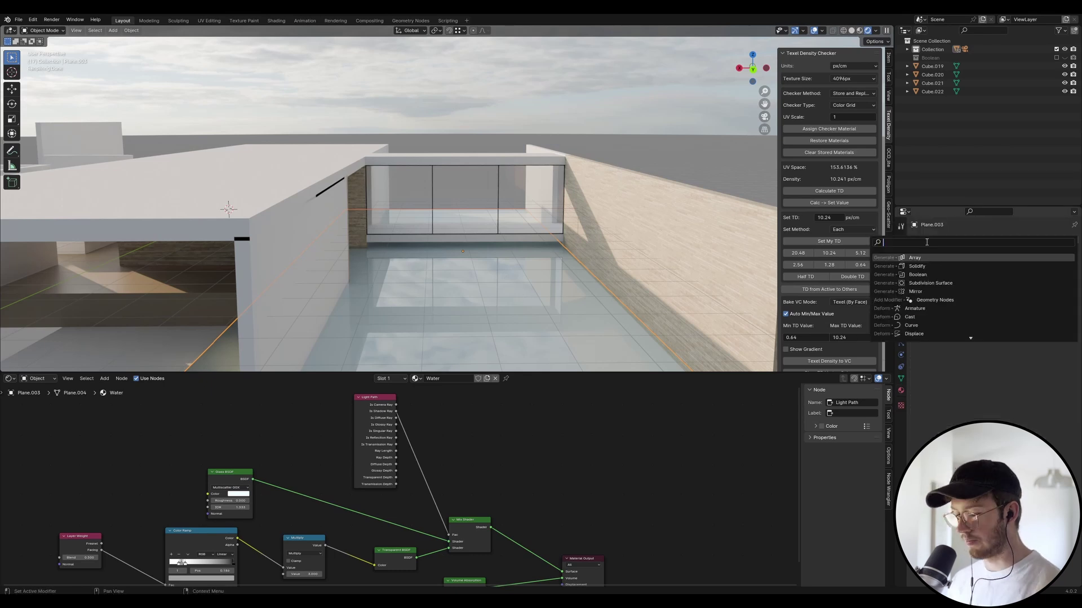
type("ocean")
key("Return")
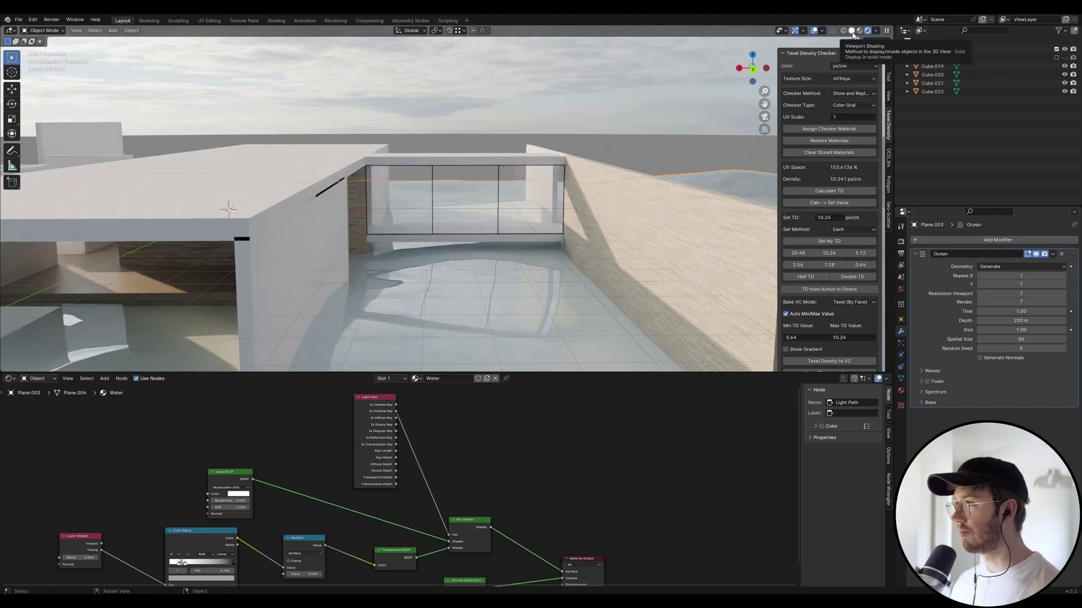
Set the Ocean modifier's spectrum to Shallow Water.
scroll(411, 151, "down", 6)
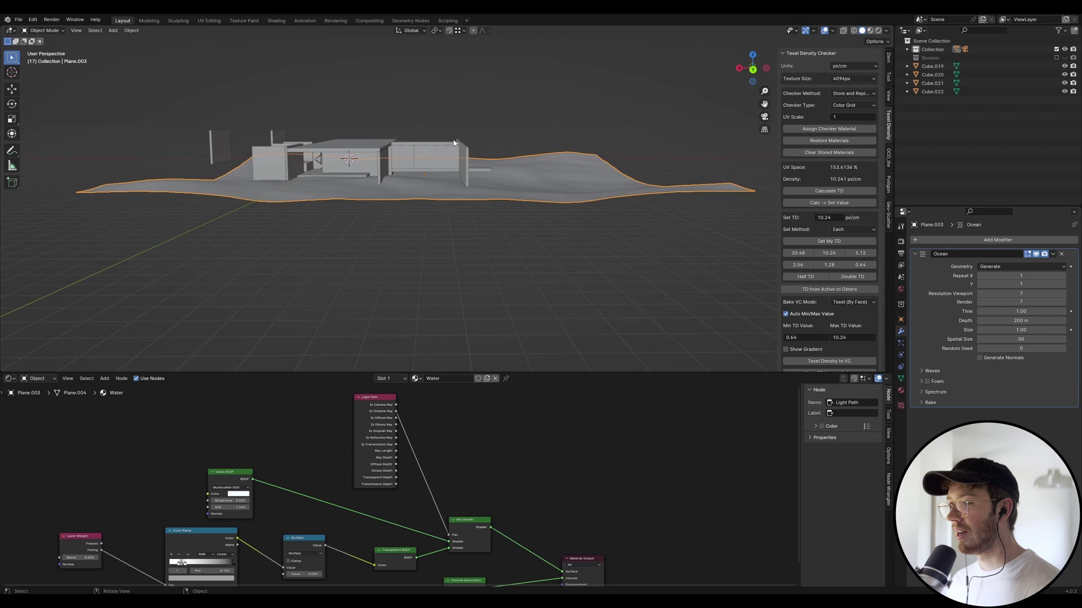
middle_click_drag(454, 143, 452, 207)
middle_click_drag(600, 254, 596, 248)
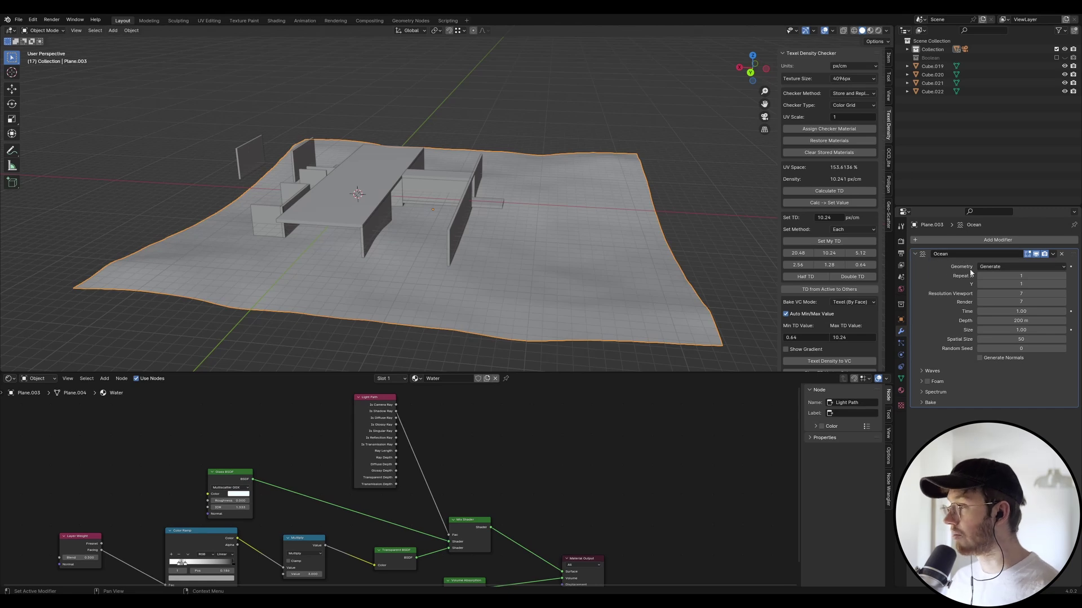
left_click(922, 393)
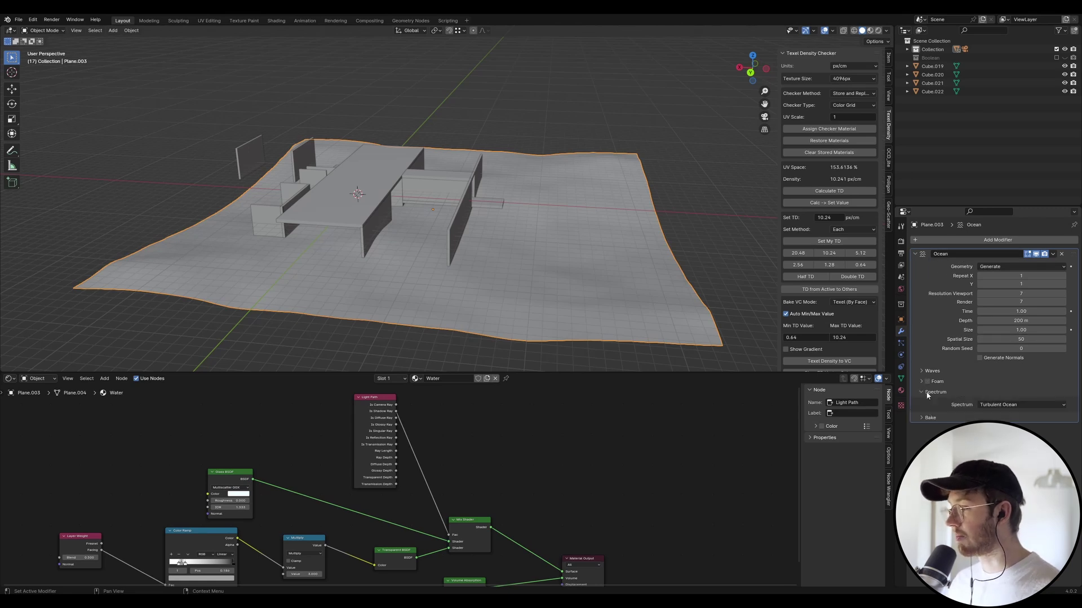
left_click(983, 405)
left_click(991, 442)
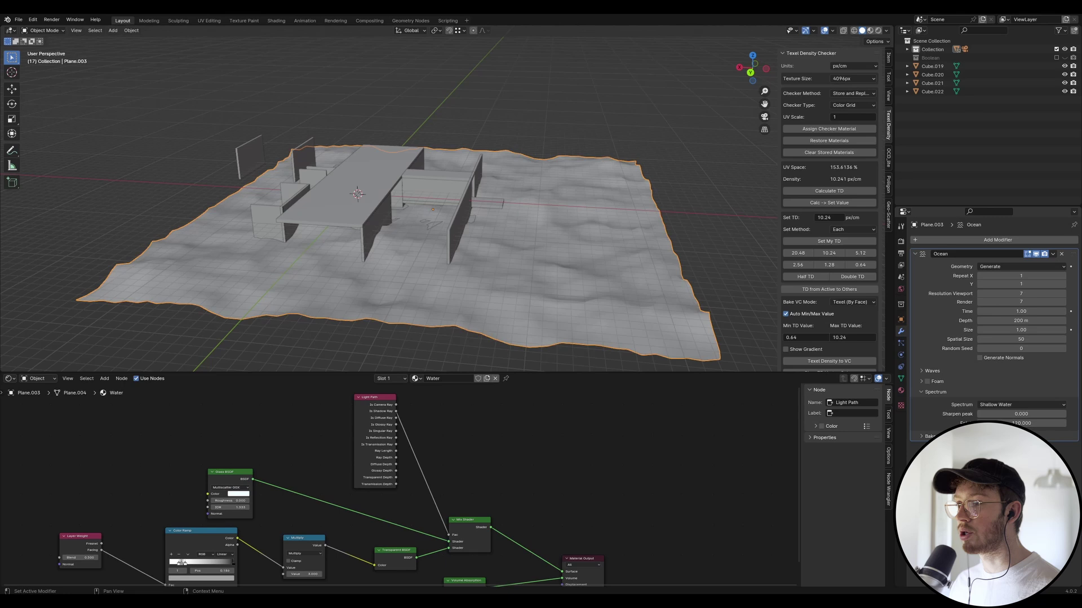
Scale the ocean plane down to fit roughly within the pool area.
key("s")
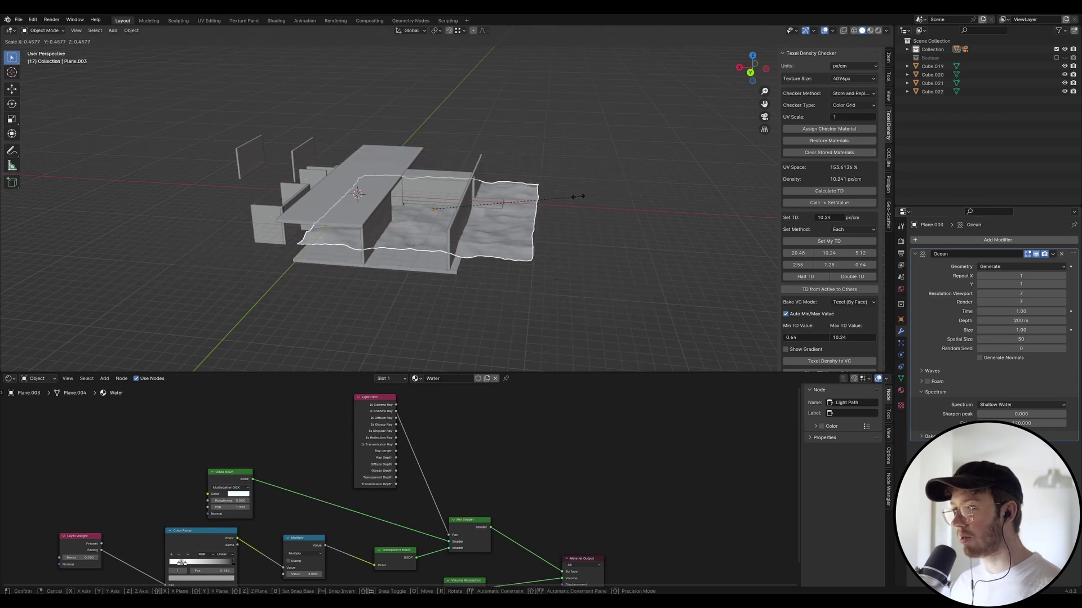
left_click(515, 191)
scroll(515, 191, "up", 5)
middle_click_drag(514, 191, 510, 229)
Look through the scene camera and scale the ocean plane up slightly.
key("KP_0")
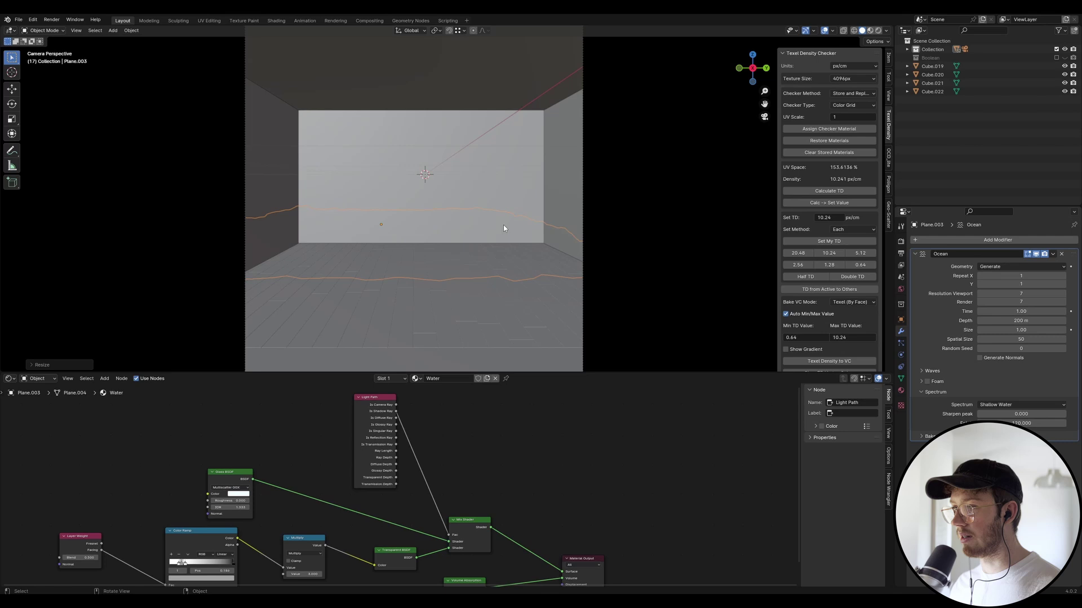
key("s")
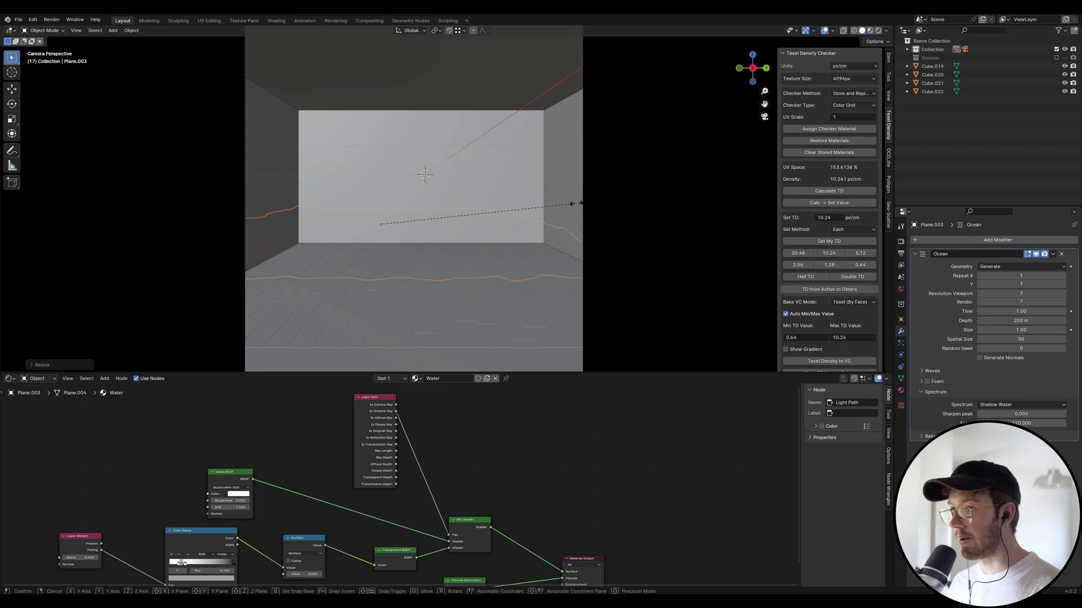
left_click(604, 205)
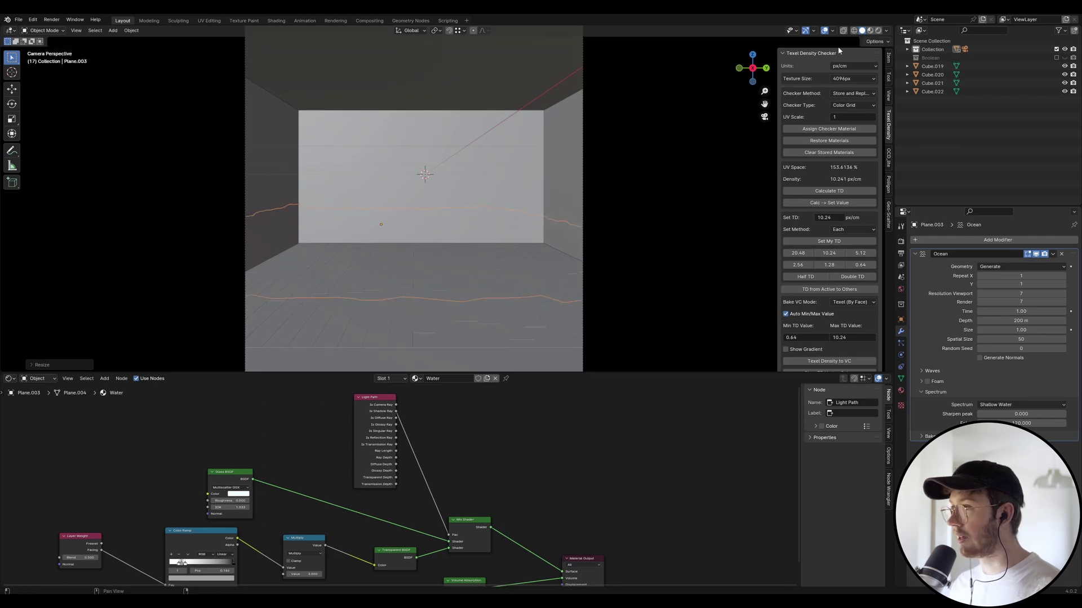
Hide the glass window plane and reselect the ocean plane Plane.003.
left_click(475, 133)
right_click(476, 133)
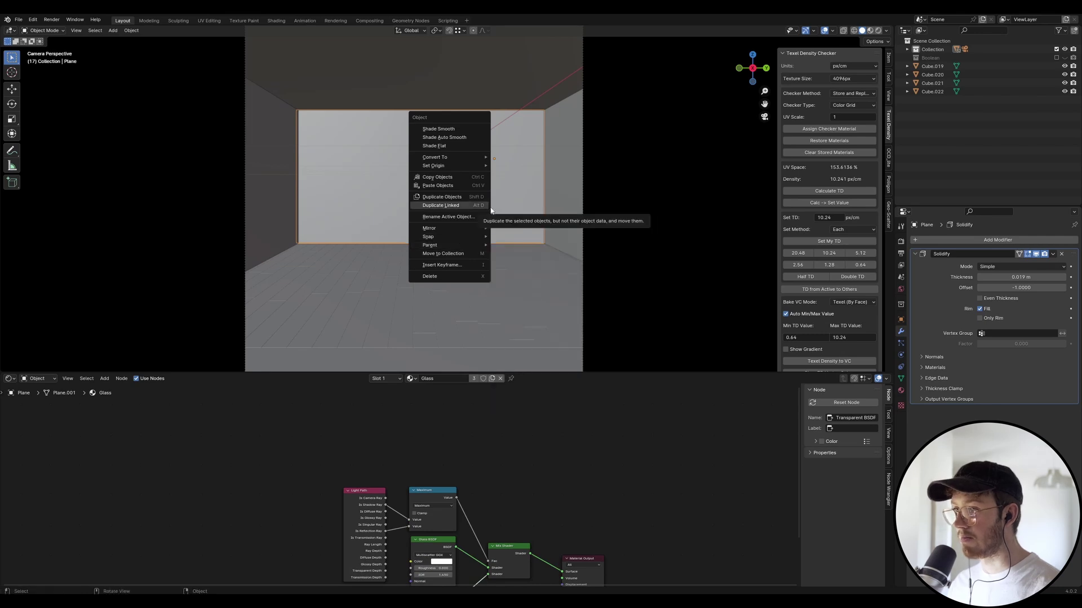
left_click(907, 50)
scroll(1035, 130, "down", 6)
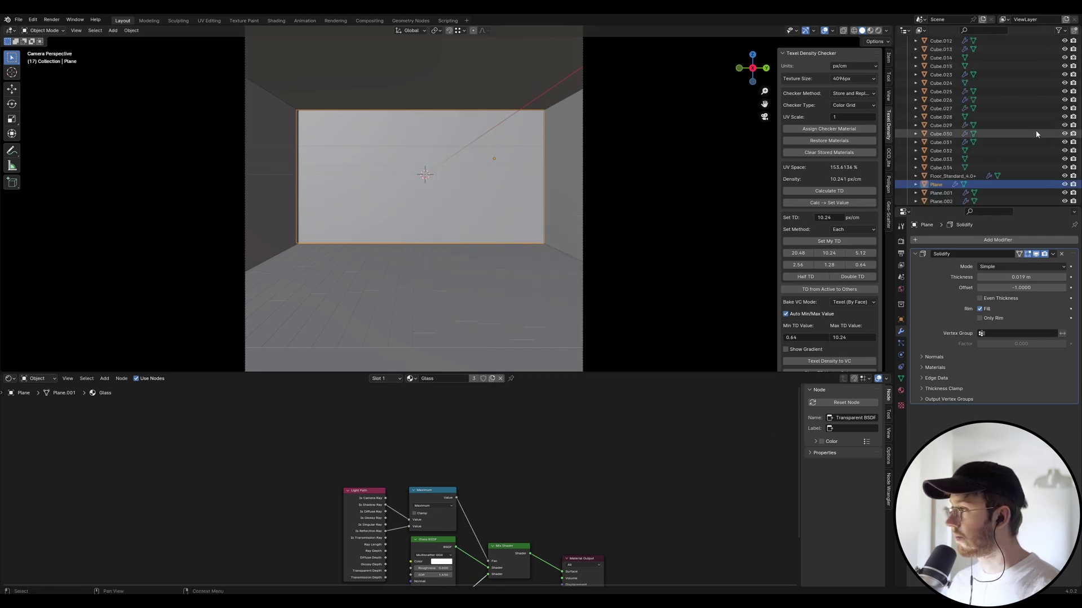
key("h")
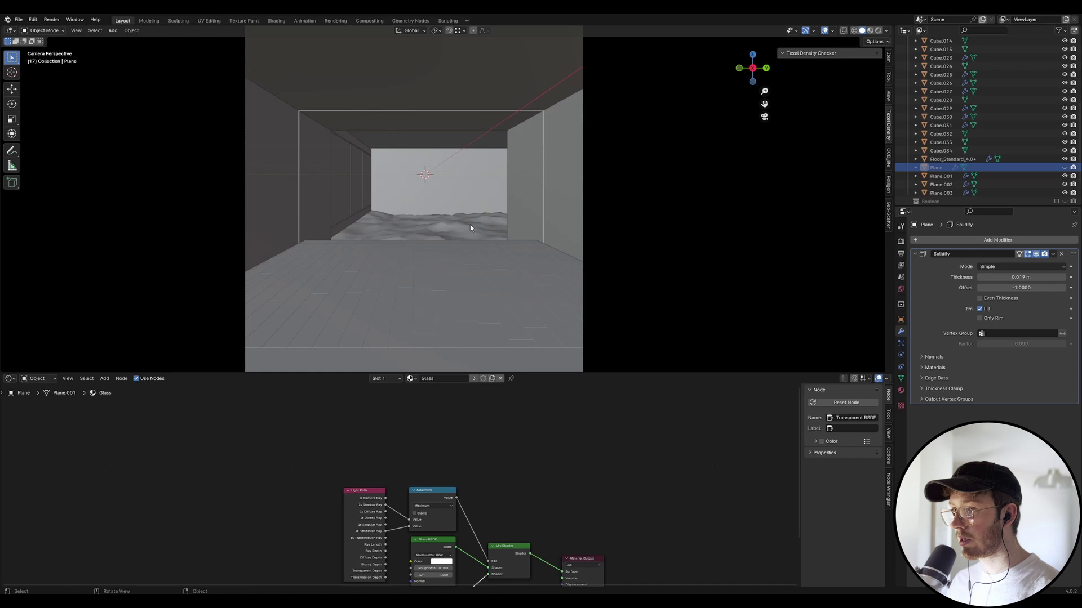
left_click(387, 215)
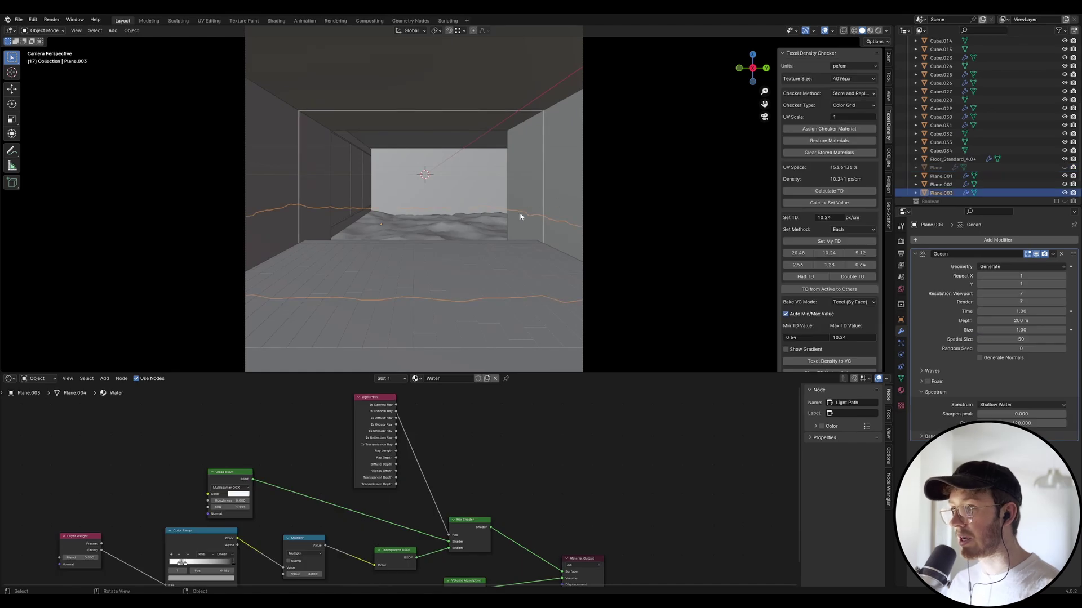
Enlarge the ocean plane and set Ocean Depth to 1 m and render resolution 12.
key("s")
left_click(477, 224)
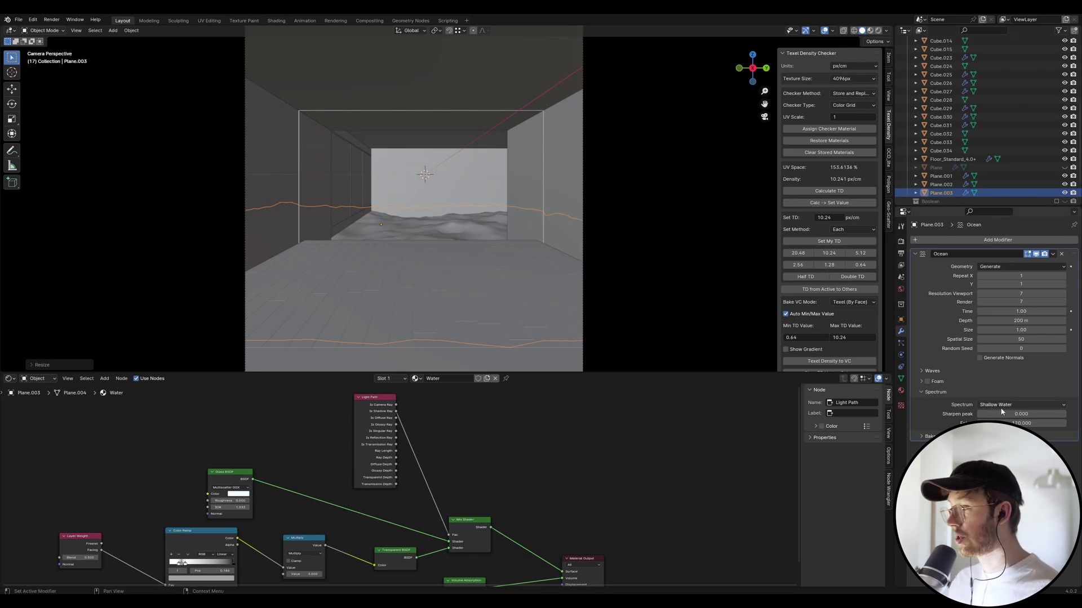
left_click(1008, 321)
type("1")
key("Return")
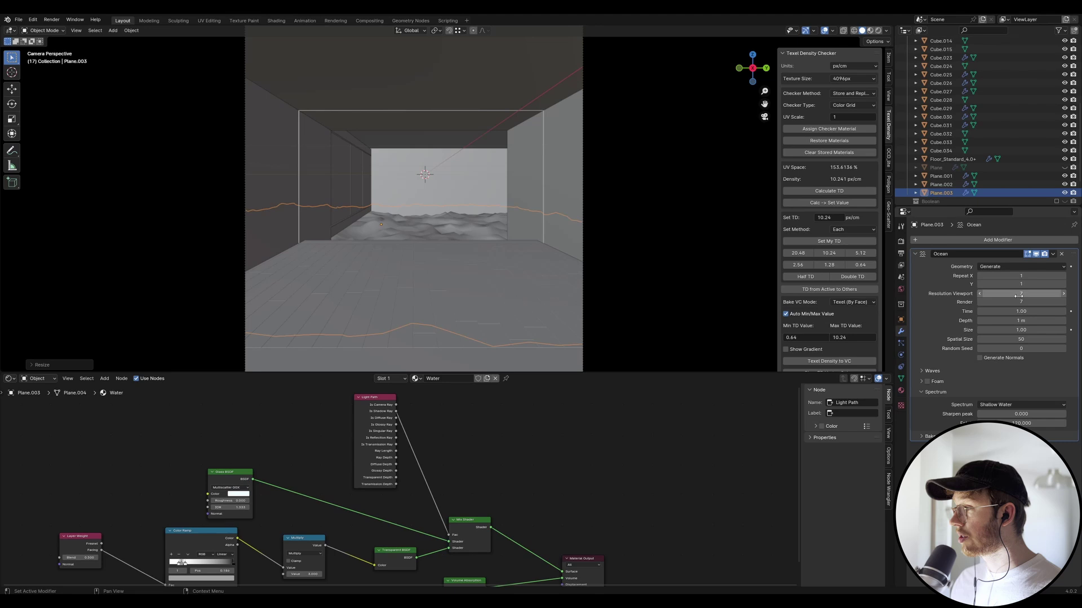
left_click(1045, 303)
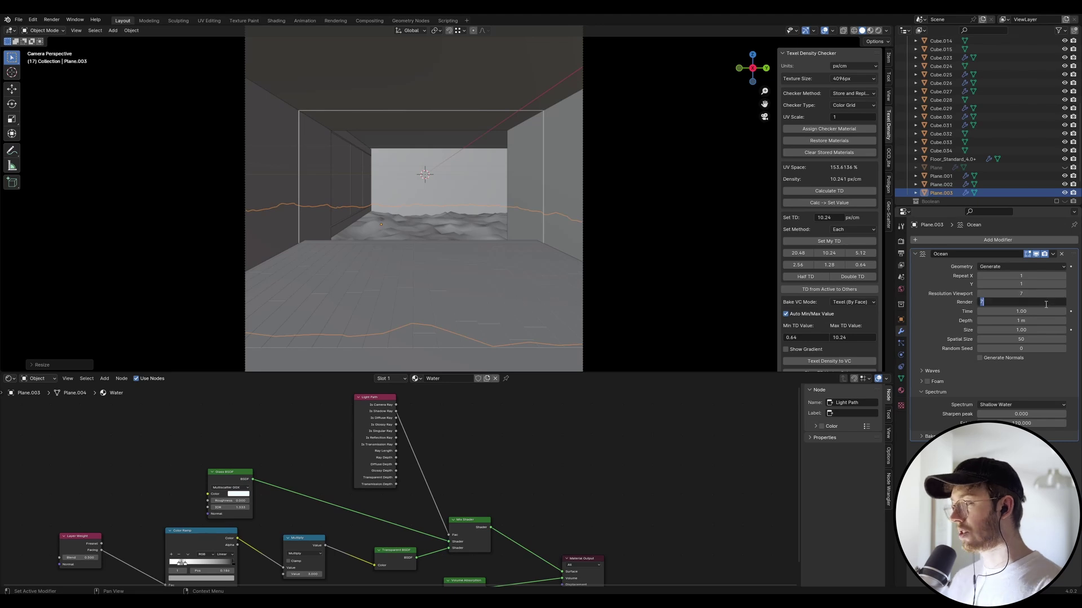
type("12")
key("Return")
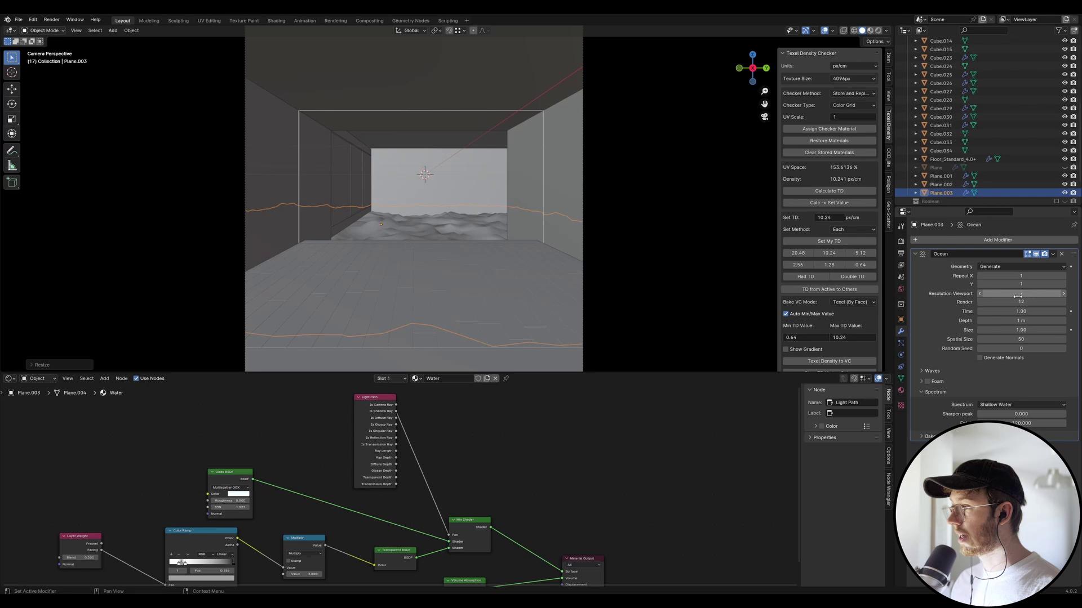
Set the ocean wave Scale to 0.050 and save waterhouse.blend.
left_click(940, 371)
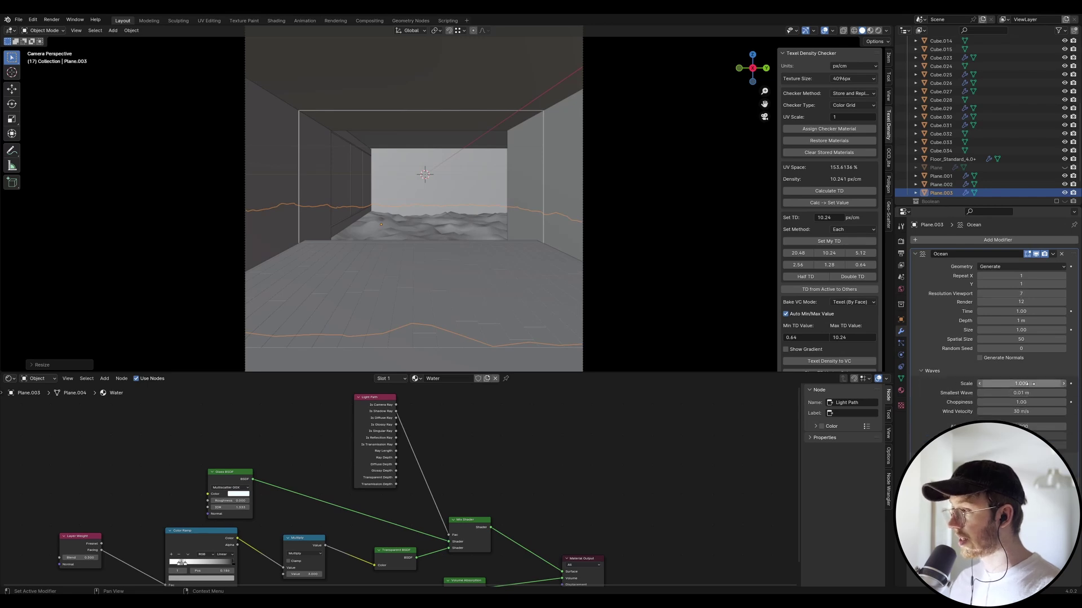
left_click_drag(1035, 383, 983, 383)
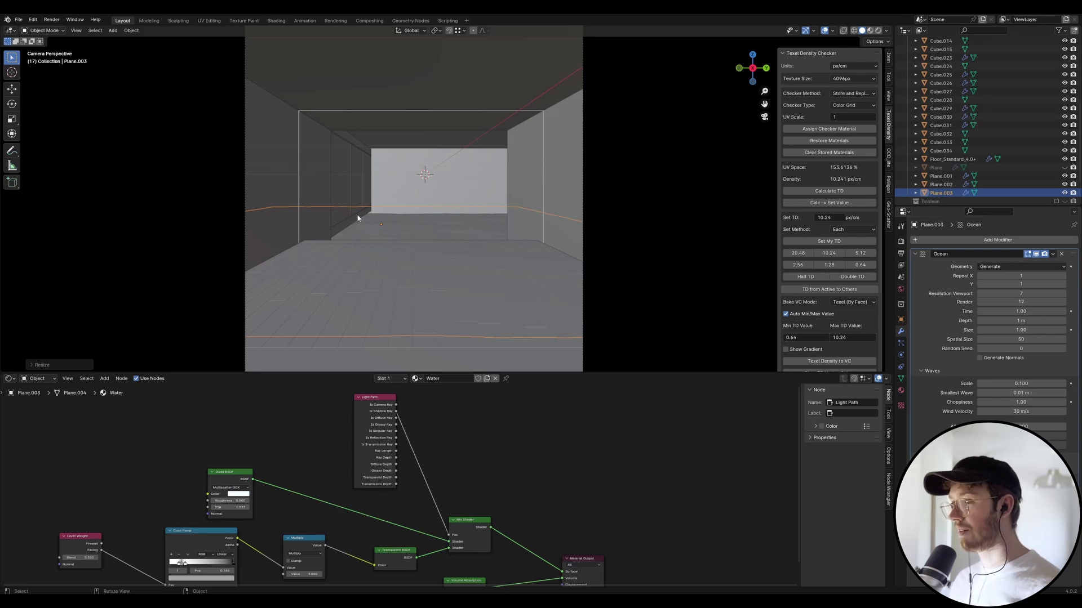
left_click(1029, 385)
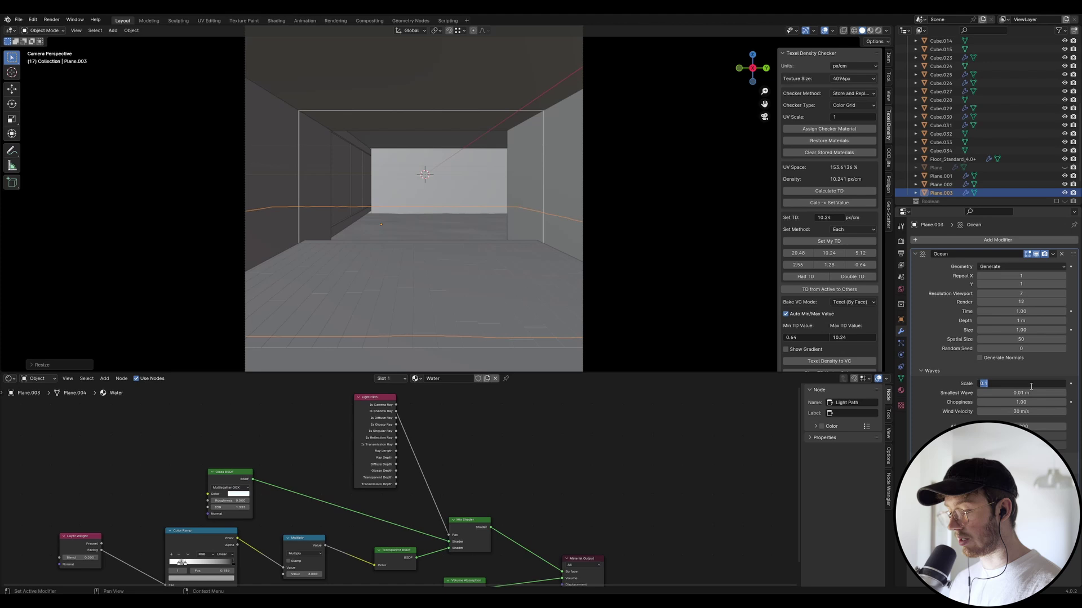
key("Return")
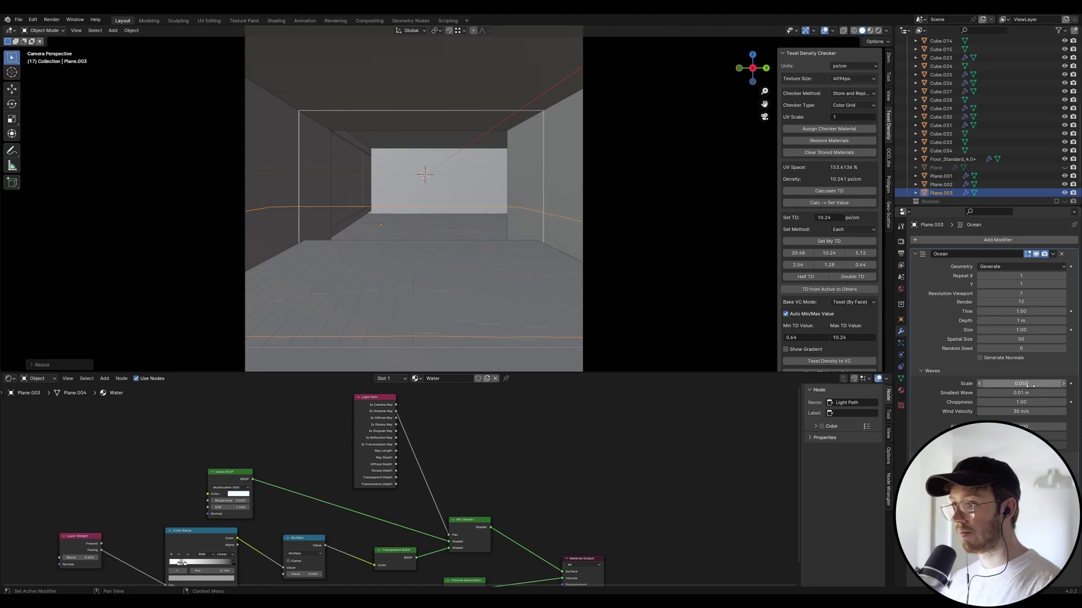
key("ctrl+s")
middle_click_drag(652, 277, 509, 217)
Reselect the ocean plane, save, and view the gently rippled pool in rendered preview.
left_click(468, 215)
scroll(461, 231, "up", 4)
middle_click_drag(581, 125, 625, 164)
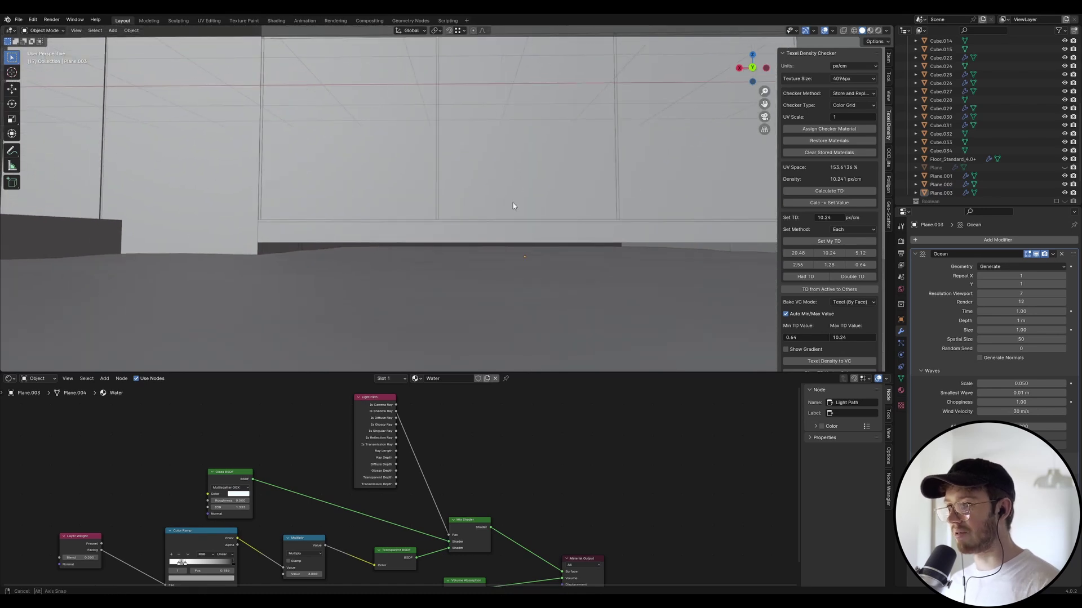
middle_click_drag(512, 204, 464, 251)
scroll(463, 251, "down", 7)
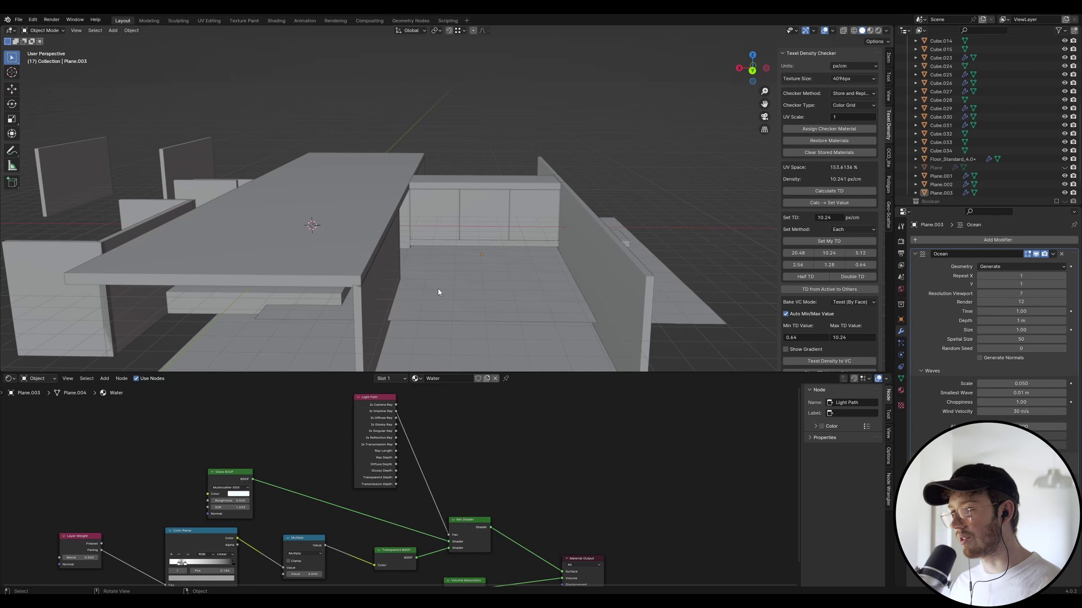
left_click(504, 270)
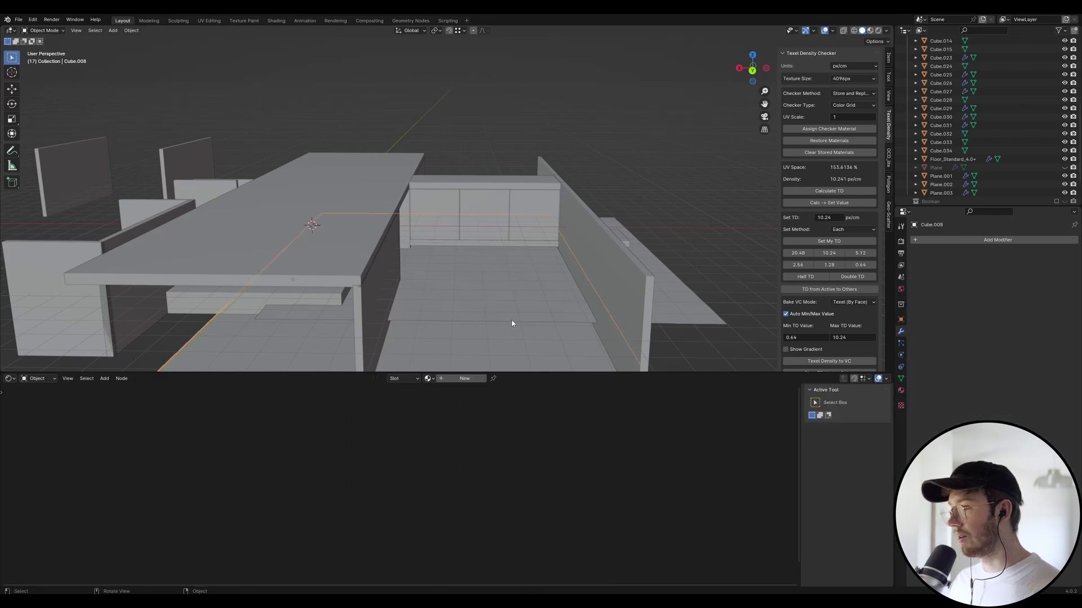
key("ctrl+s")
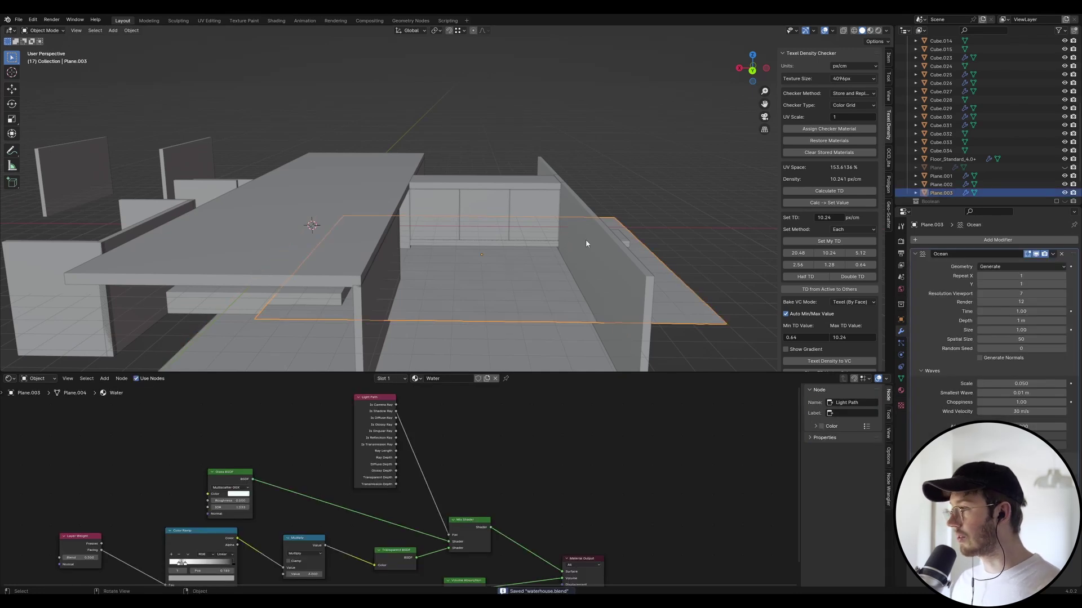
middle_click_drag(585, 240, 581, 241)
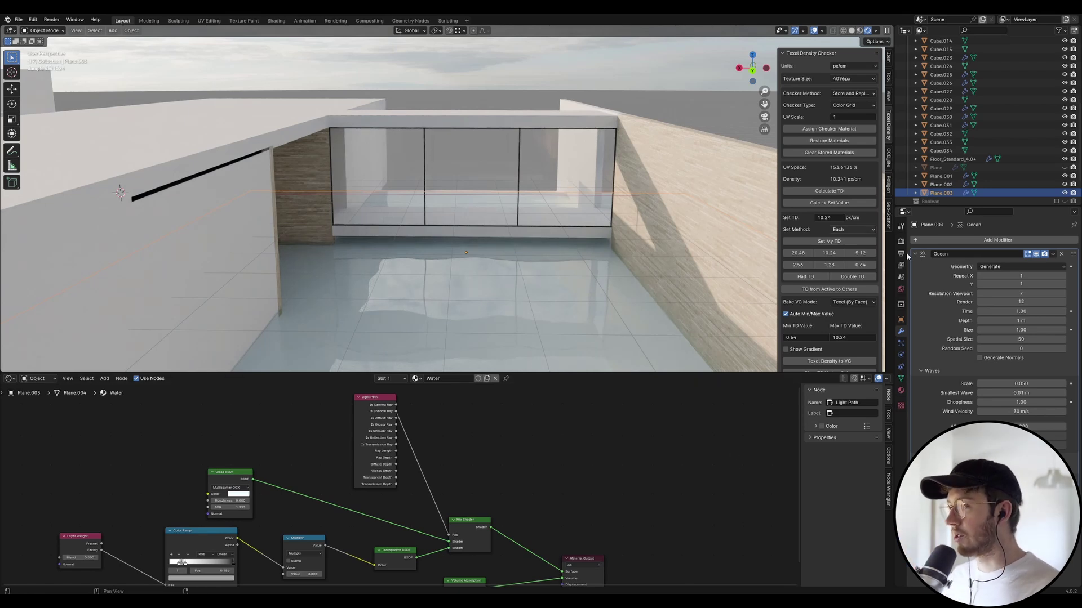
Inspect the World's Ray Visibility, Volume and sampling Settings panels, then save waterhouse.blend.
left_click(900, 390)
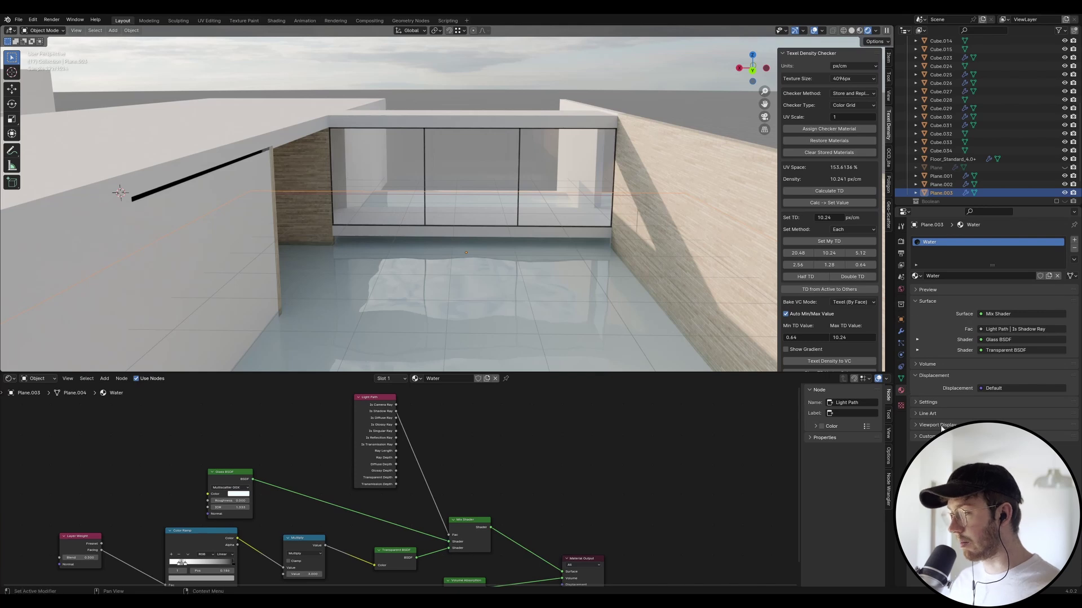
left_click(901, 290)
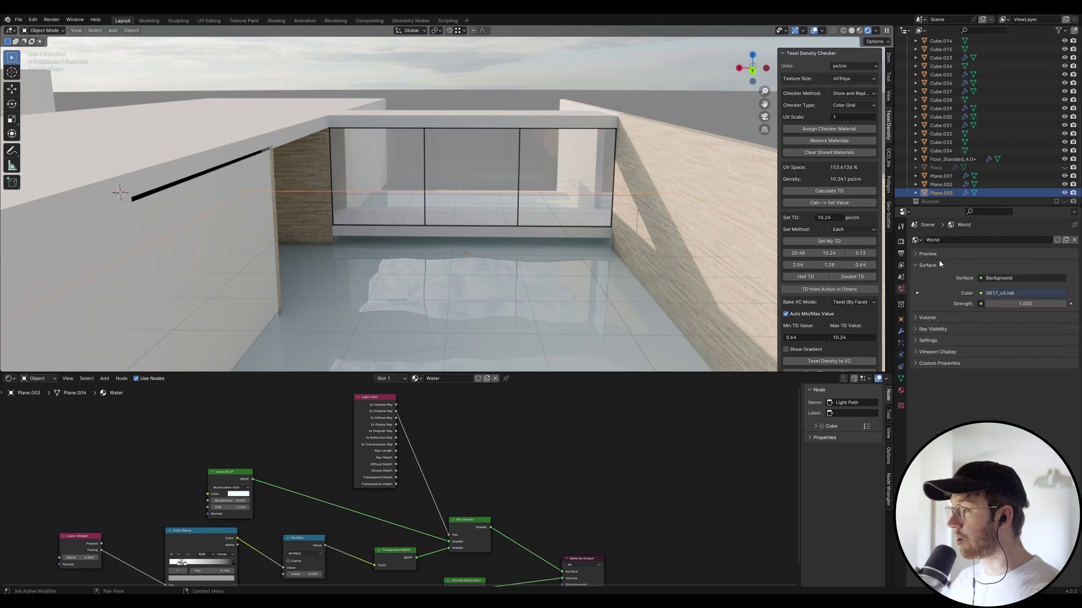
left_click(913, 328)
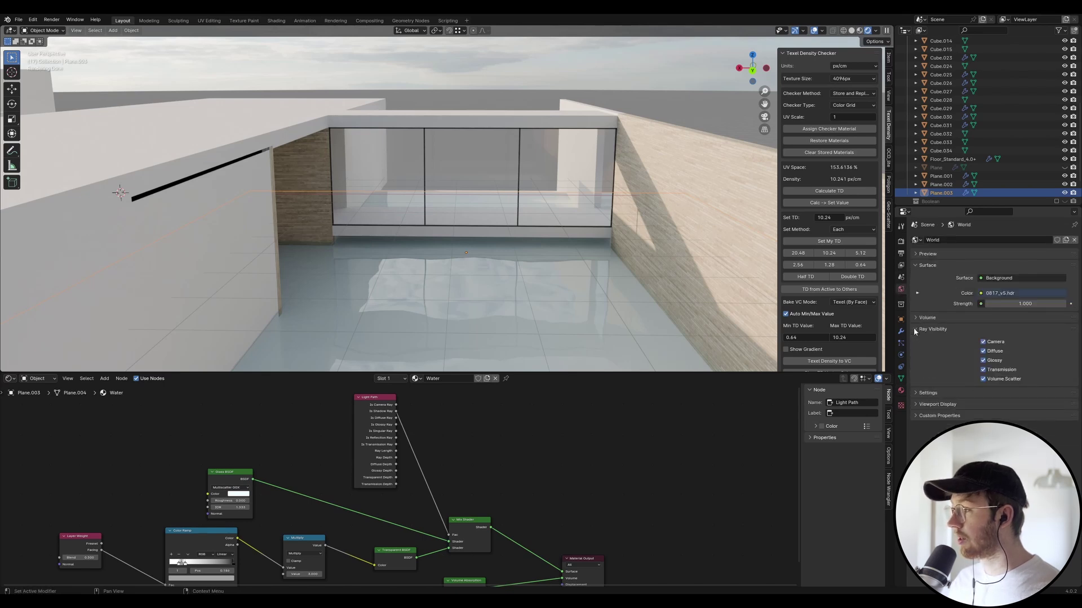
left_click(914, 316)
left_click(914, 317)
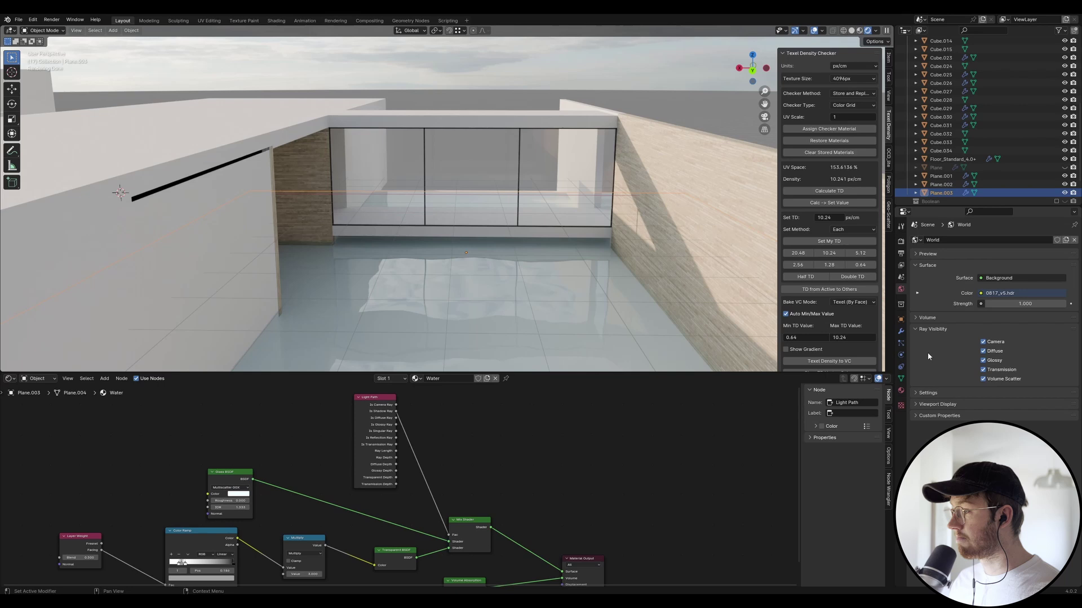
left_click(918, 393)
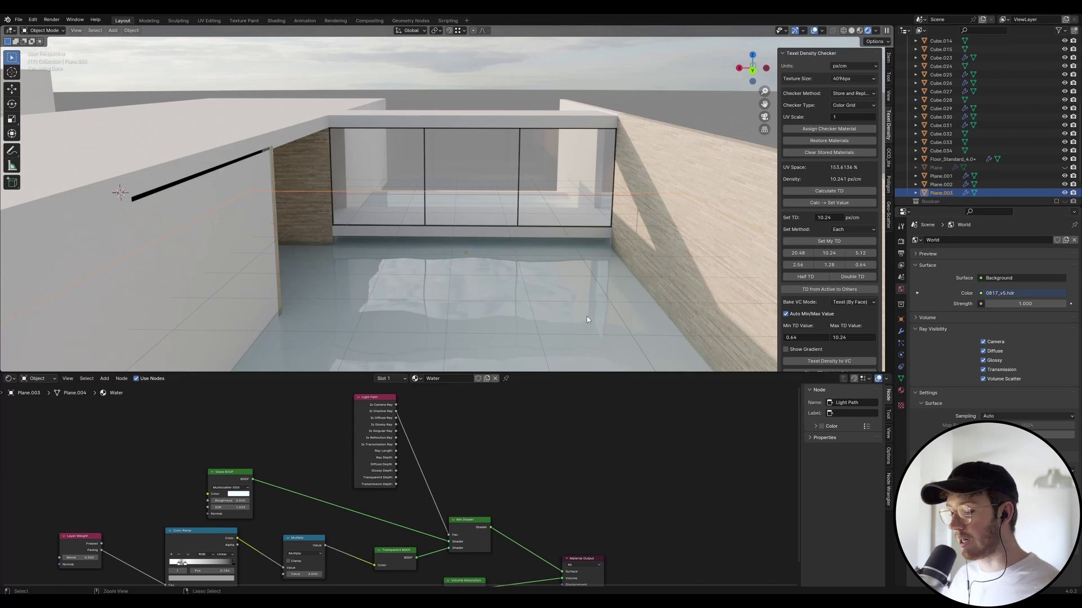
key("ctrl+s")
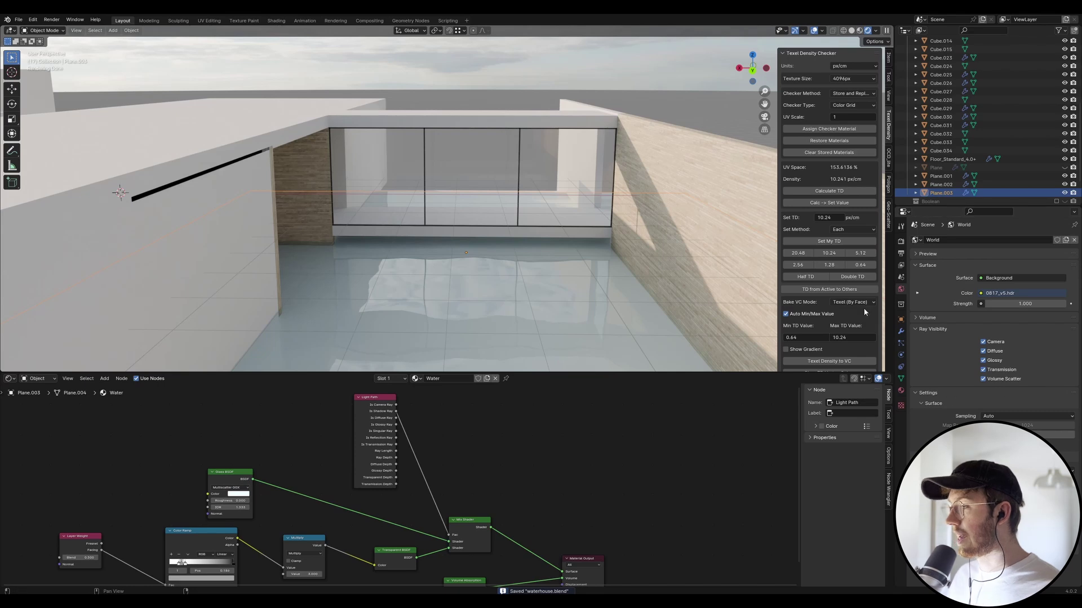
Enable Caustics > Cast Shadows in the water plane's Shading settings and save.
left_click(900, 319)
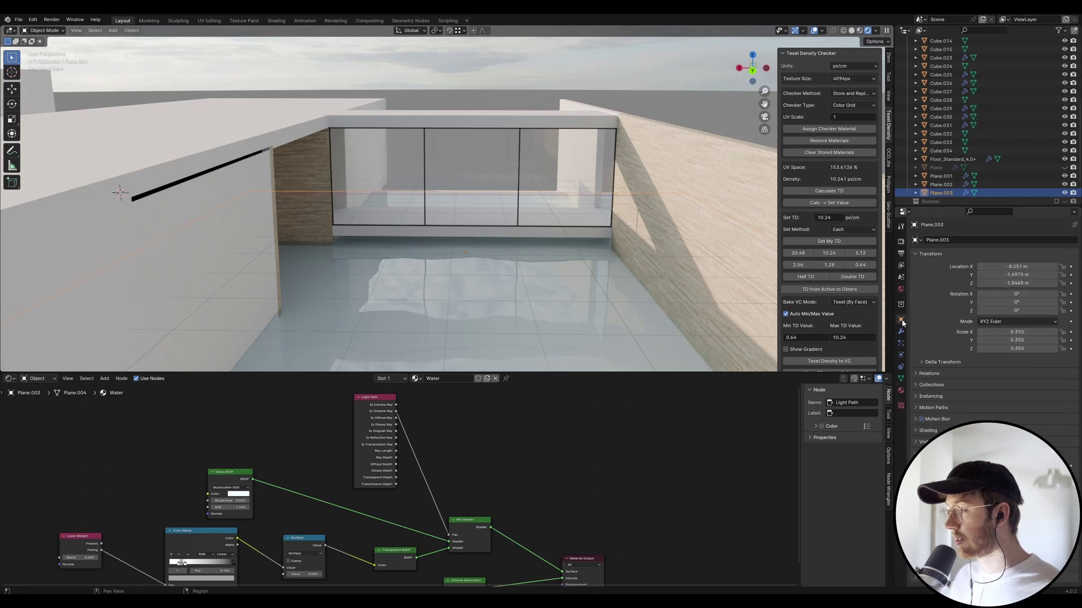
left_click(924, 430)
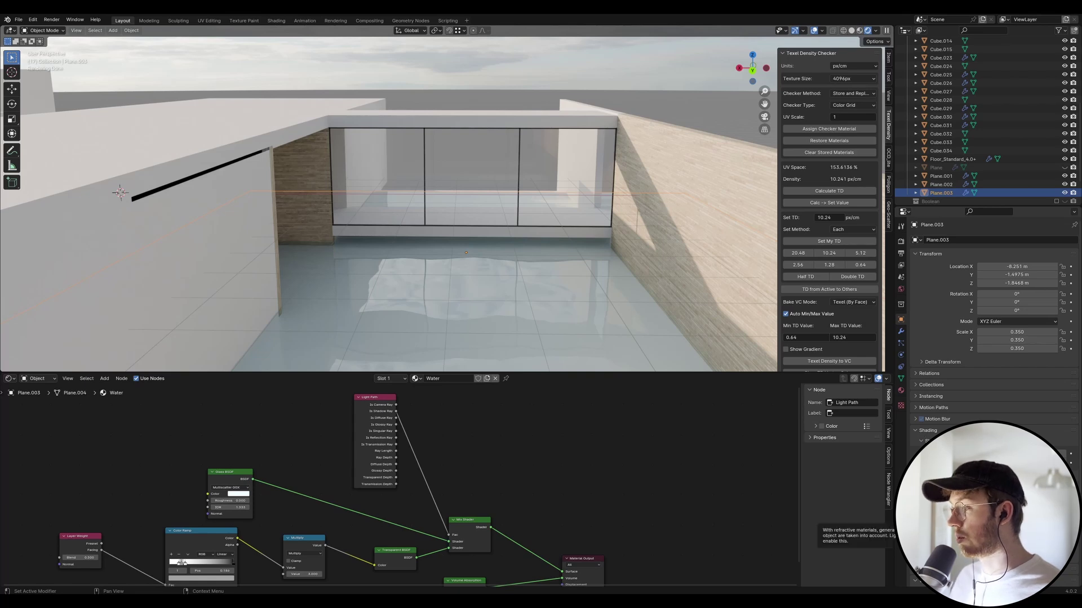
left_click(981, 514)
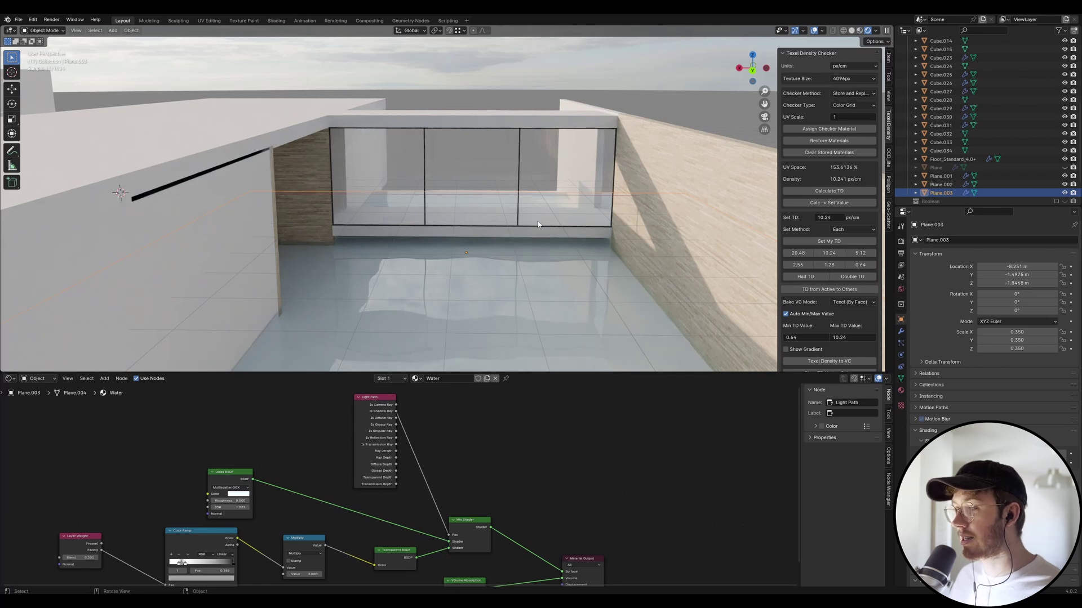
key("ctrl+s")
Select the floor slab around the pool, save, and orbit to look down along the pool.
key("ctrl+a")
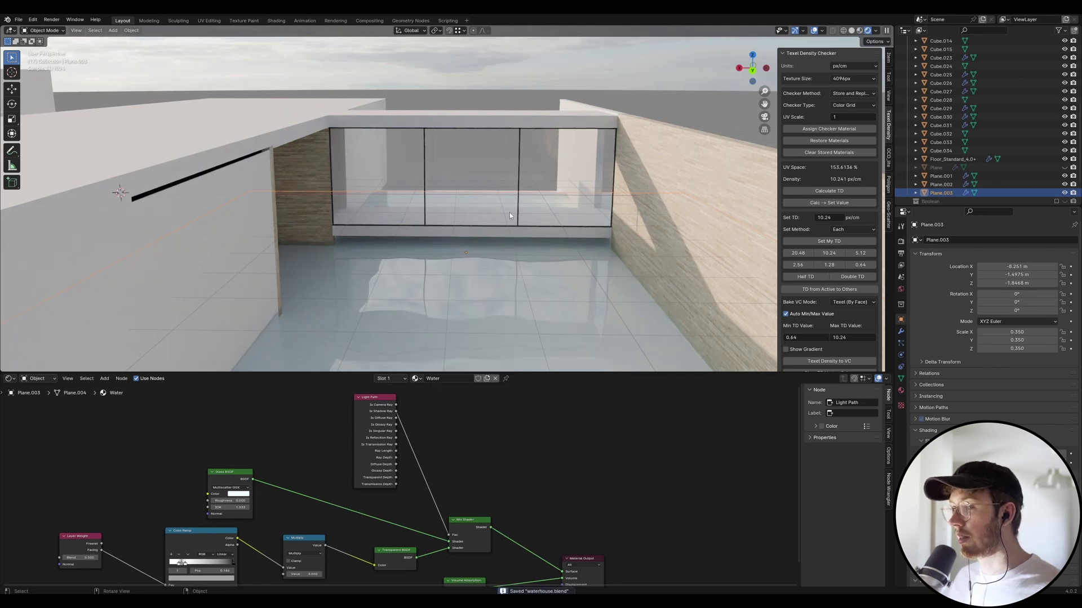
scroll(509, 262, "down", 5)
scroll(518, 270, "up", 3)
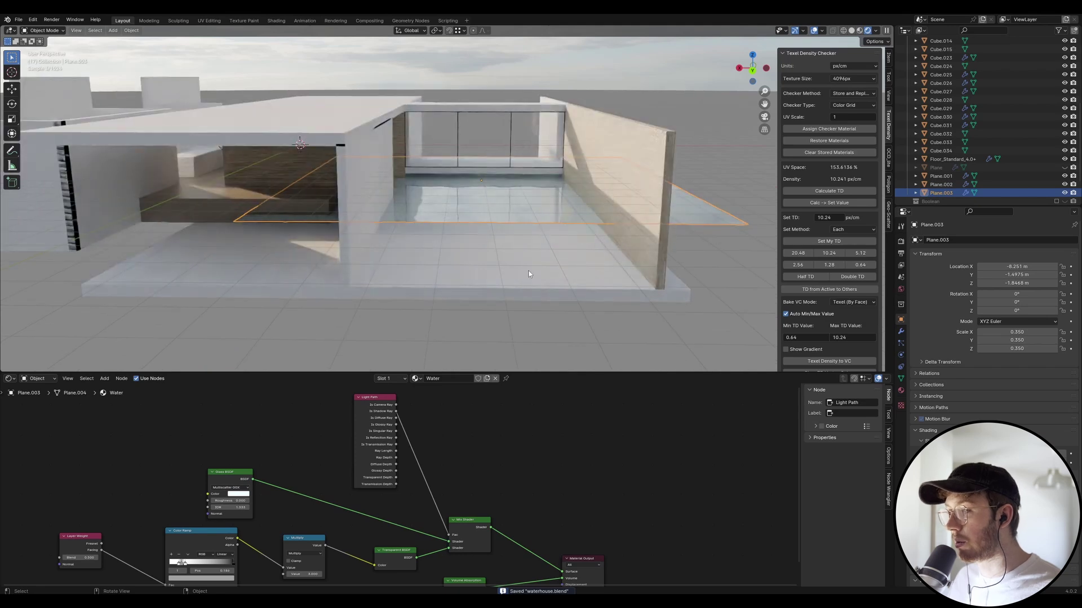
left_click(462, 263)
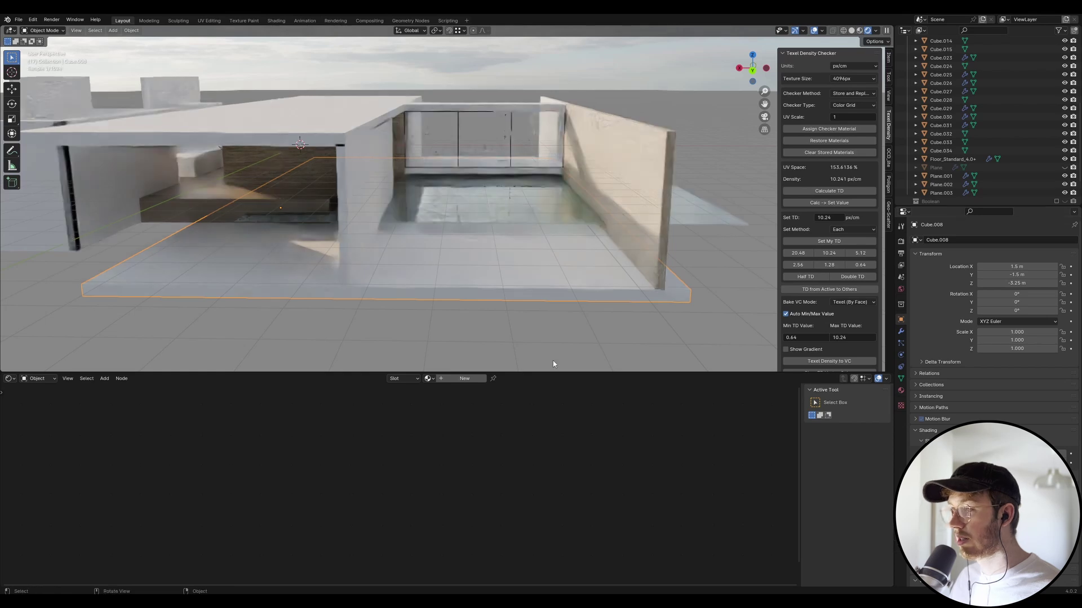
key("ctrl+s")
scroll(480, 167, "up", 6)
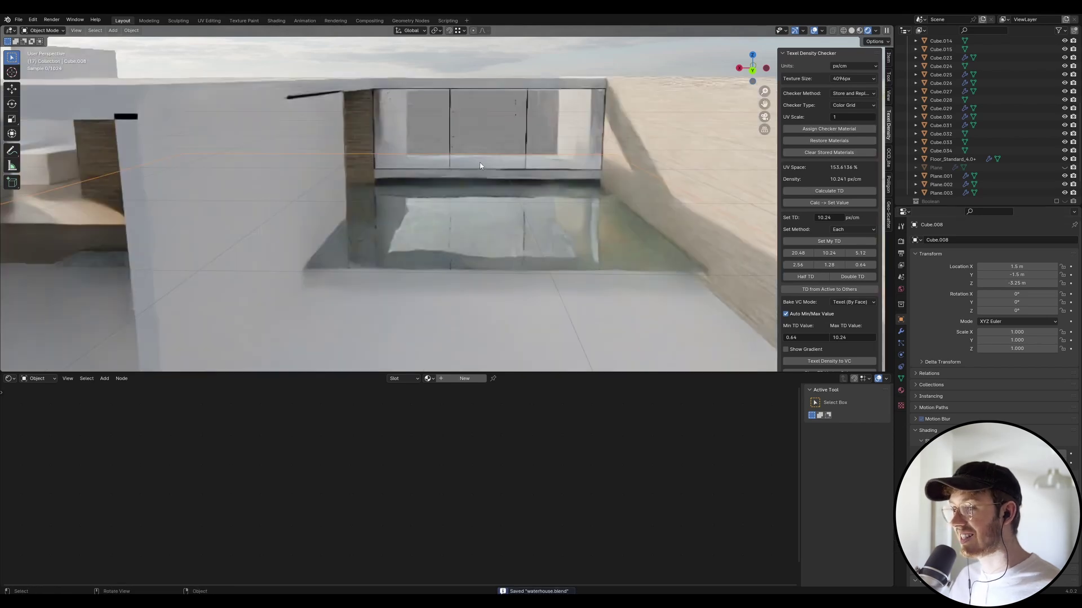
middle_click_drag(548, 224, 582, 176)
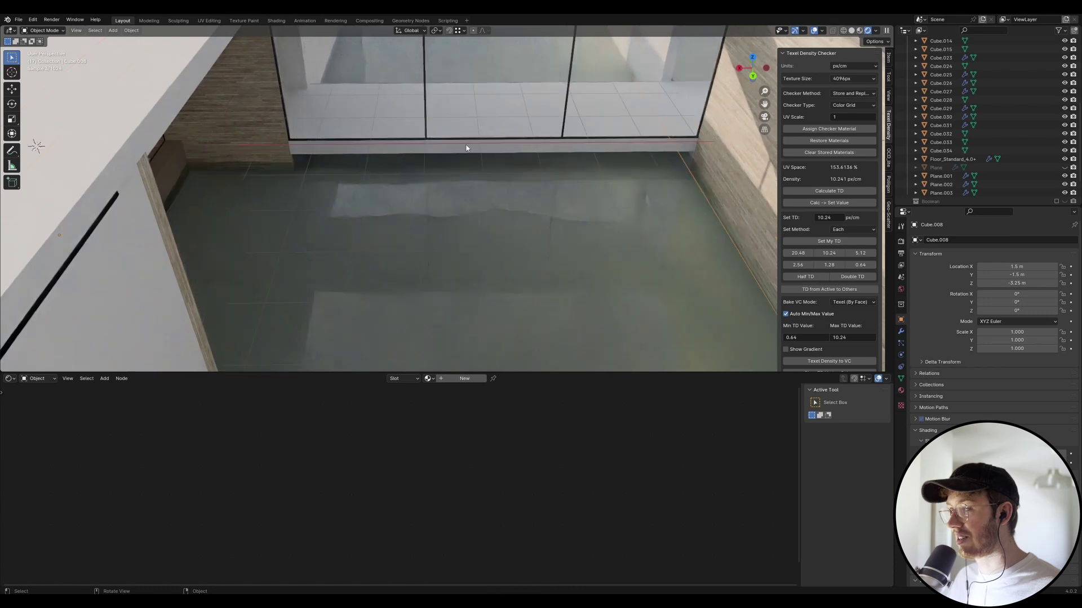
middle_click_drag(462, 247, 525, 237)
Save, then mark the floor slab's selected edges as seams in Edit Mode.
key("ctrl+s")
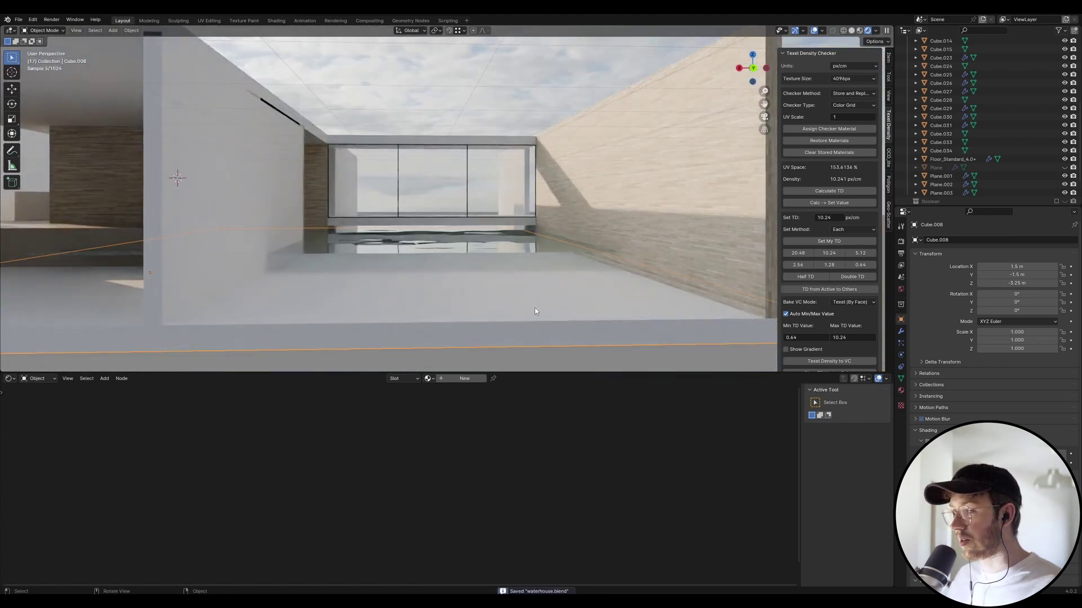
key("Tab")
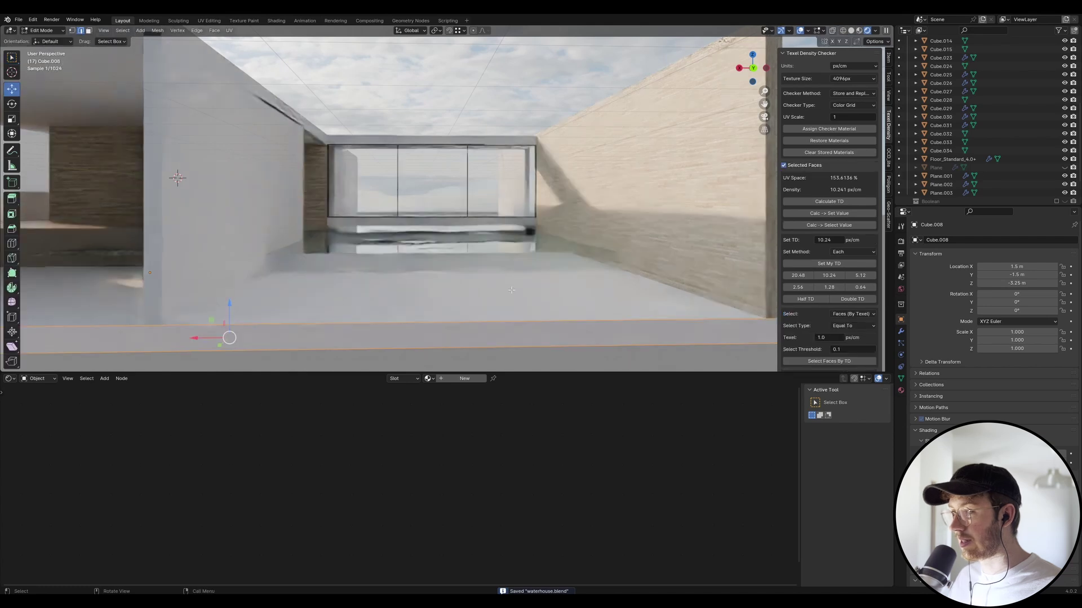
key("ctrl+e")
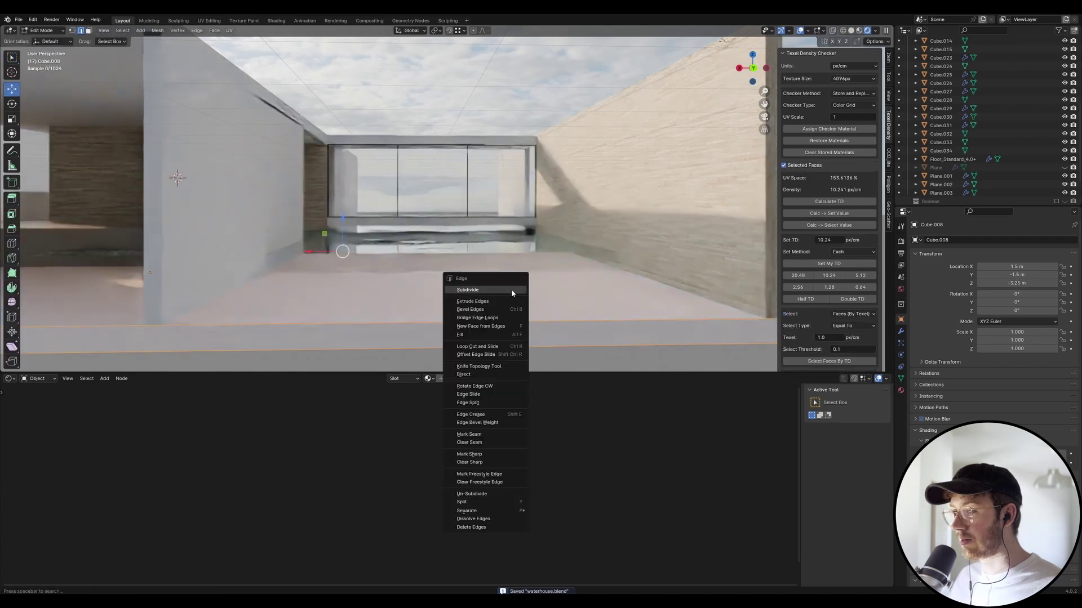
left_click(496, 434)
key("ctrl+e")
left_click(432, 304)
key("Tab")
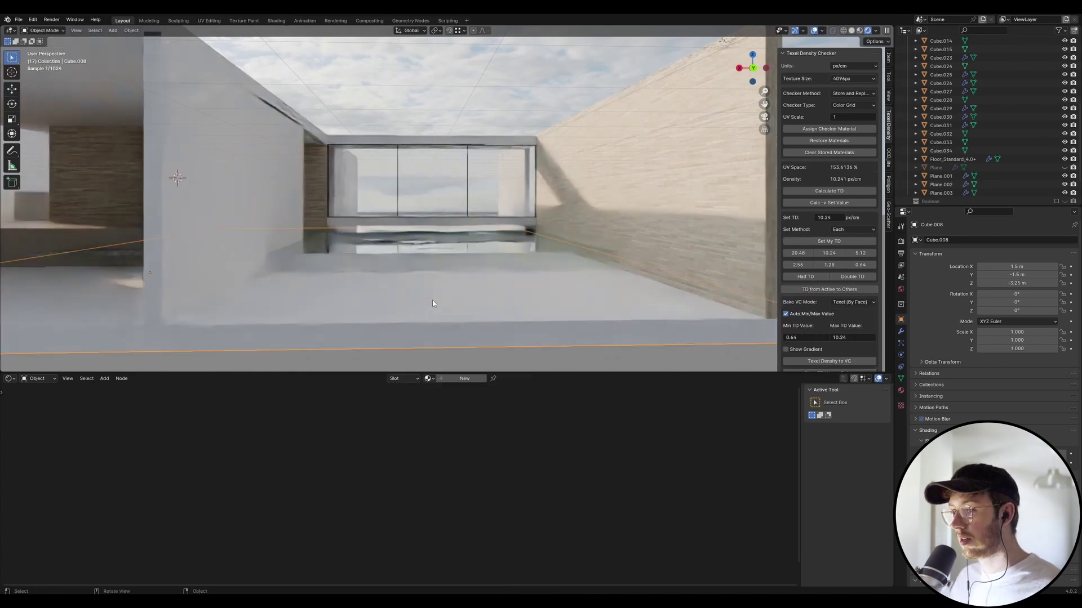
Apply all transforms to the floor slab and UV unwrap its faces.
key("ctrl+a")
left_click(426, 325)
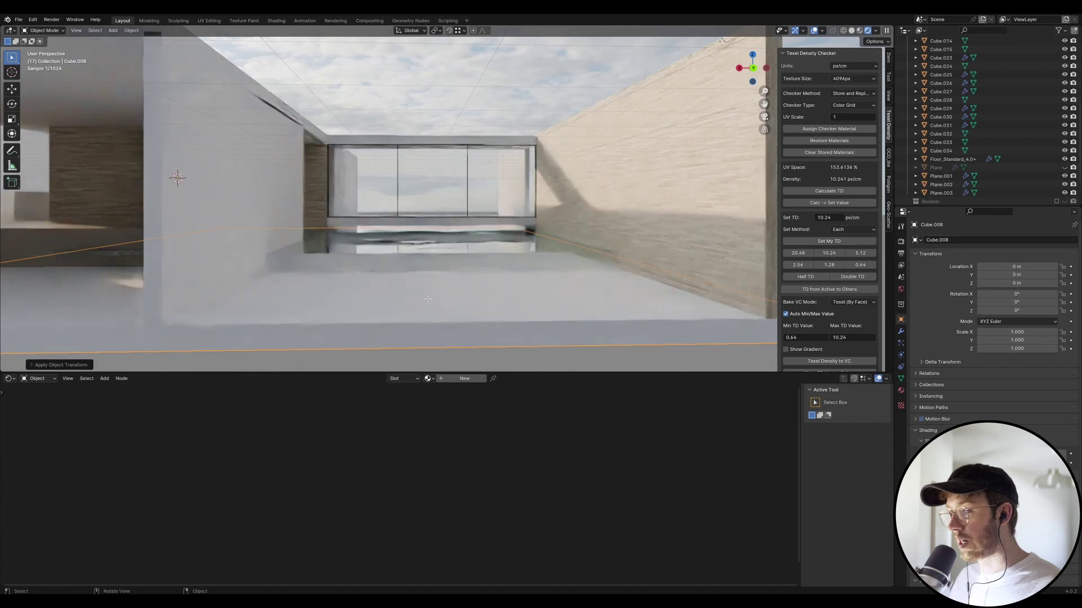
key("Tab")
key("ctrl+e")
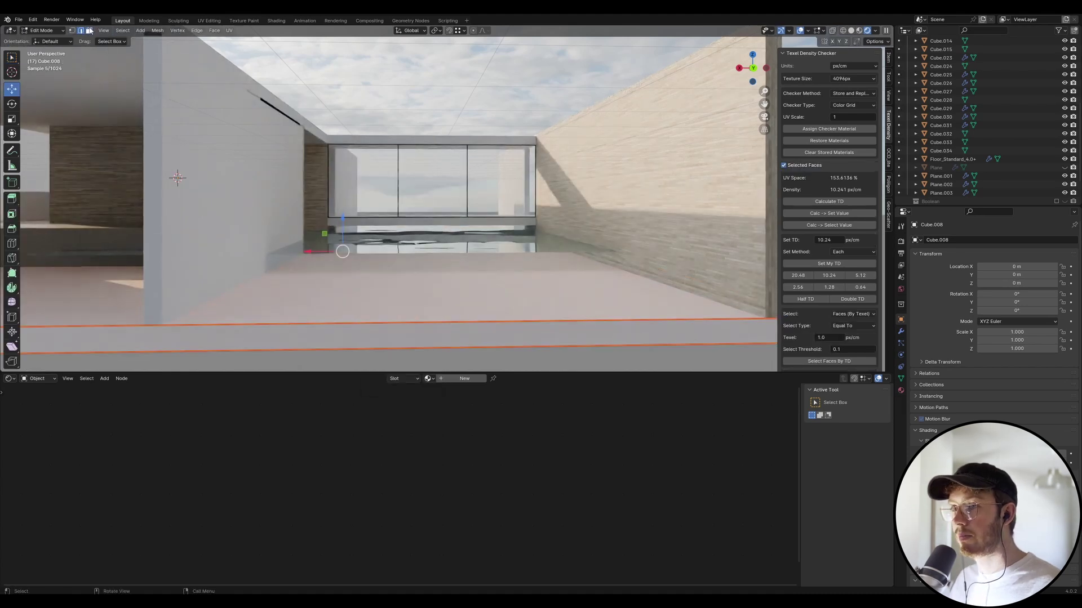
left_click(89, 31)
right_click(318, 254)
mouse_move(296, 319)
left_click(352, 320)
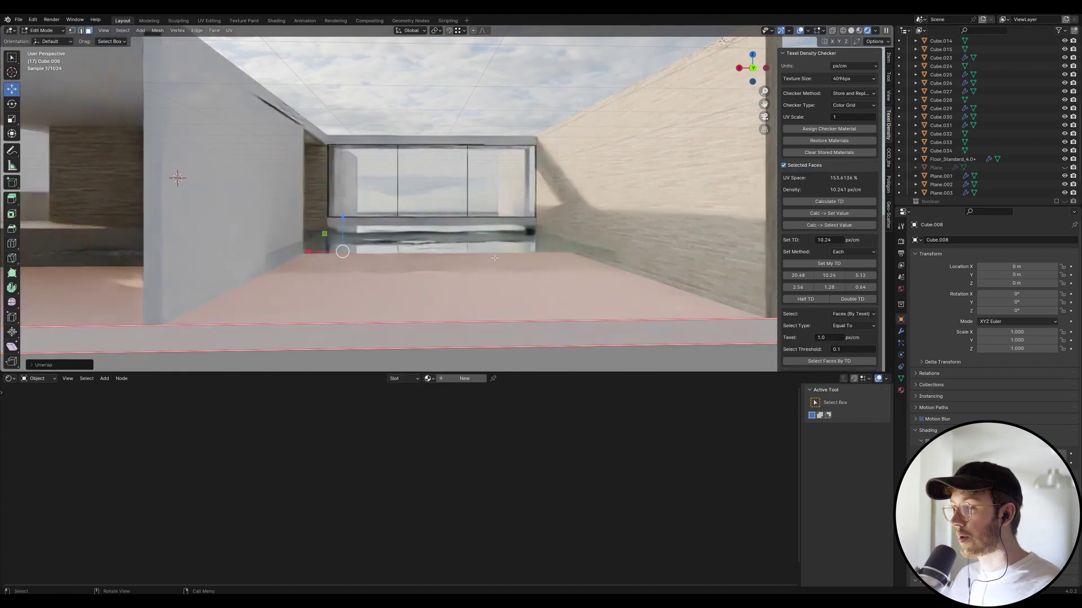
key("Tab")
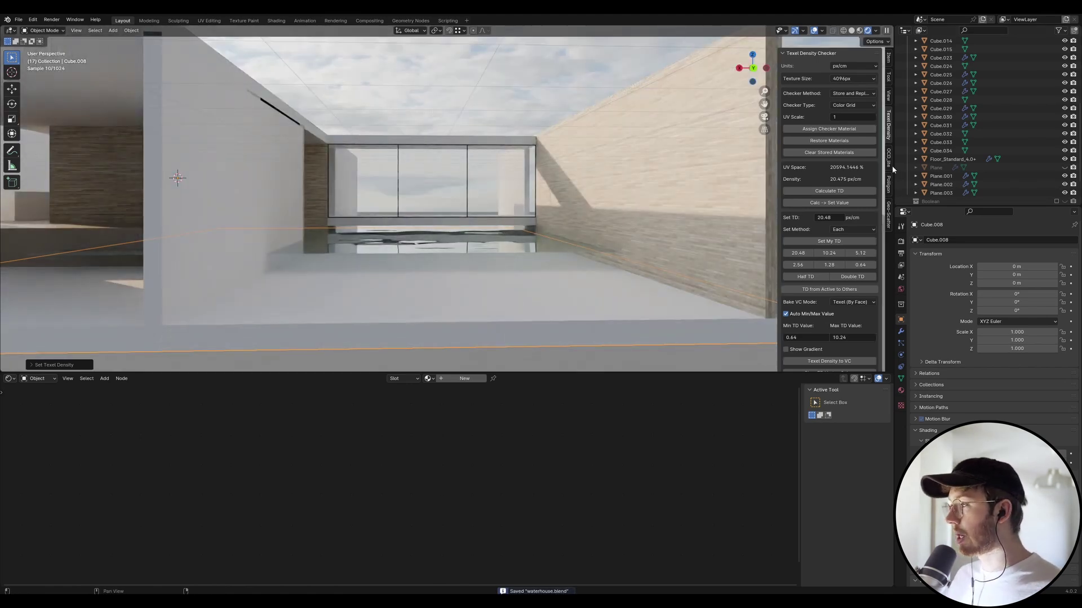
Open the Polligon asset browser and filter it to My Assets.
left_click(889, 184)
left_click(815, 140)
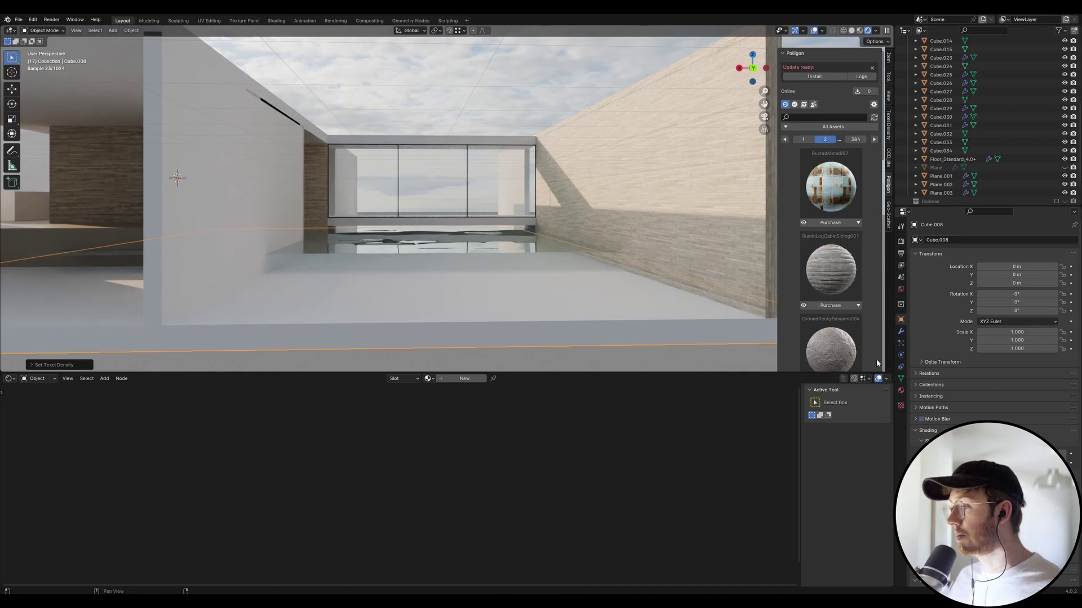
scroll(825, 321, "down", 10)
scroll(834, 352, "down", 8)
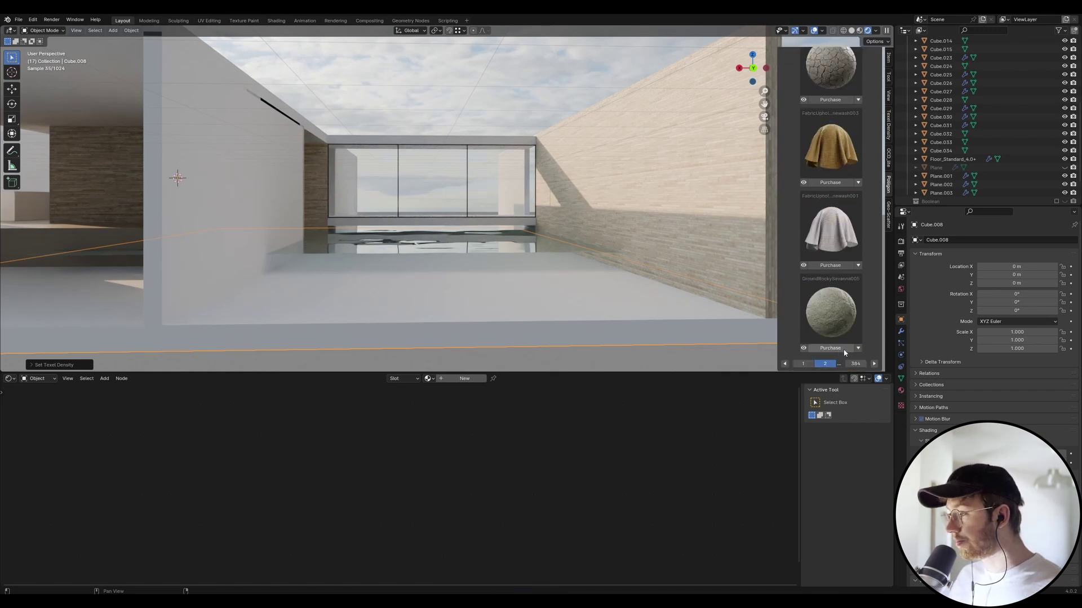
scroll(834, 275, "up", 6)
scroll(834, 276, "up", 10)
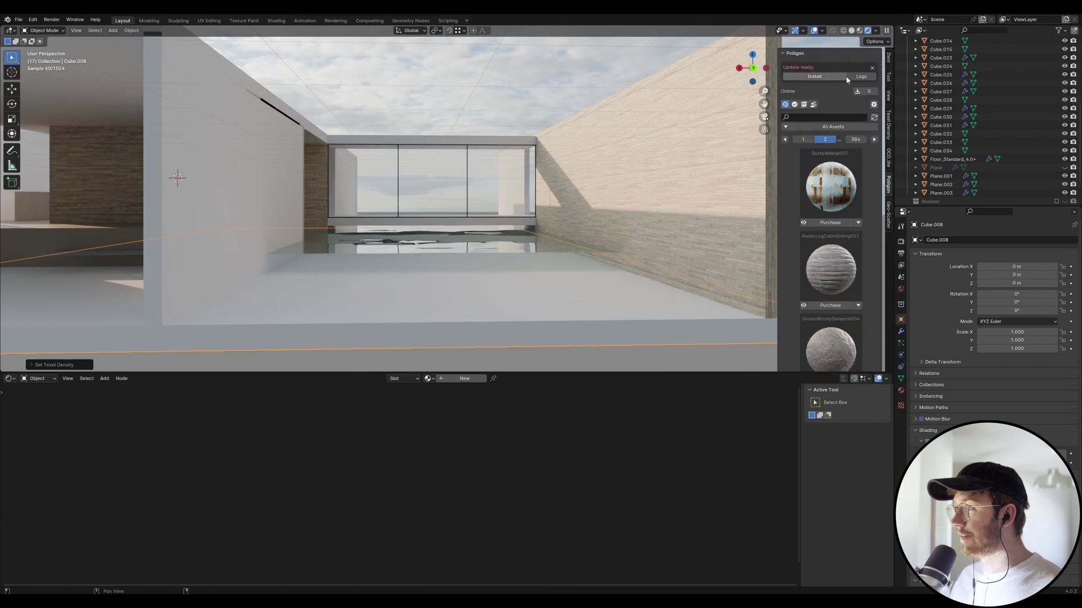
left_click(794, 105)
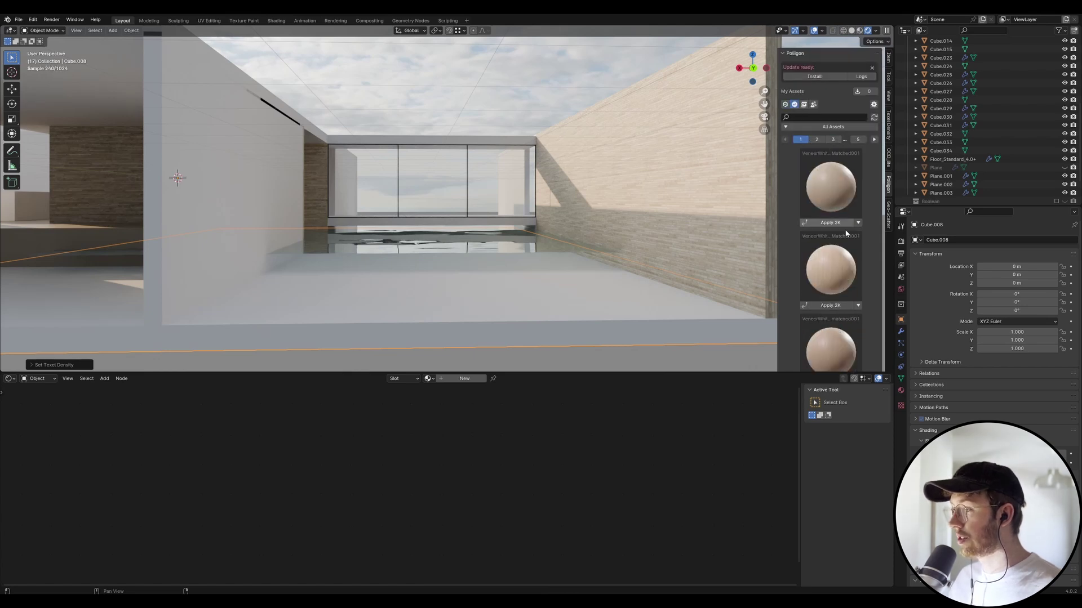
scroll(821, 281, "down", 10)
scroll(823, 318, "down", 5)
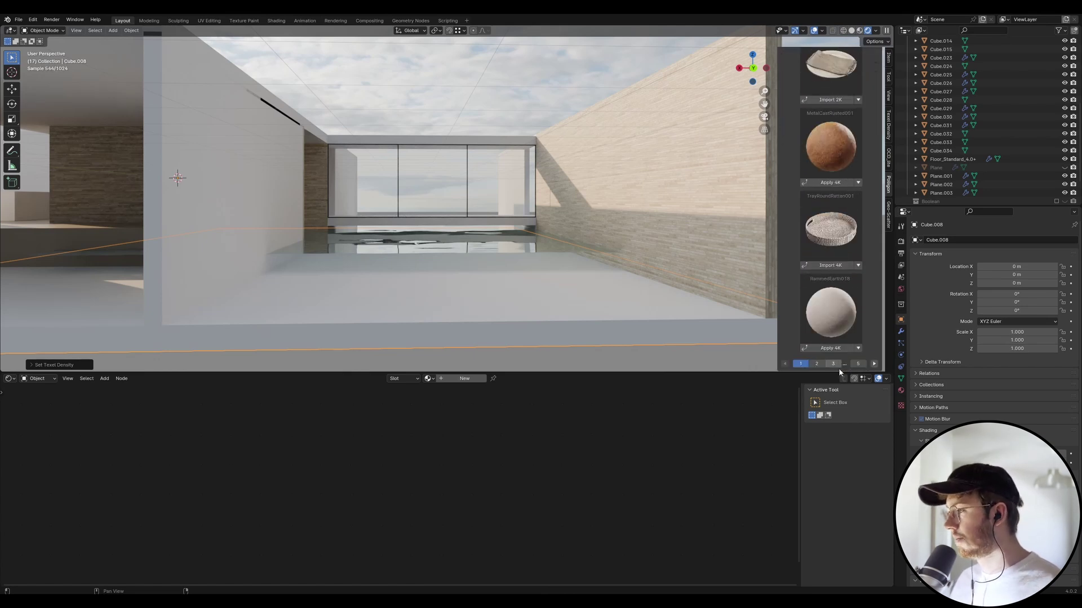
Page through to ConcretePolished001 and apply it at 3K to the floor slab.
left_click(817, 364)
scroll(814, 254, "down", 5)
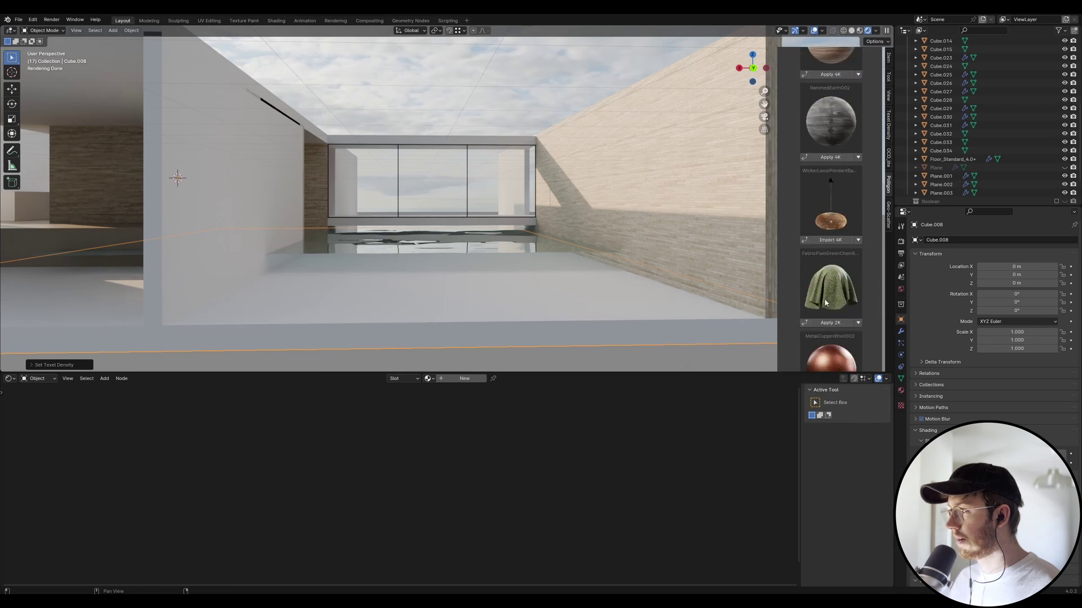
scroll(809, 240, "up", 5)
left_click(844, 141)
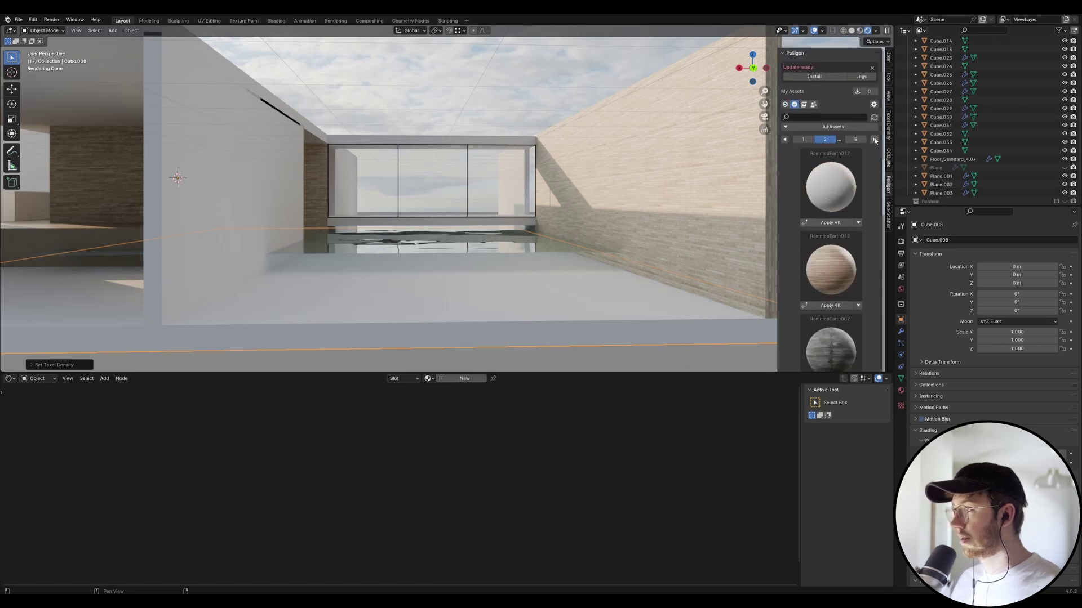
scroll(844, 211, "down", 3)
scroll(850, 231, "down", 8)
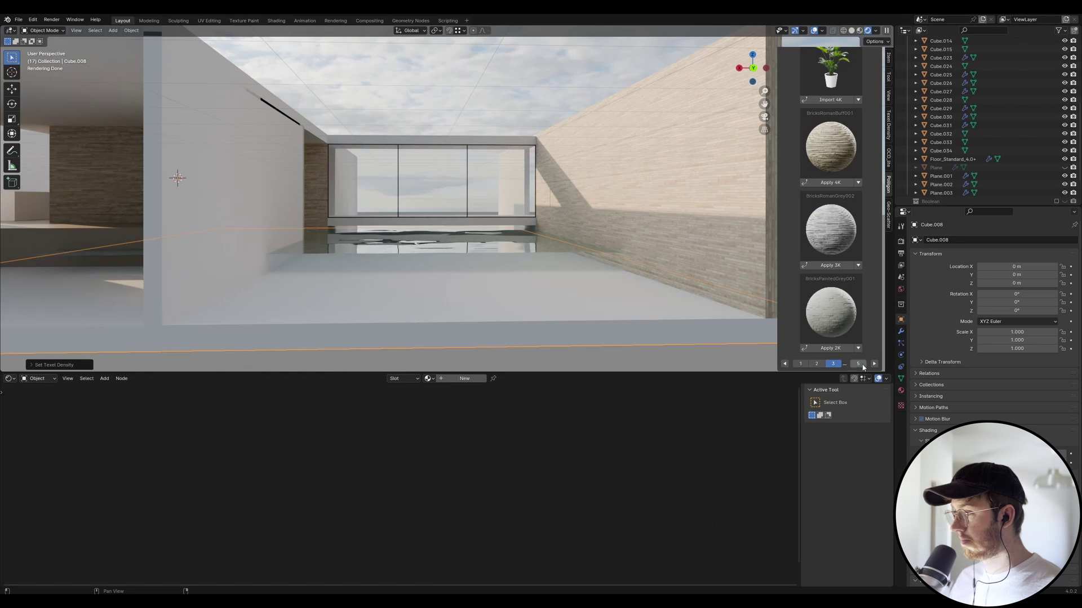
left_click(862, 365)
scroll(830, 224, "up", 6)
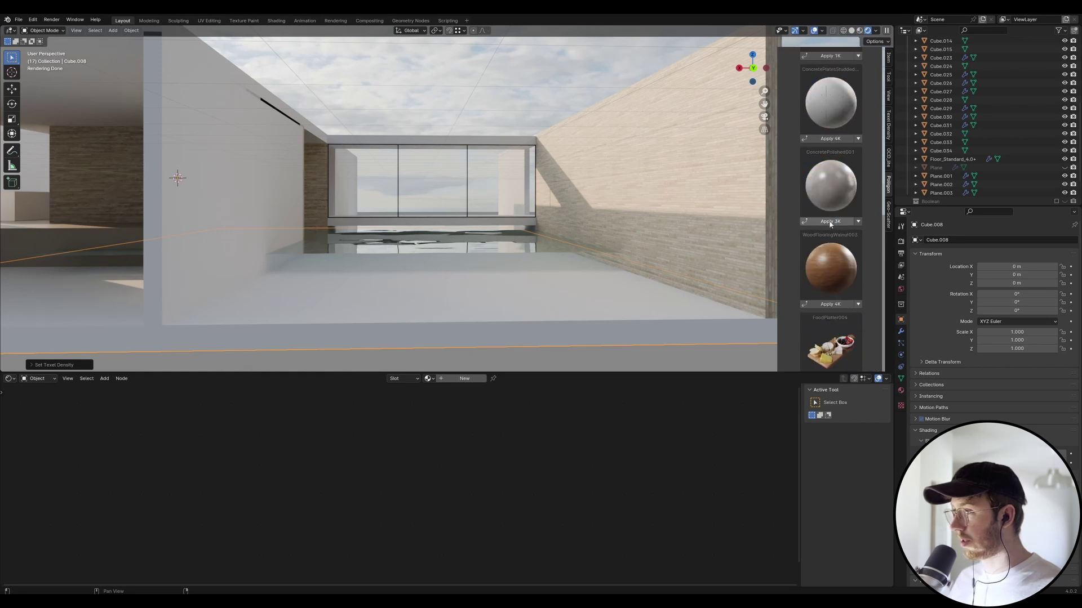
scroll(834, 225, "up", 4)
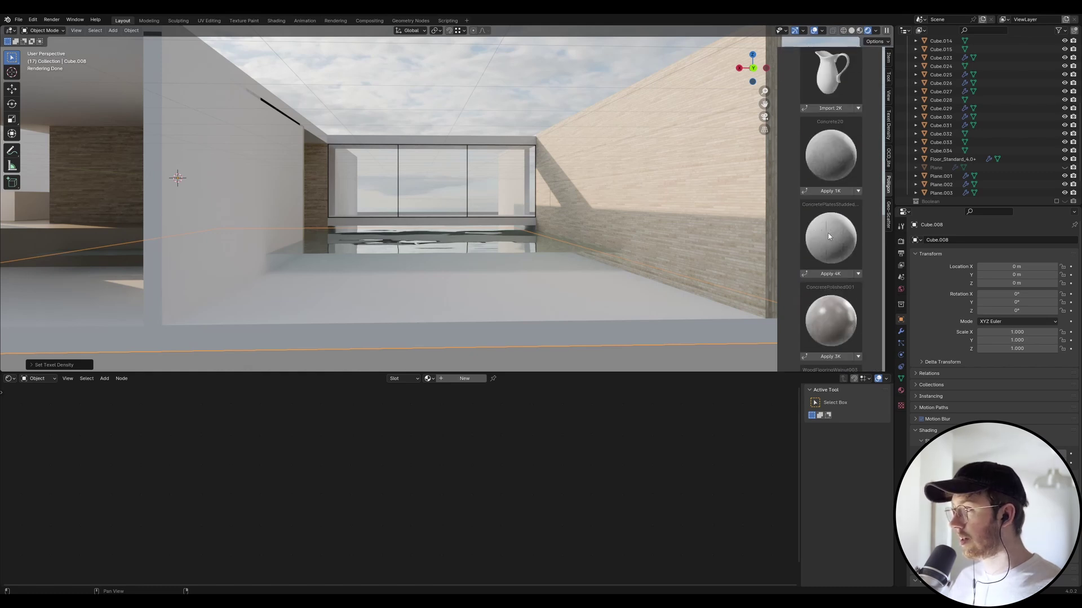
scroll(828, 237, "down", 2)
left_click(834, 275)
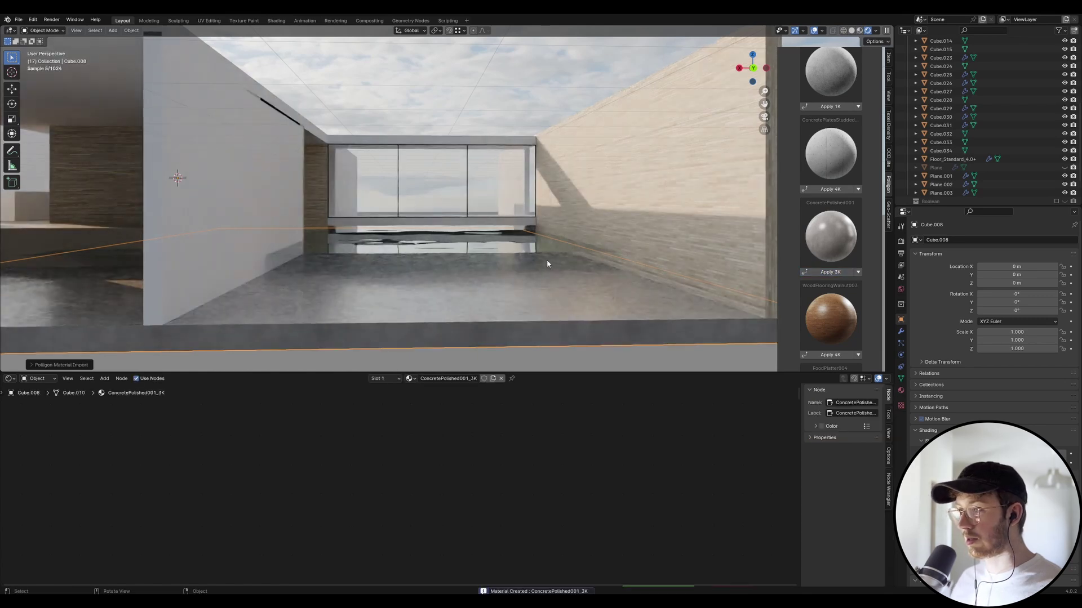
Save, view through the camera, then orbit close to inspect the concrete floor meeting the wall.
key("ctrl+s")
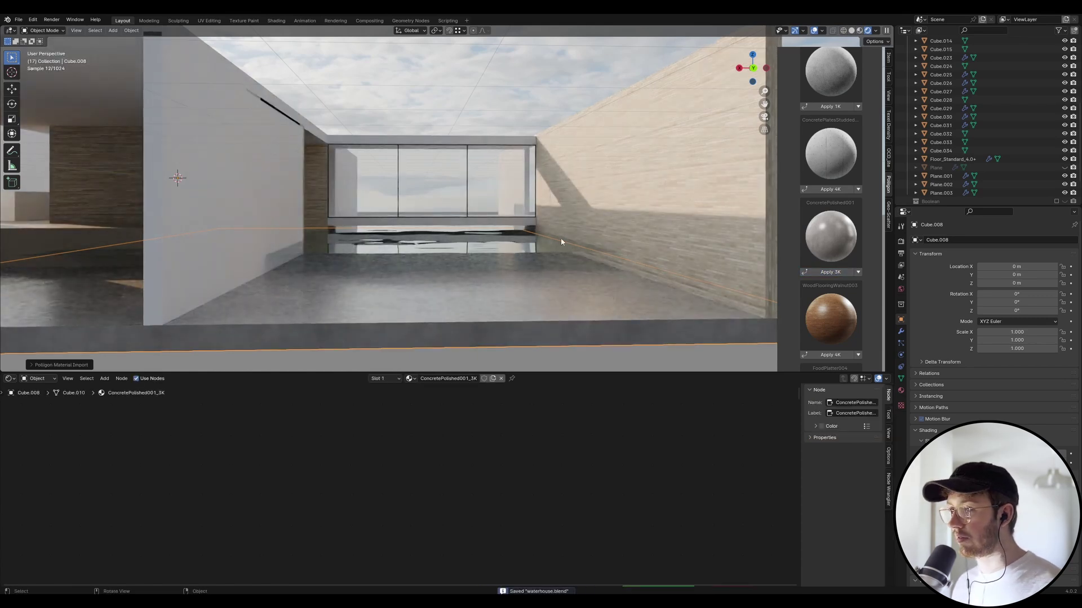
key("KP_0")
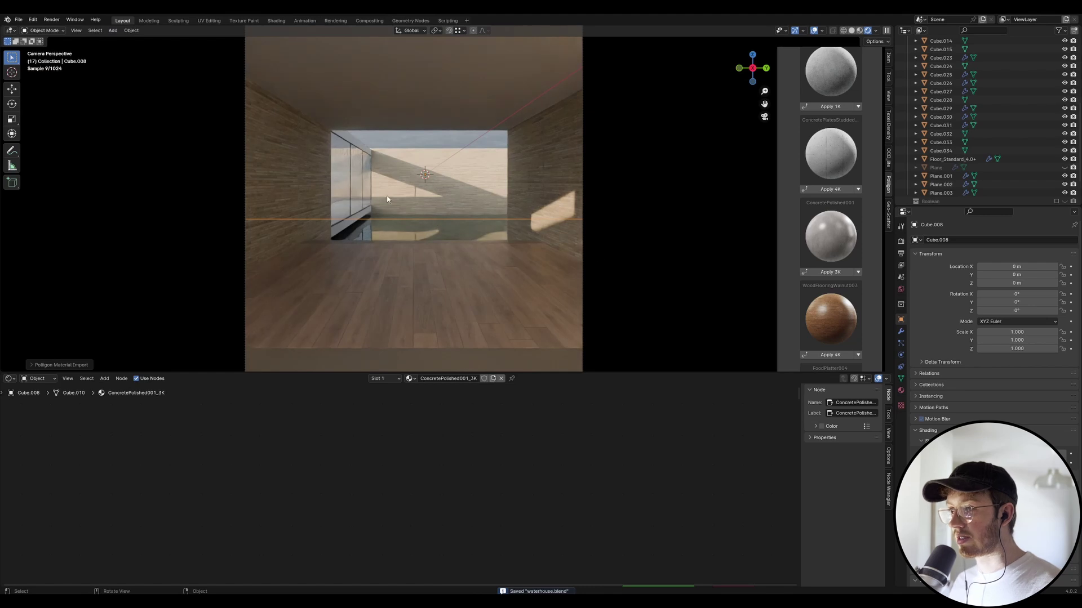
scroll(387, 199, "up", 3)
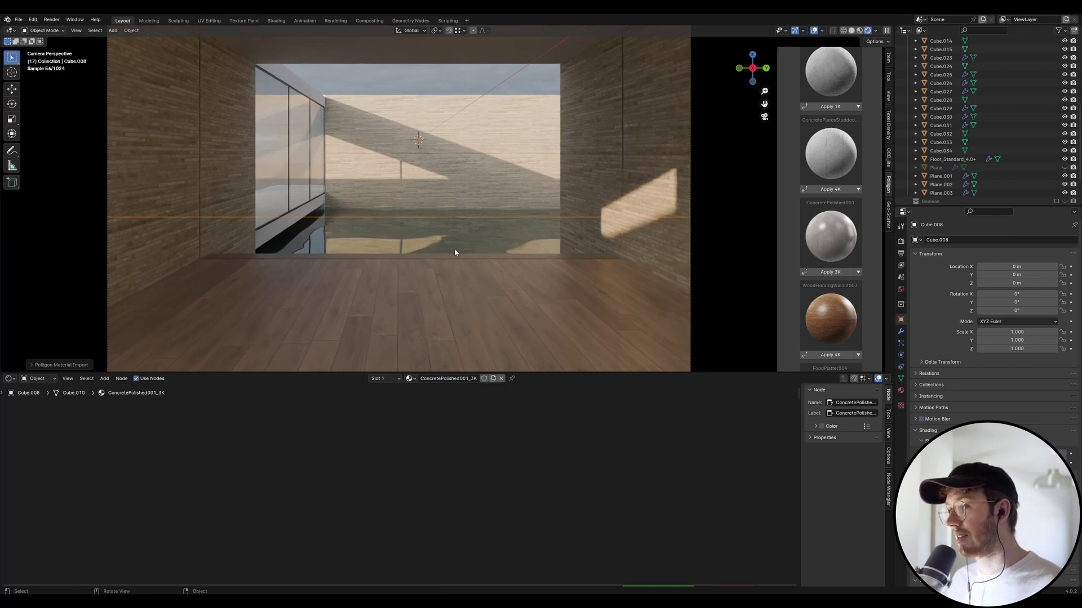
mouse_move(503, 204)
middle_mouse_down()
mouse_move(508, 299)
mouse_move(500, 189)
middle_mouse_up()
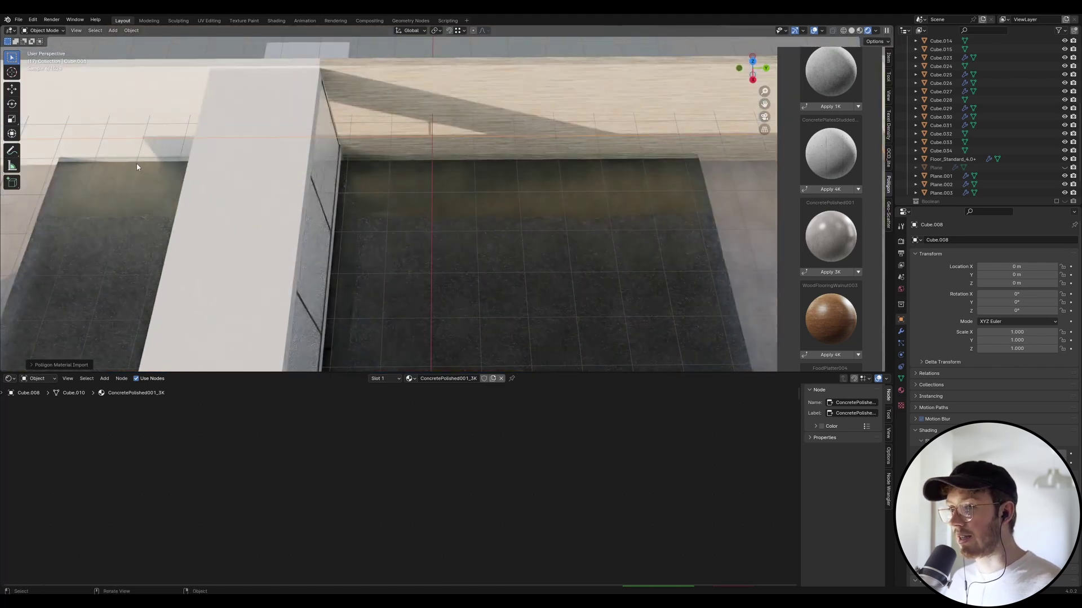
scroll(651, 189, "up", 8)
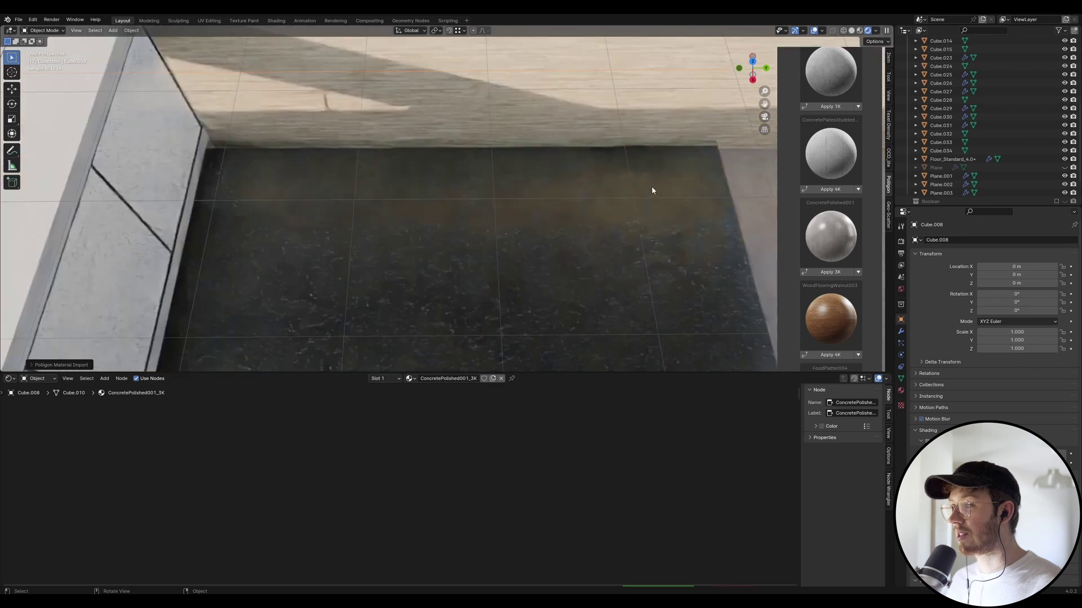
middle_click_drag(565, 174, 607, 337)
middle_click_drag(607, 266, 609, 261)
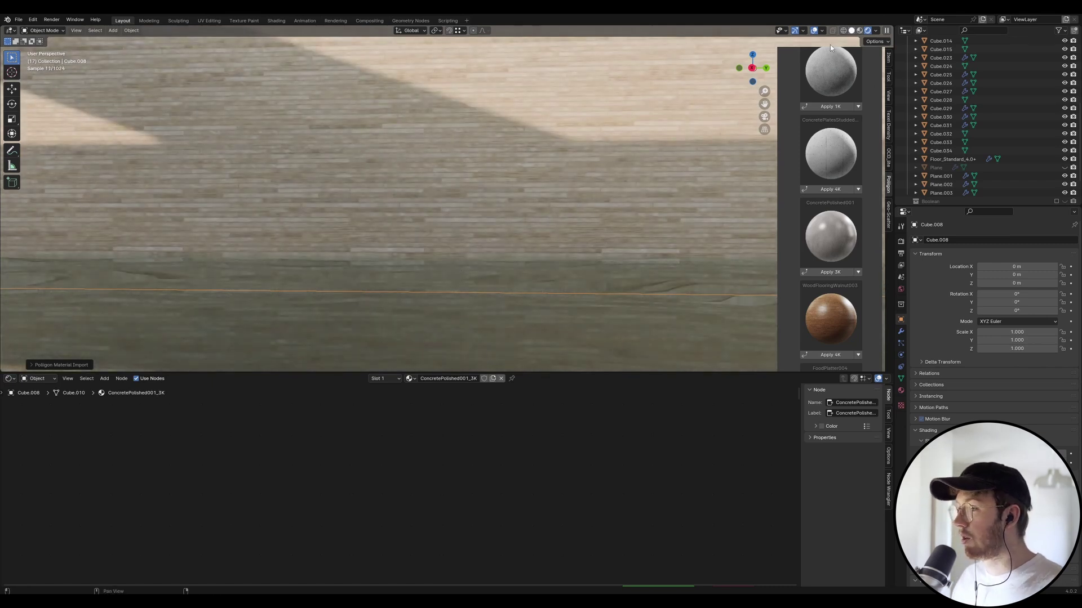
Switch the viewport to Solid shading, save, and orbit to another corner of the room.
left_click(851, 30)
mouse_move(566, 219)
middle_mouse_down()
mouse_move(506, 231)
mouse_move(545, 237)
middle_mouse_up()
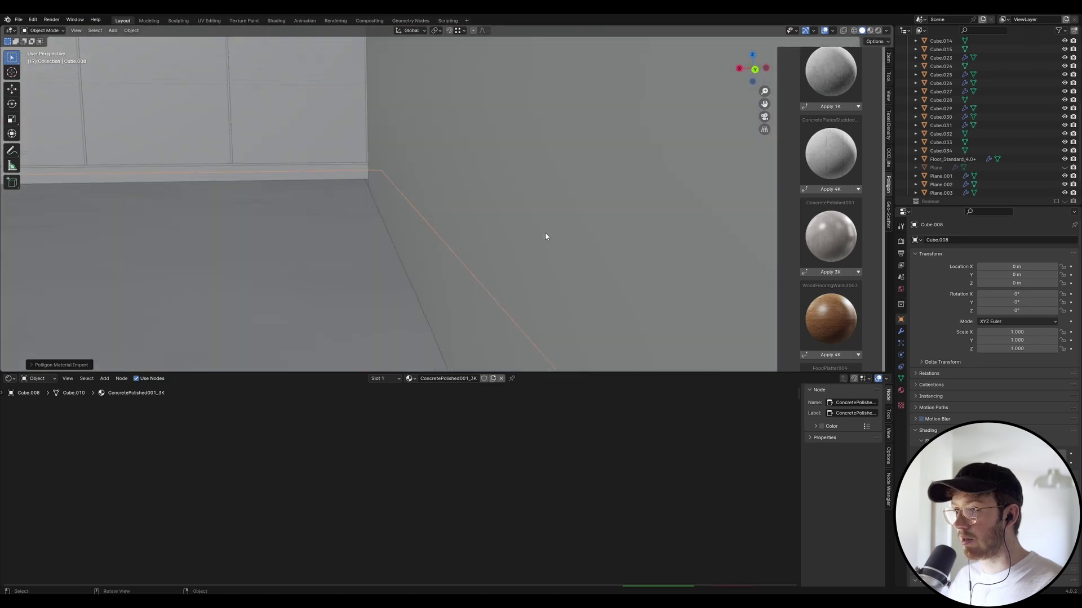
scroll(389, 200, "down", 3)
key("ctrl+s")
scroll(466, 208, "down", 5)
scroll(454, 244, "up", 3)
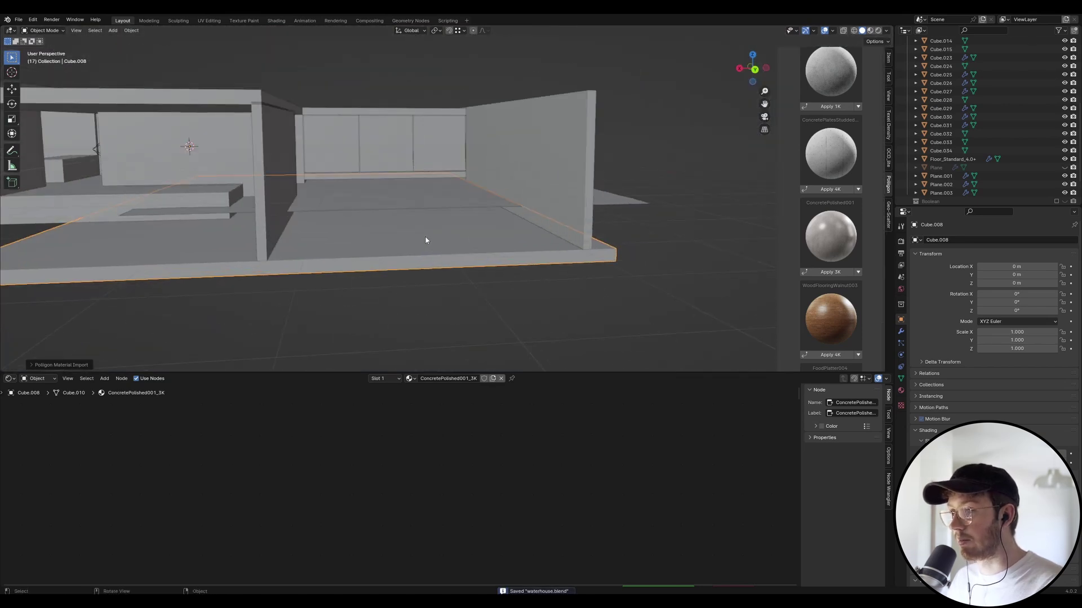
scroll(394, 226, "down", 3)
Add a new cube and place it on the floor by the wall.
key("shift+a")
key("Escape")
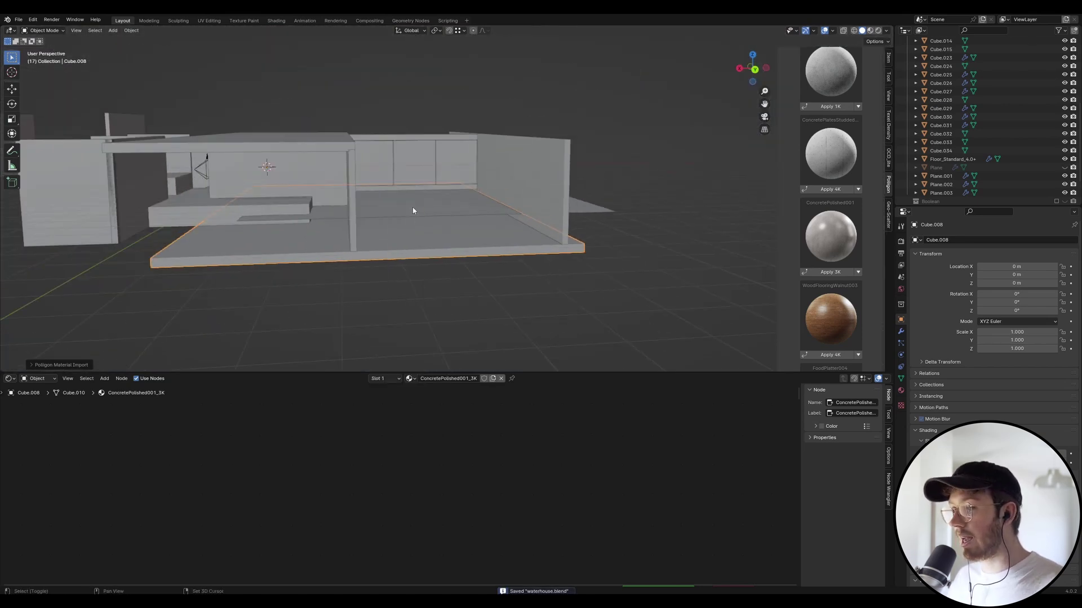
key("shift+a")
mouse_move(408, 215)
left_click(451, 224)
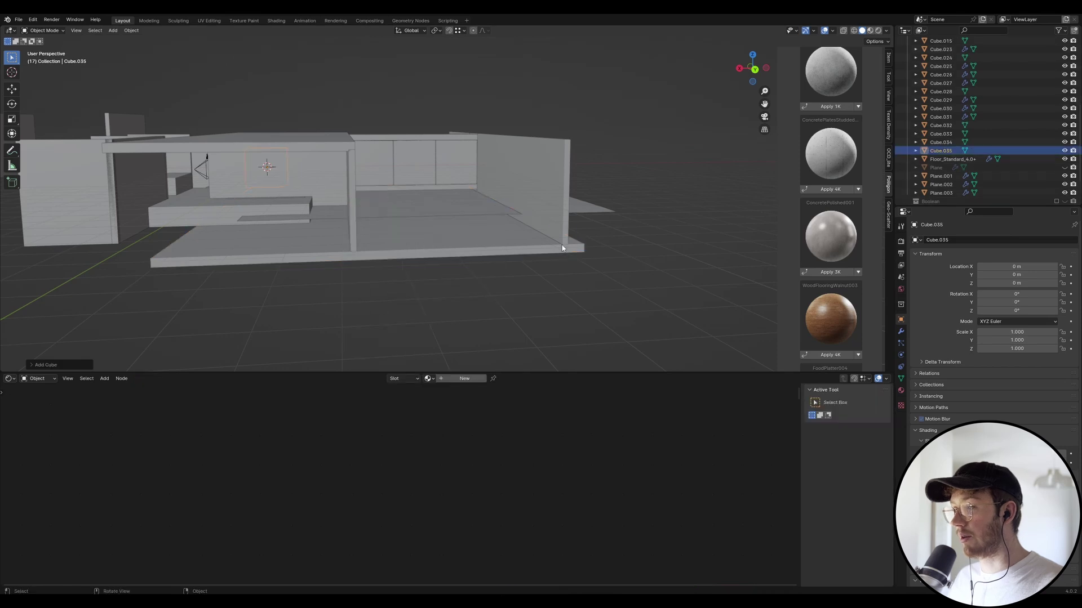
key("g")
left_click(568, 230)
Lower the cube's top face along Z in Edit Mode to make a low box.
key("Tab")
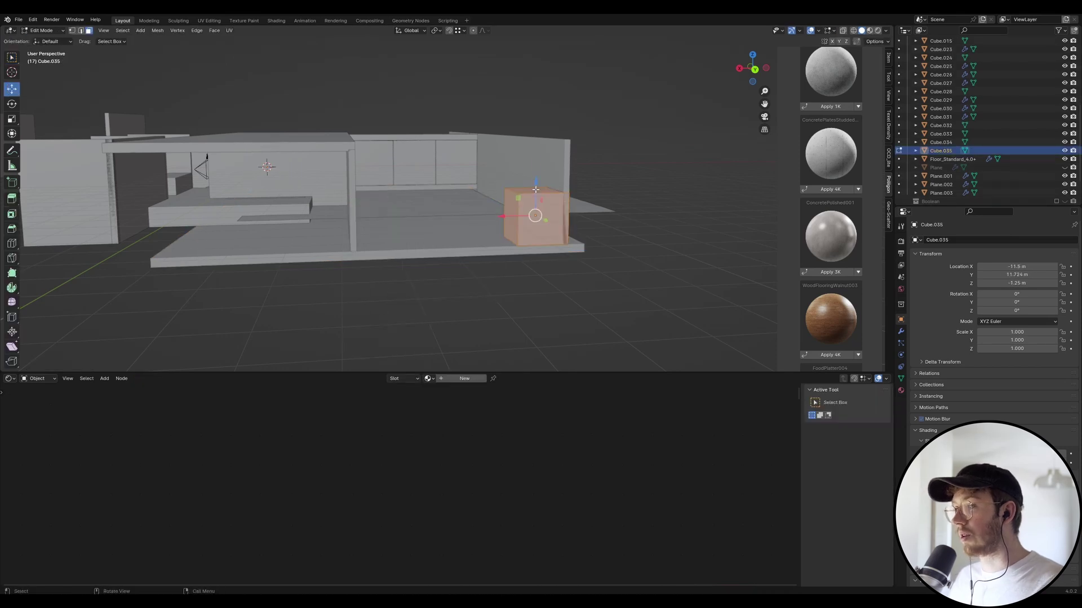
left_click(530, 191)
key("g")
key("z")
left_click(553, 214)
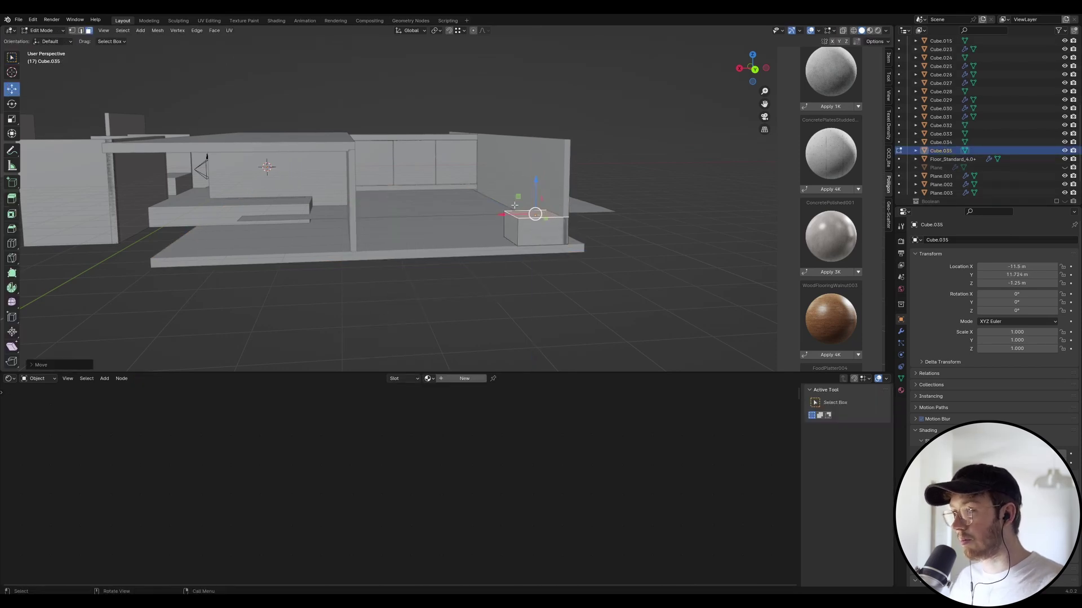
scroll(530, 213, "up", 10)
middle_click_drag(611, 231, 543, 214)
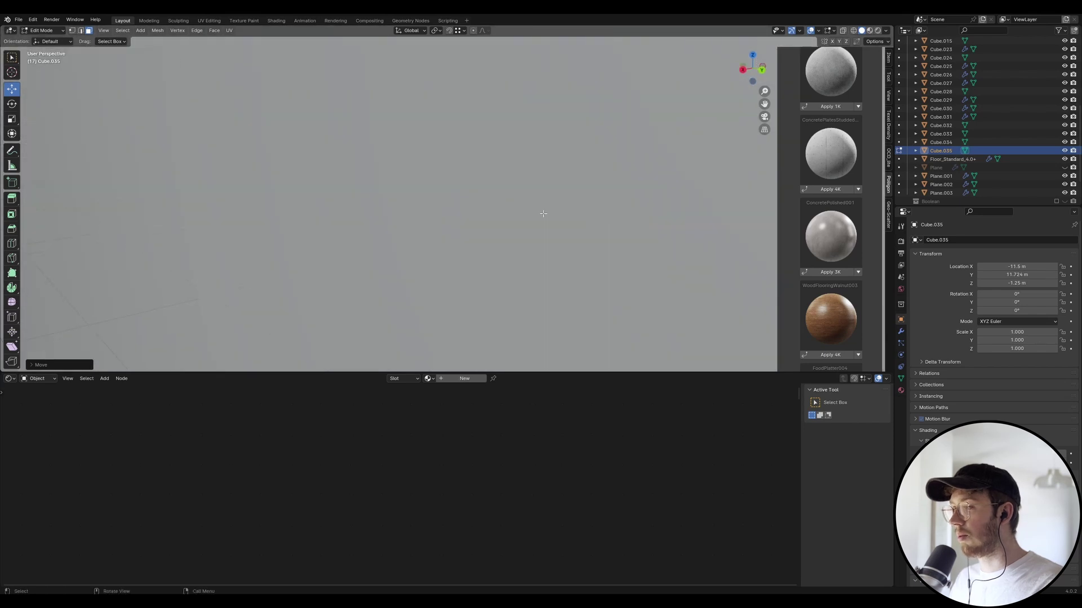
scroll(554, 210, "down", 12)
scroll(494, 209, "up", 4)
right_click(473, 207)
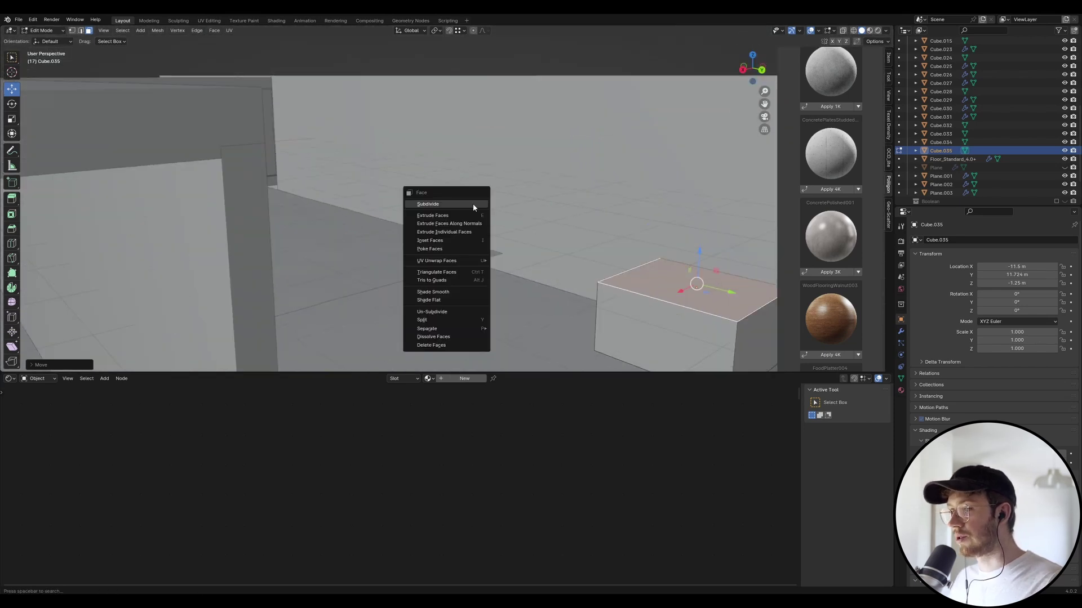
key("Escape")
middle_click_drag(525, 223, 519, 223)
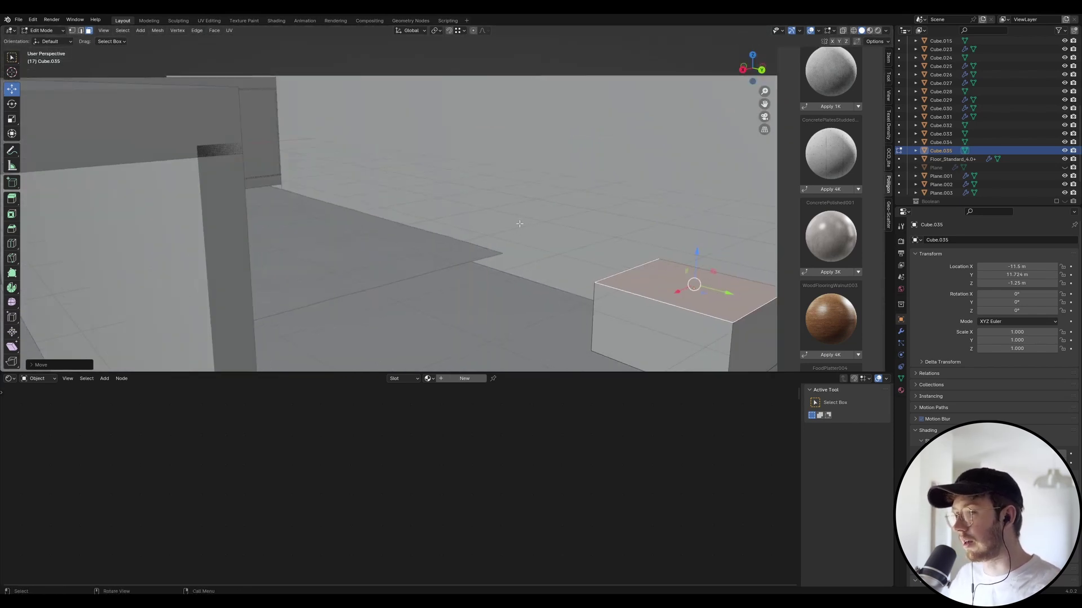
key("g")
key("z")
left_click(345, 233)
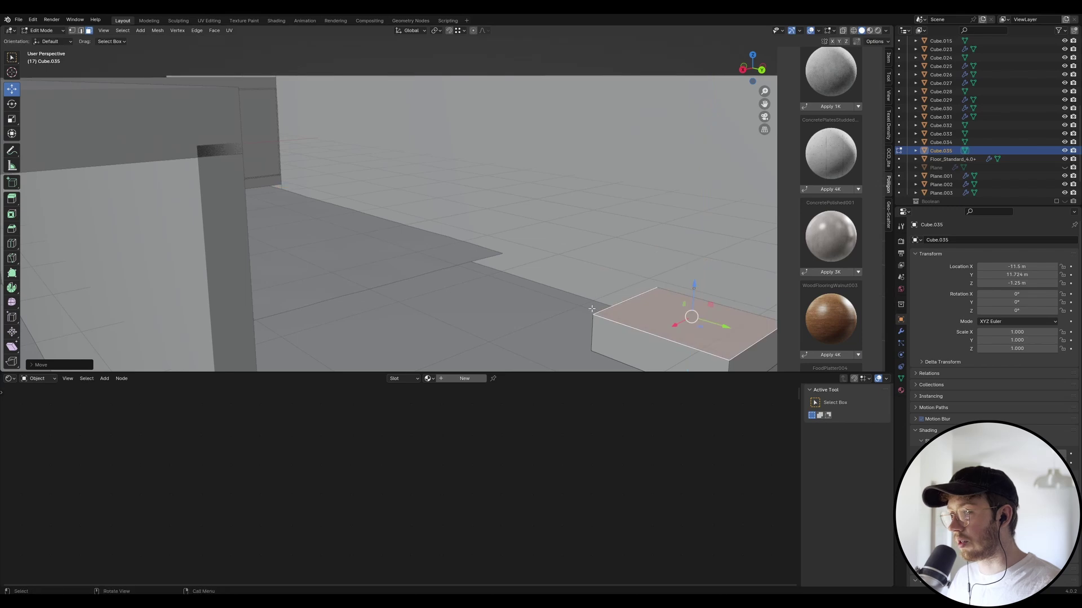
Stretch the box's end face along Y so the block runs along the wall.
scroll(605, 286, "up", 4)
mouse_move(605, 286)
middle_mouse_down()
mouse_move(742, 287)
mouse_move(657, 303)
mouse_move(614, 298)
middle_mouse_up()
left_click(741, 288)
scroll(614, 297, "down", 6)
key("g")
key("y")
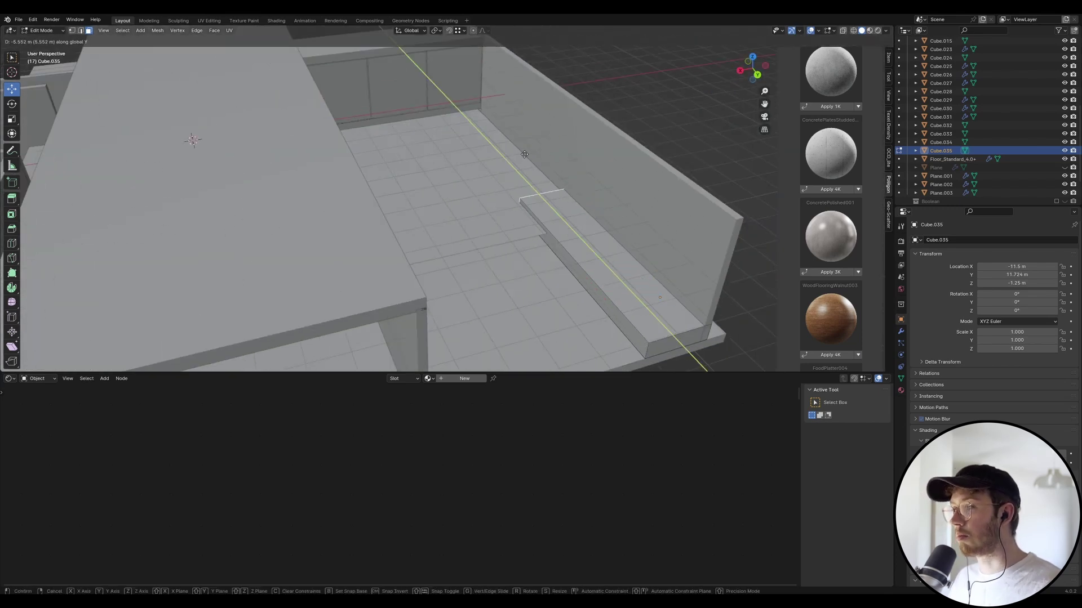
left_click(363, 100)
Move the strip's broad side face along X to thin it toward the wall.
scroll(467, 105, "up", 6)
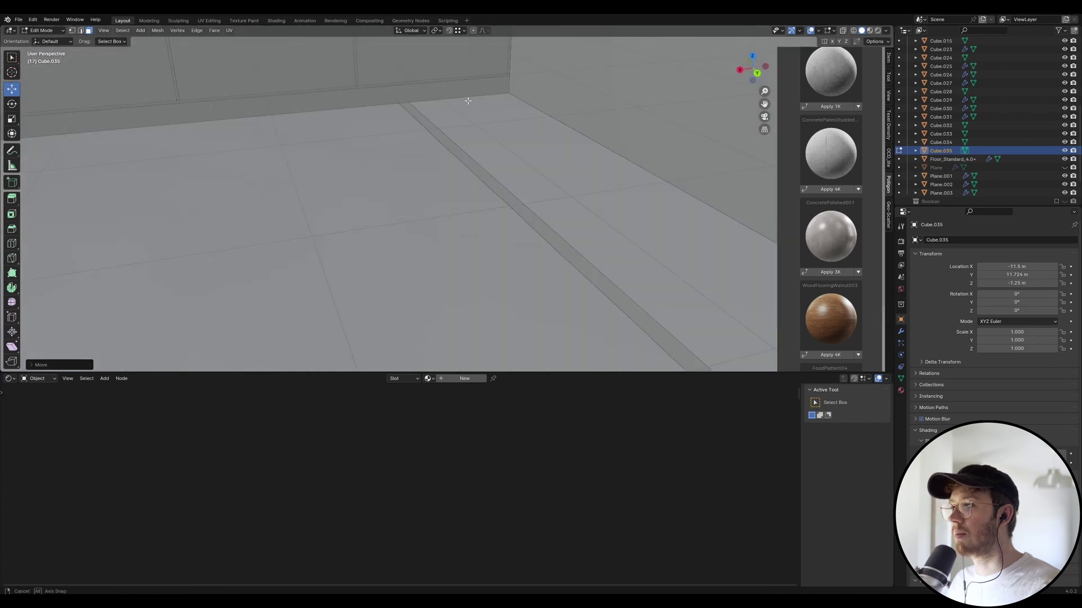
middle_click_drag(468, 104, 460, 85)
middle_click_drag(466, 141, 380, 157)
left_click(379, 157)
key("g")
key("x")
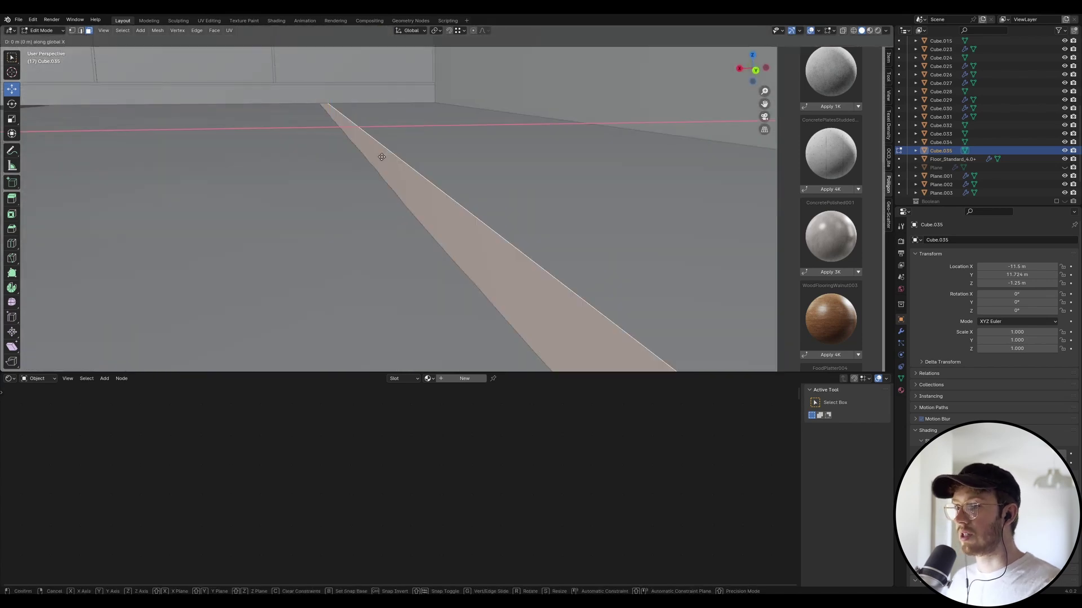
left_click(580, 146)
Adjust the strip's top face height along Z and check it from a low view along the floor.
middle_click_drag(451, 120, 459, 104)
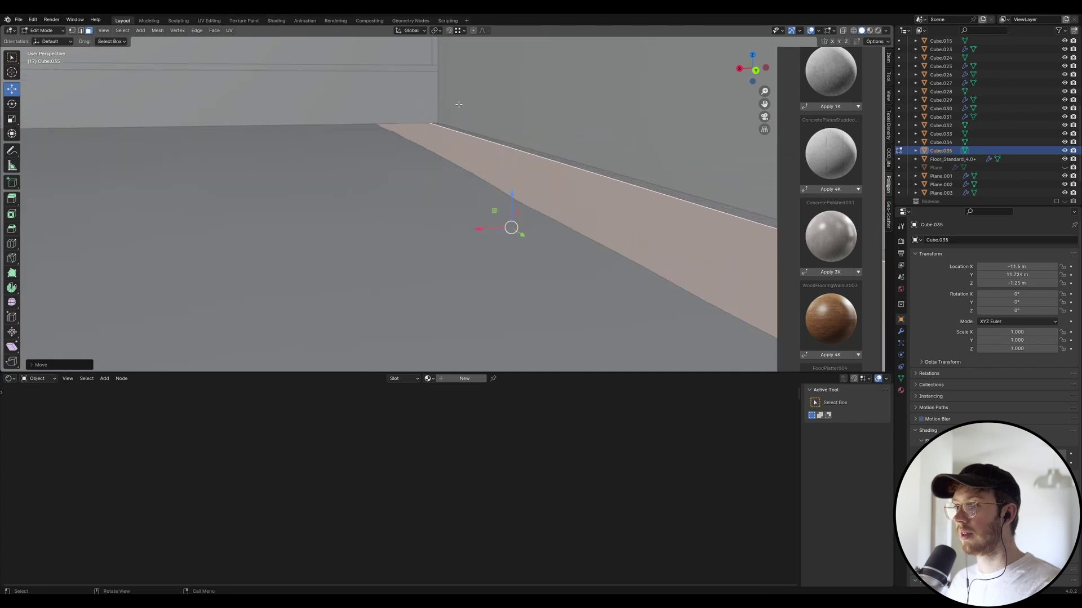
left_click(458, 130)
key("g")
key("z")
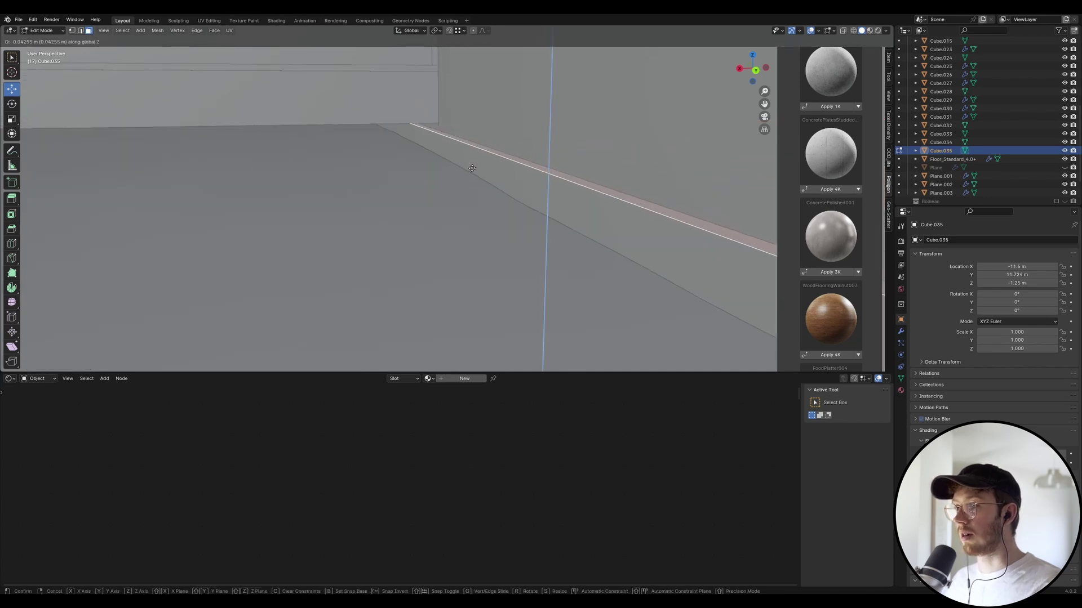
left_click(503, 47)
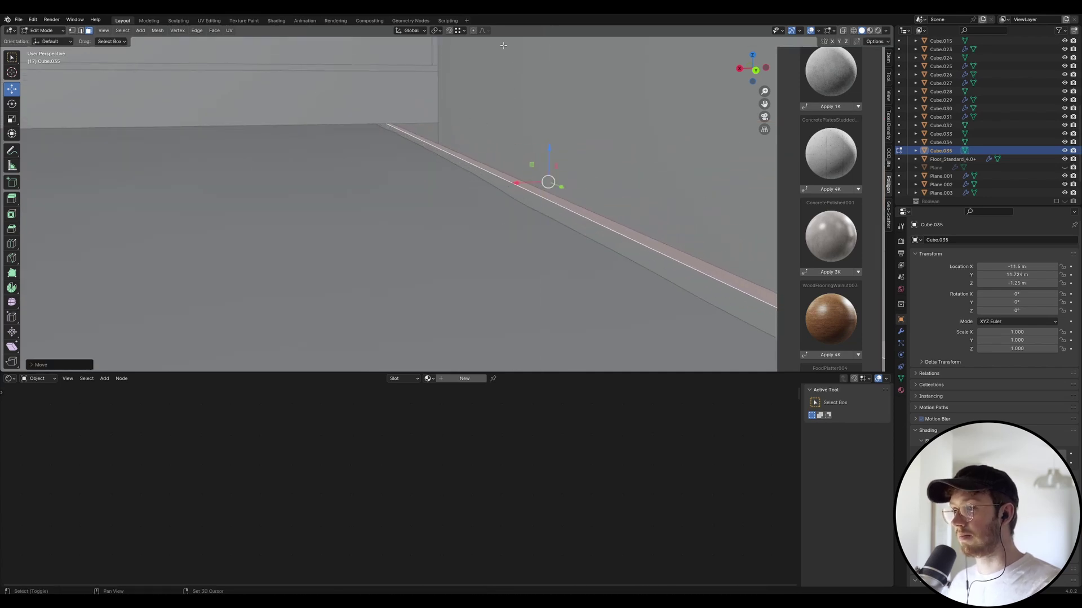
middle_click_drag(447, 130, 443, 143)
scroll(444, 143, "down", 6)
scroll(593, 202, "up", 3)
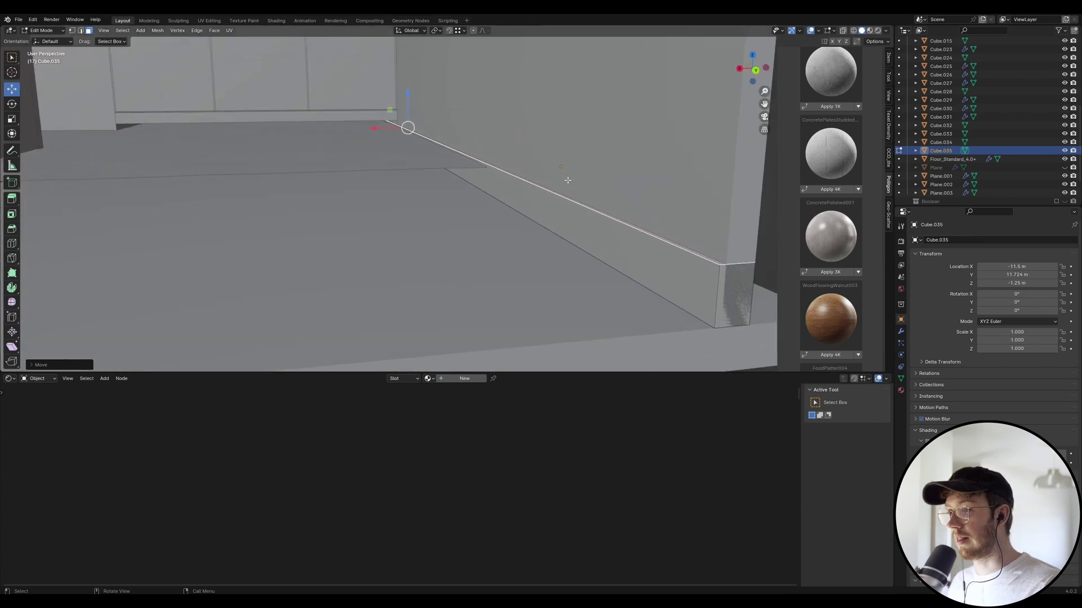
middle_click_drag(567, 180, 516, 169)
scroll(506, 218, "up", 4)
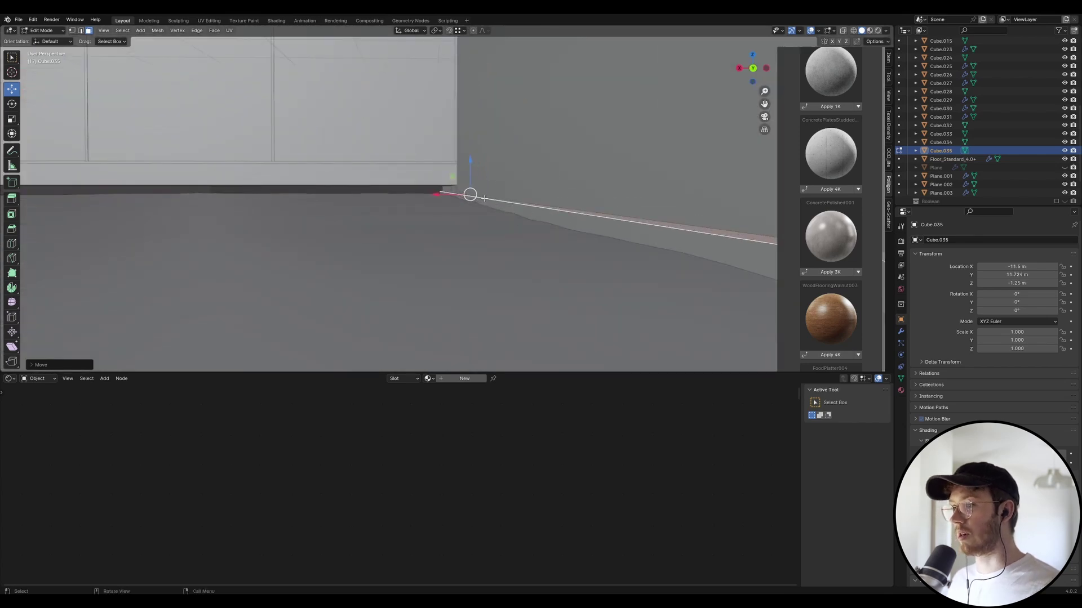
scroll(507, 221, "down", 8)
scroll(557, 232, "up", 5)
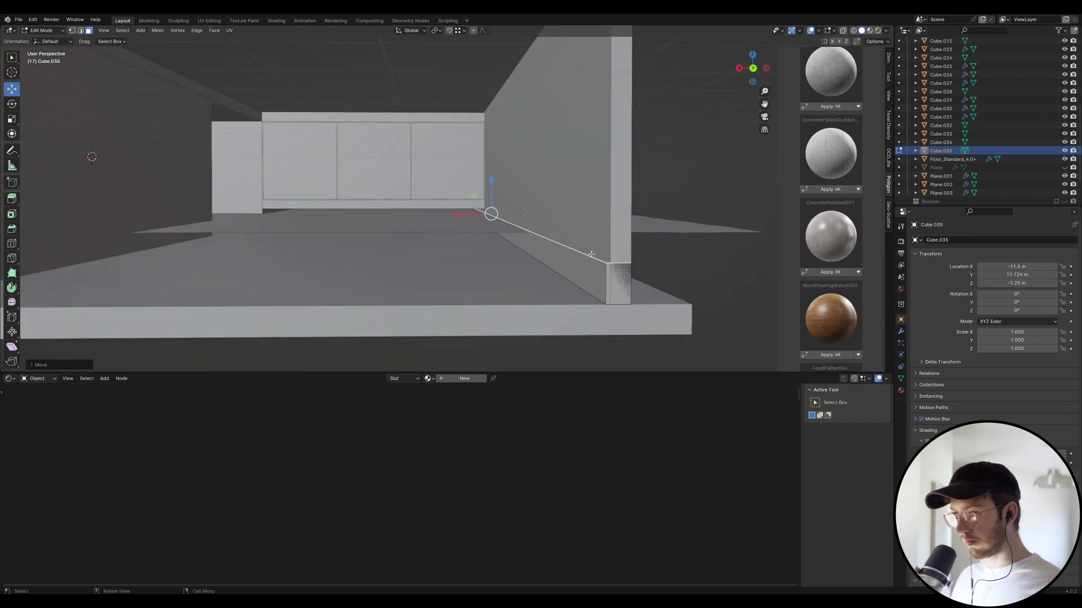
Select all of the strip's faces and clear its seams.
key("Tab")
key("shift+a")
key("Escape")
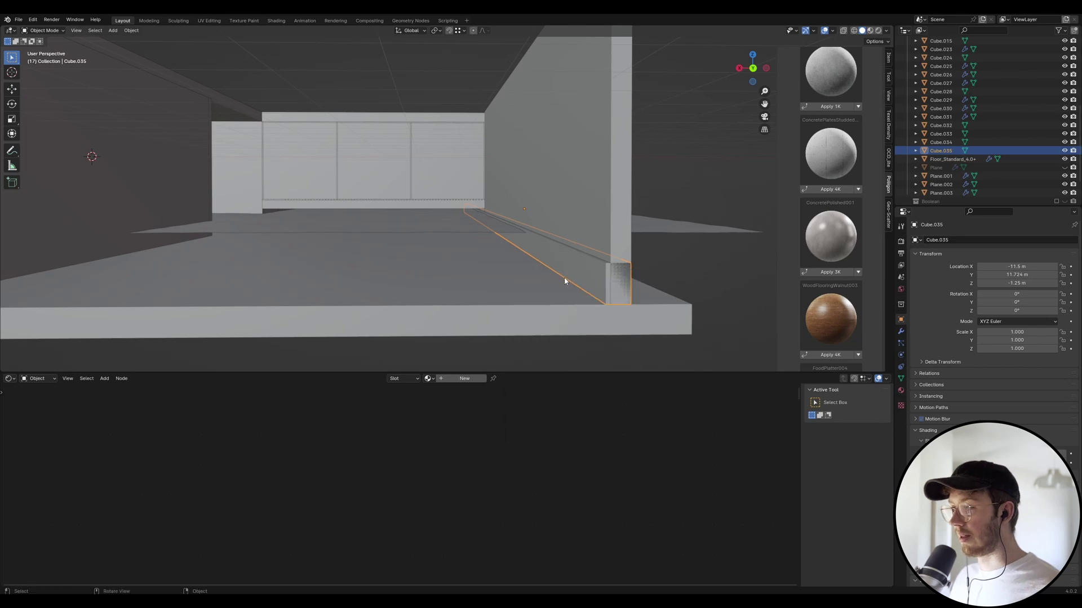
key("Tab")
key("a")
right_click(564, 277)
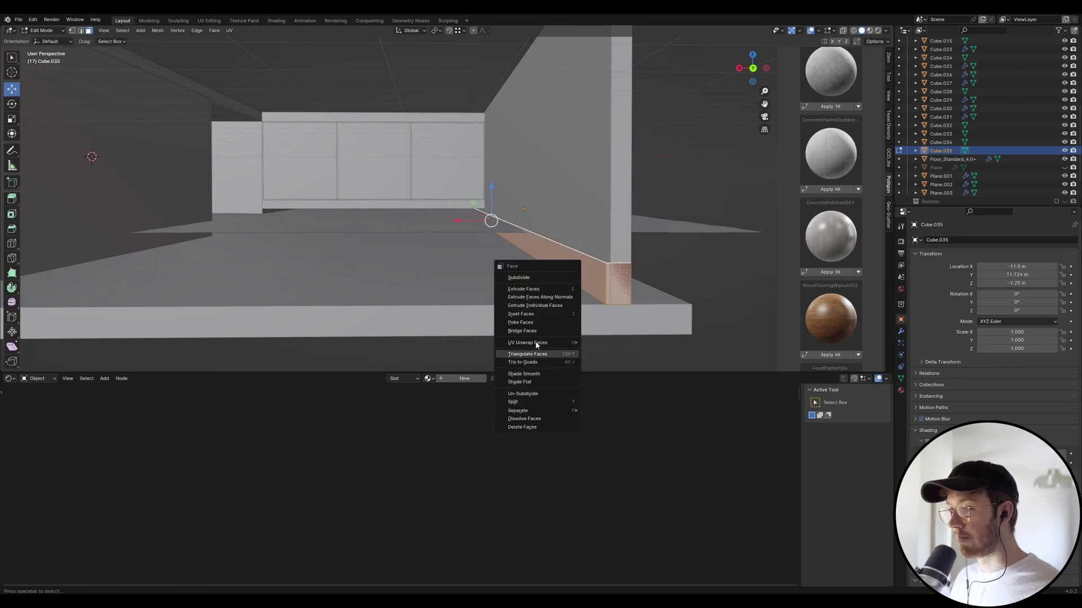
mouse_move(571, 344)
left_click(618, 438)
key("Tab")
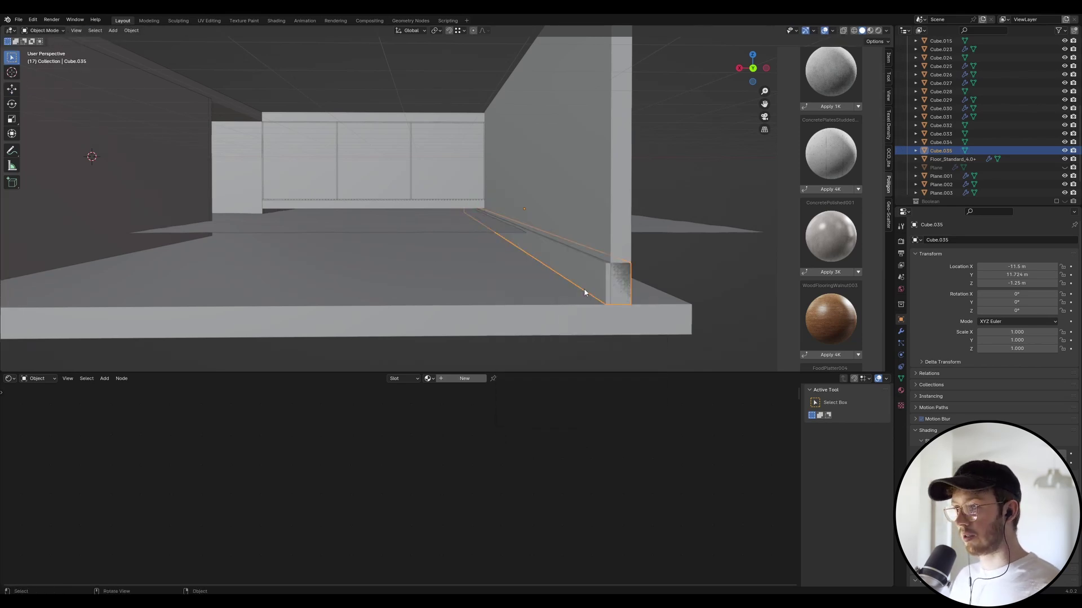
Apply the strip's transforms, UV unwrap it and set its texel density to 20.48 px/cm.
key("Tab")
key("Tab")
key("ctrl+a")
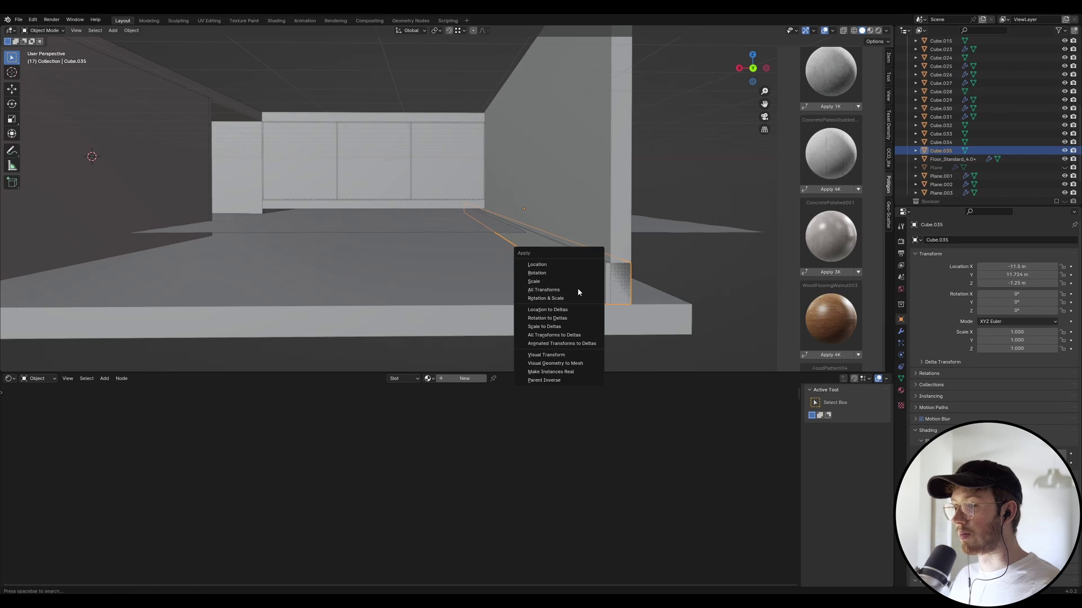
left_click(571, 289)
key("Tab")
right_click(570, 282)
mouse_move(579, 285)
left_click(614, 285)
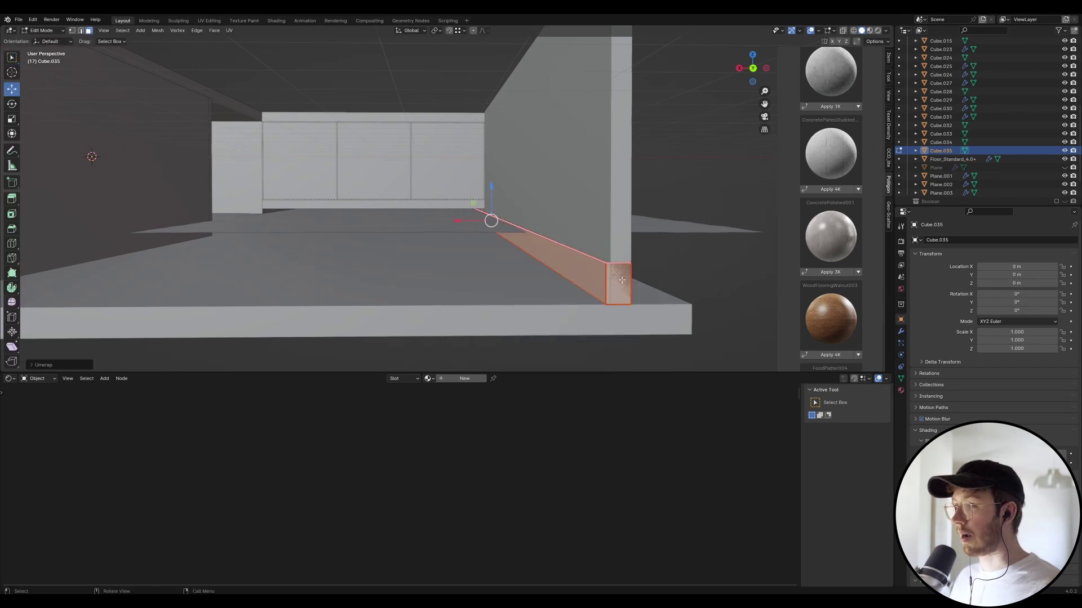
left_click(889, 125)
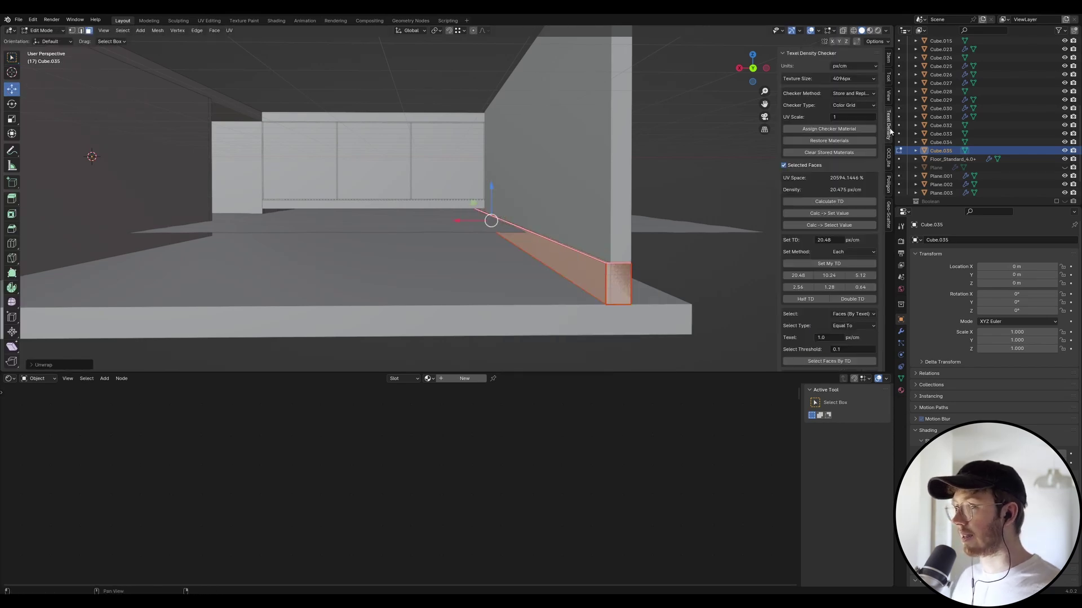
left_click(829, 263)
Assign ConcretePolished001_3K to the strip, save, and orbit to see the whole pool layout.
key("Tab")
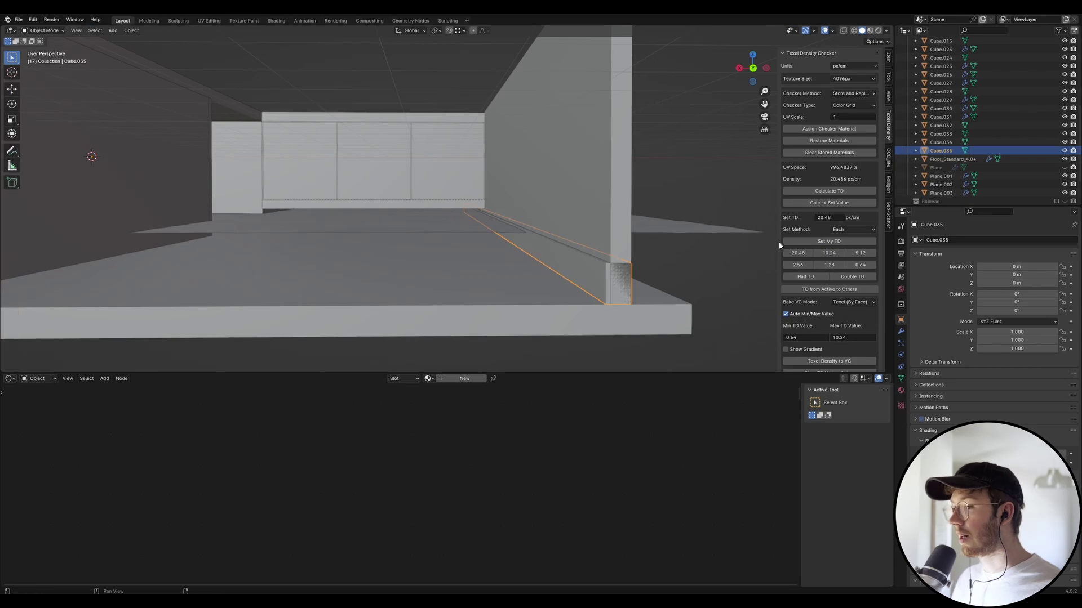
left_click(430, 378)
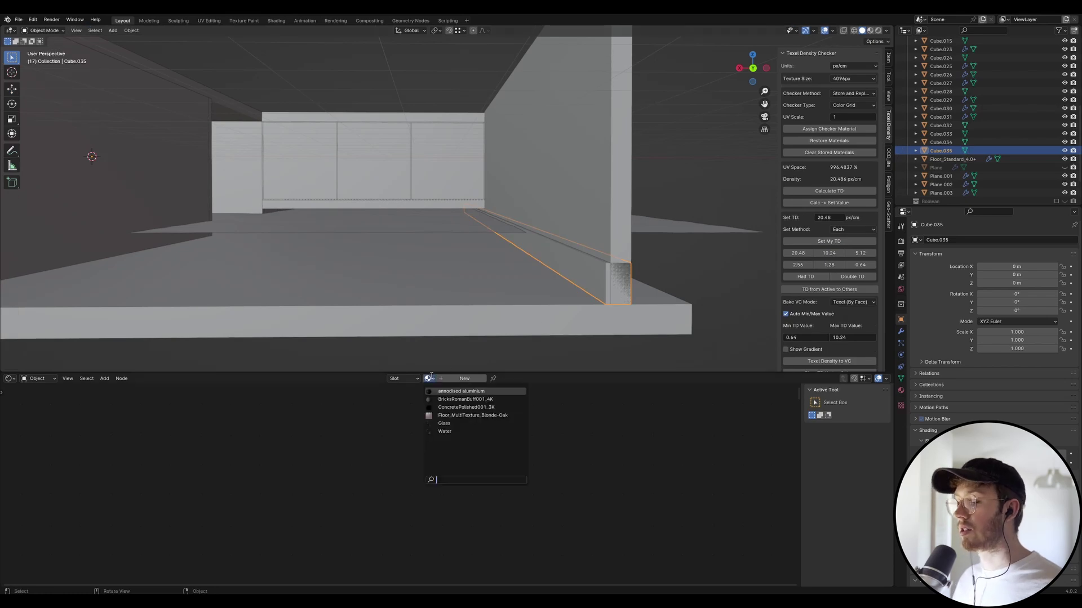
left_click(469, 408)
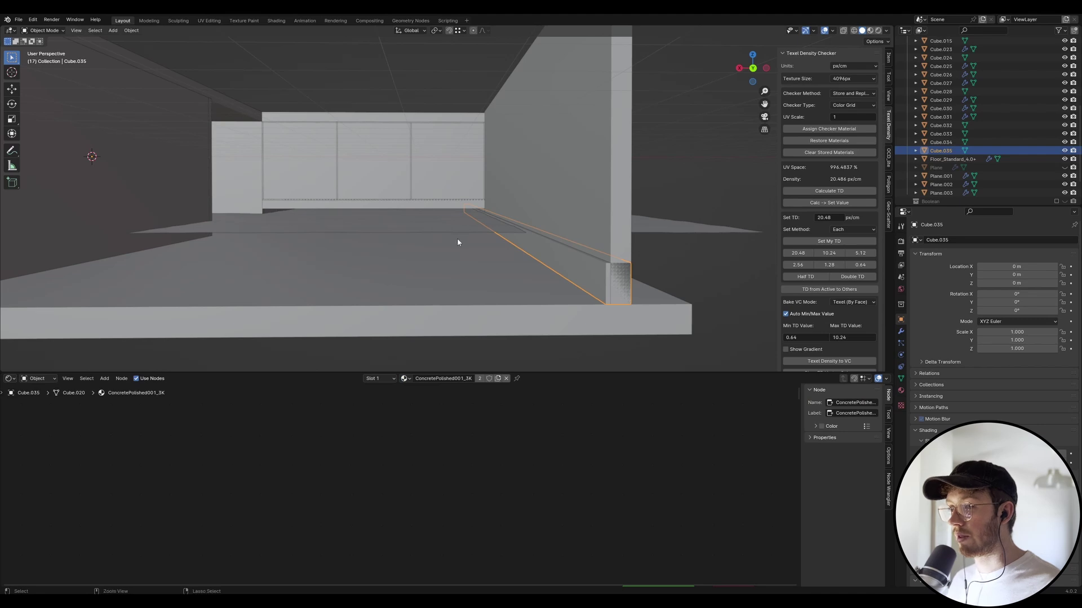
key("ctrl+s")
middle_click_drag(552, 189, 555, 225)
Duplicate the concrete edge beam, slide the copy along X, and rotate it 90° about Z.
scroll(545, 243, "down", 6)
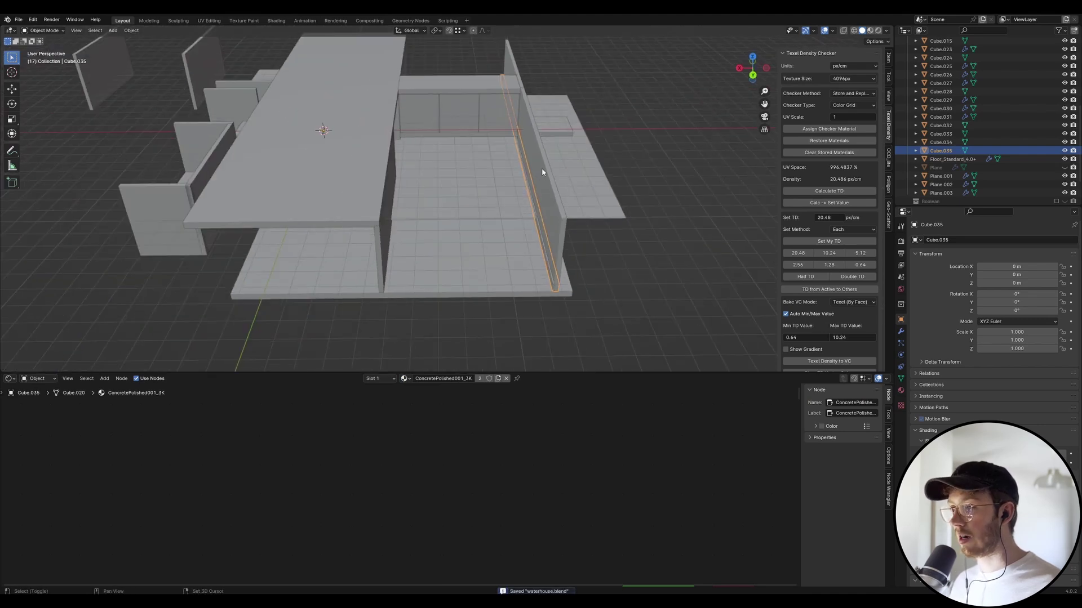
key("shift+d")
key("x")
left_click(458, 150)
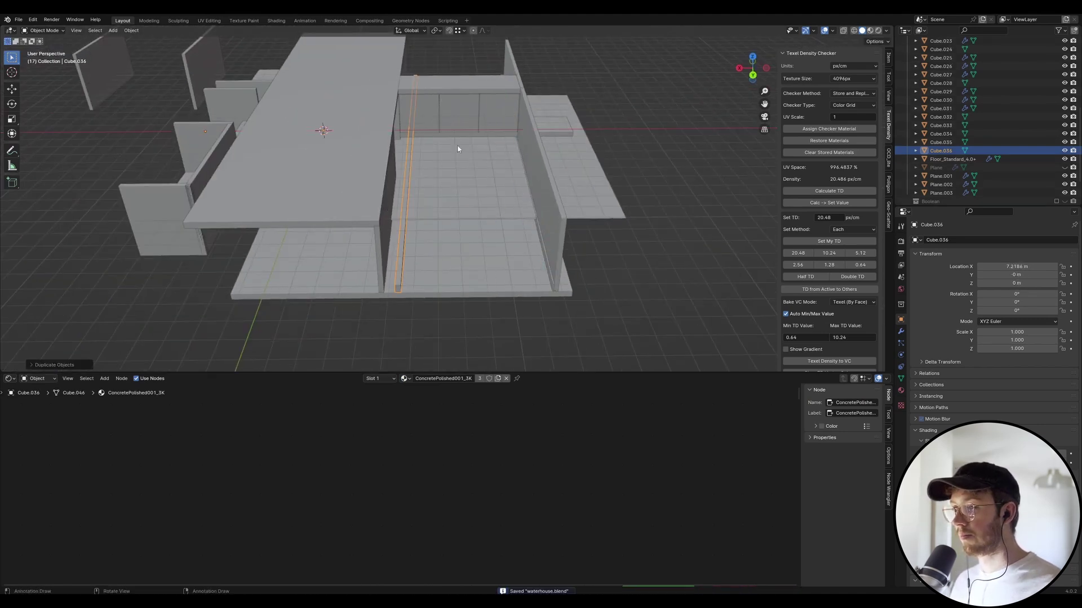
type("rz90")
key("Return")
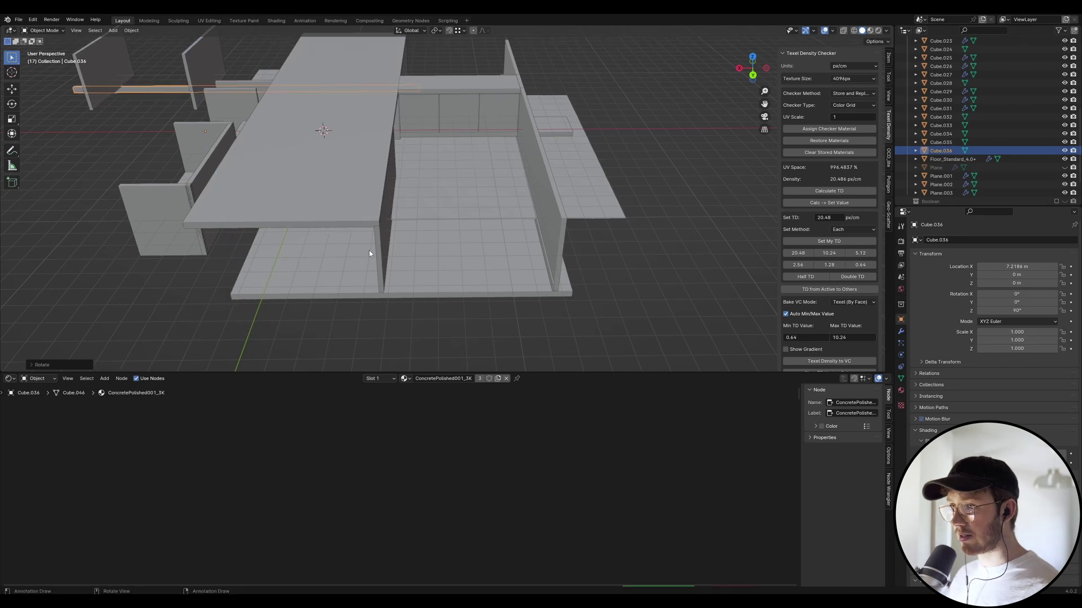
Move the rotated beam along Y to line the pool's cross edge.
scroll(422, 94, "up", 7)
middle_click_drag(360, 236, 322, 207)
key("g")
key("z")
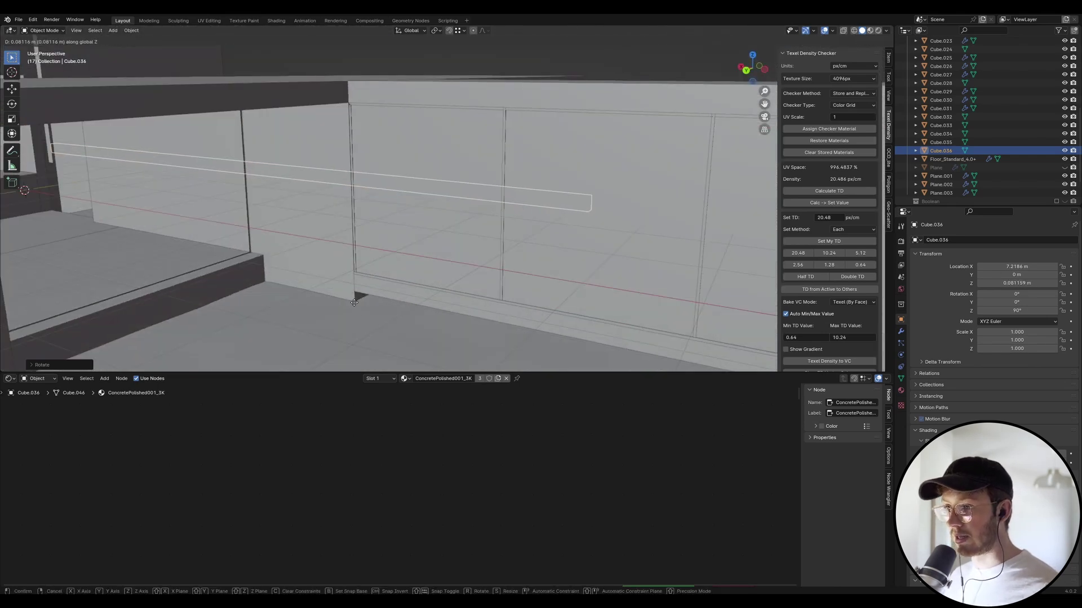
key("x")
key("y")
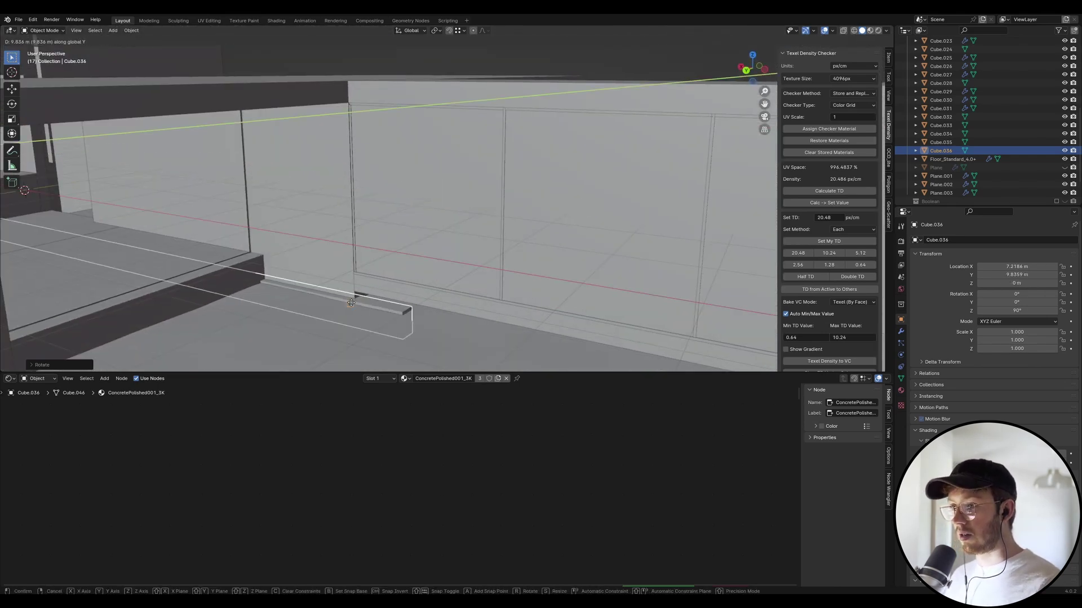
left_click(343, 297)
Adjust the crosswise beam along X to 8.2238 m.
scroll(343, 298, "up", 5)
middle_click_drag(397, 290, 362, 277)
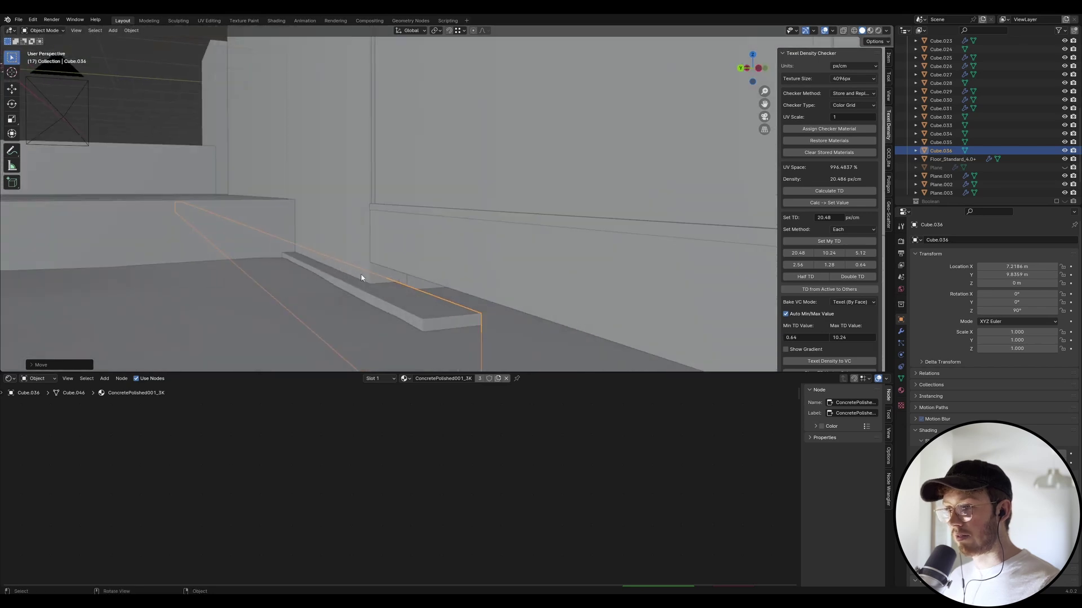
key("g")
key("y")
key("x")
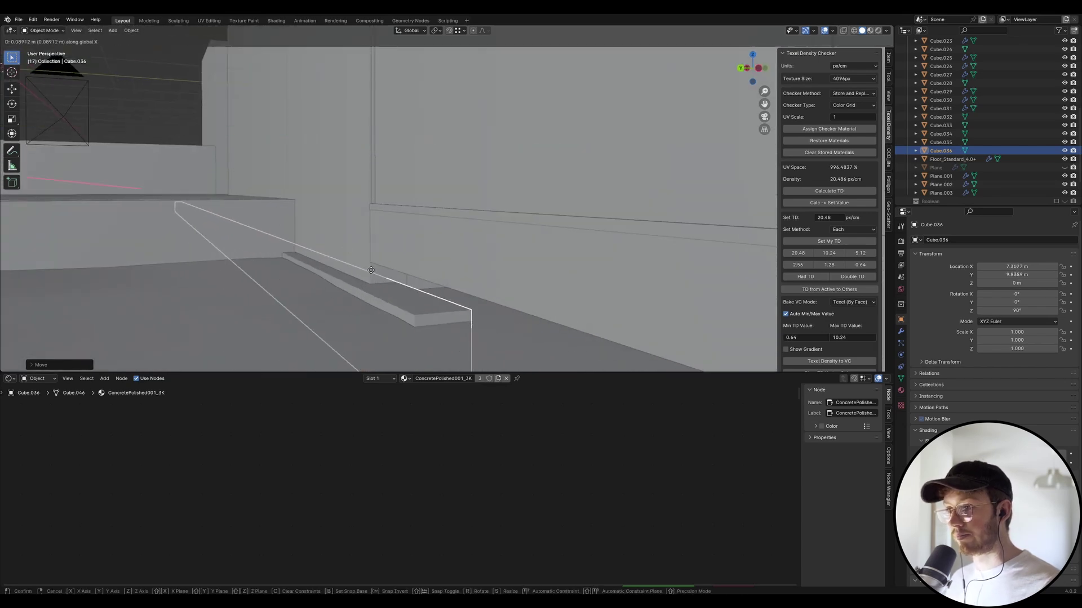
left_click(370, 262)
Duplicate the crosswise beam and slide the copy along Y to the opposite edge.
middle_click_drag(370, 262, 358, 280)
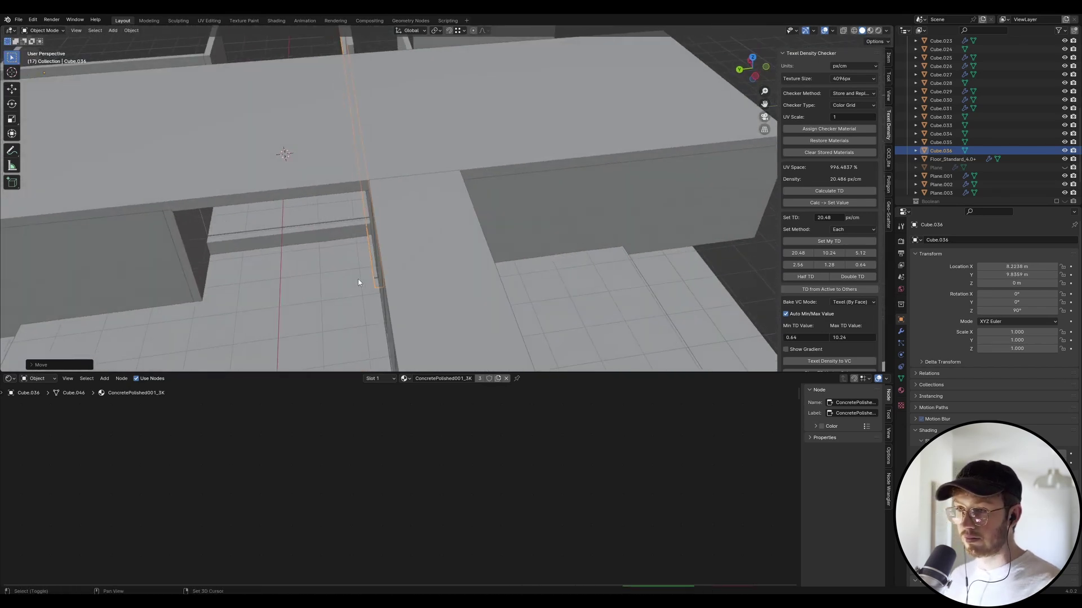
key("shift+d")
key("y")
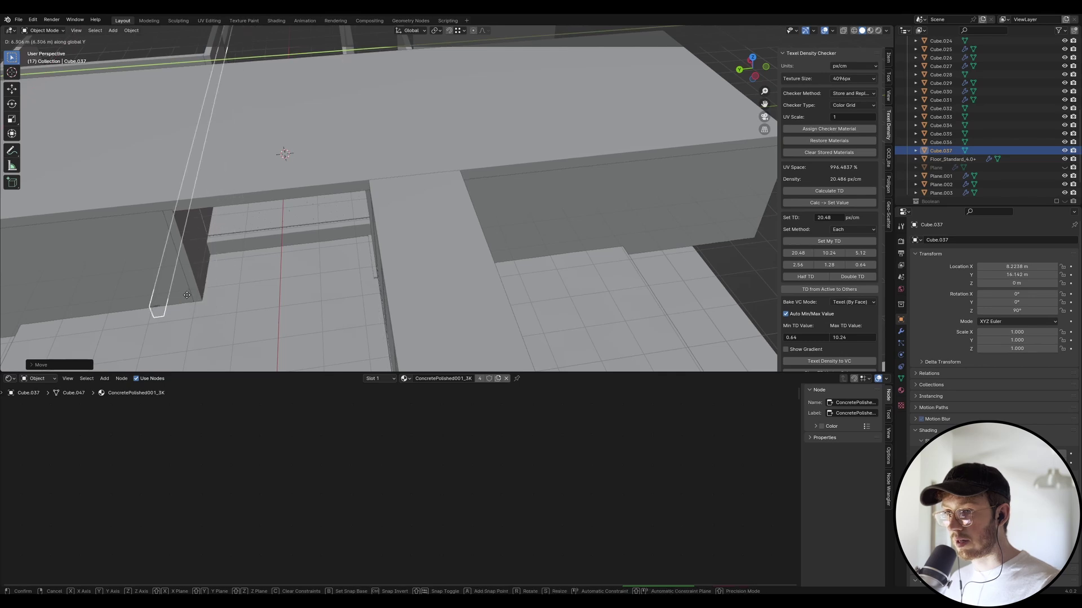
scroll(293, 296, "up", 6)
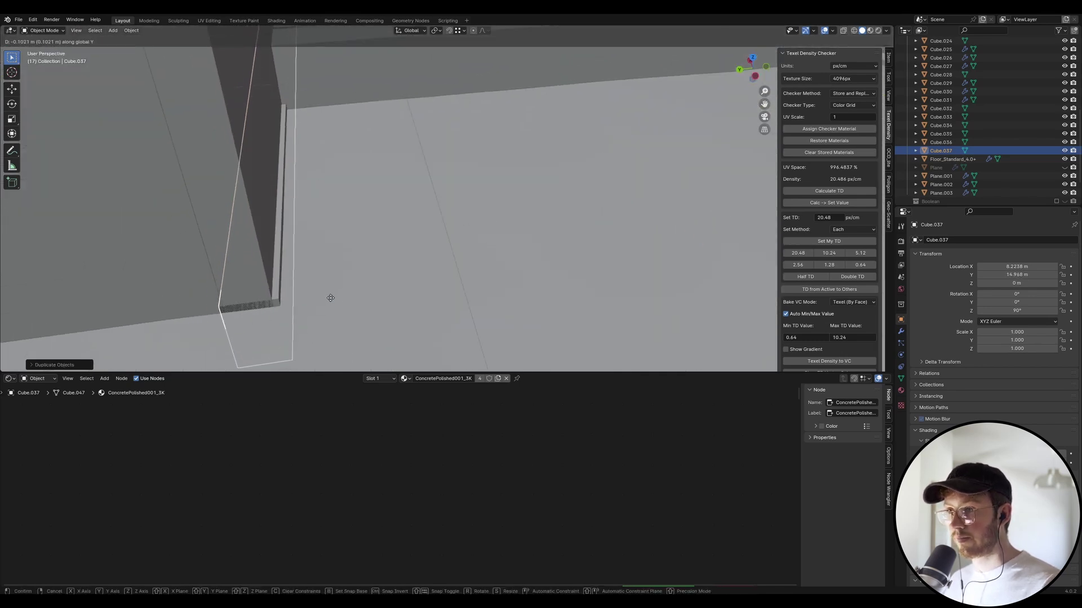
left_click(321, 297)
Save the file, switch to camera view, and unhide the window plane.
key("ctrl+s")
key("KP_0")
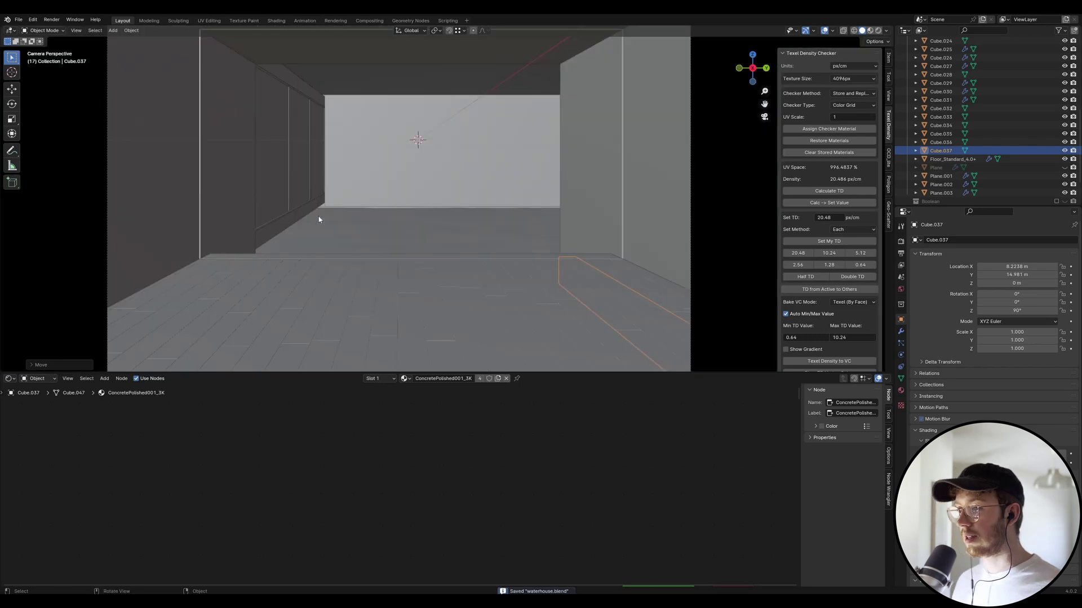
scroll(707, 331, "down", 5)
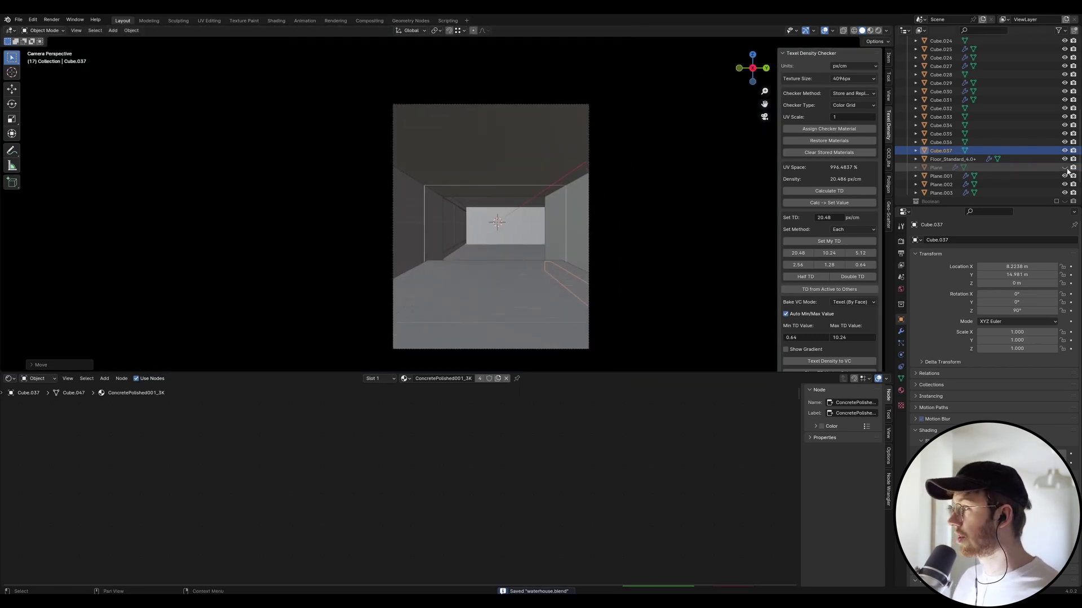
left_click(1064, 168)
Rename the window plane to 'Glass' and save the file.
double_click(936, 167)
scroll(936, 166, "down", 2)
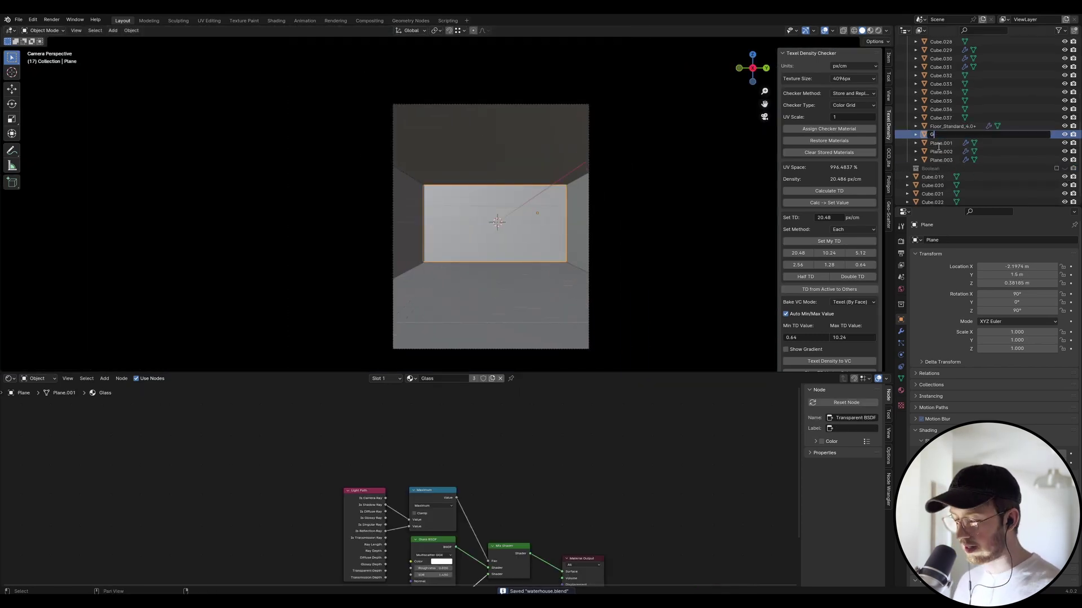
type("Glass")
key("Return")
key("ctrl+s")
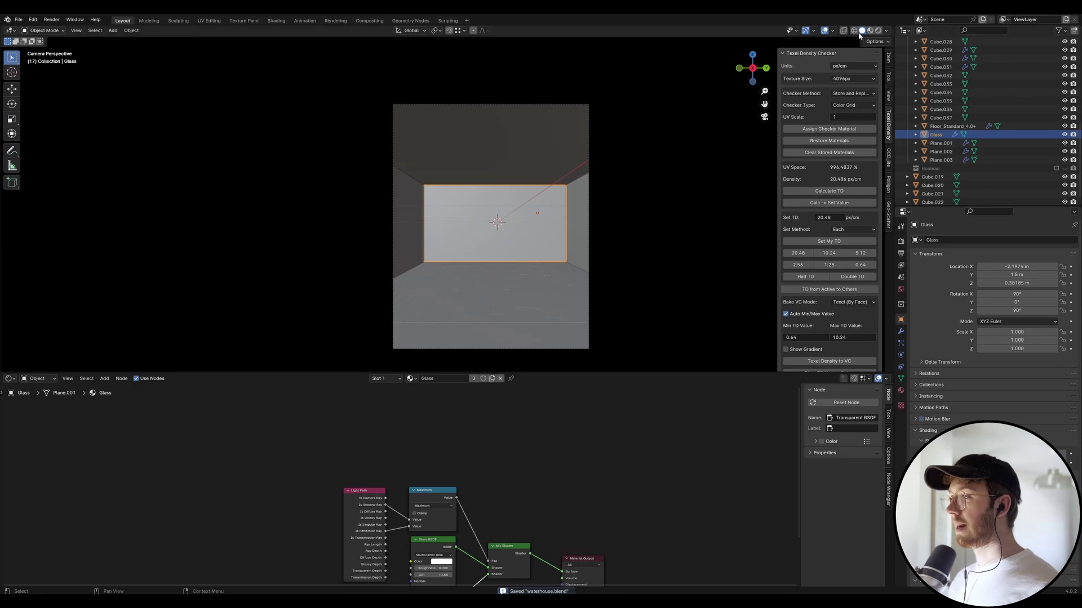
Preview the camera view in Rendered shading with overlays hidden, then restore overlays.
left_click(877, 31)
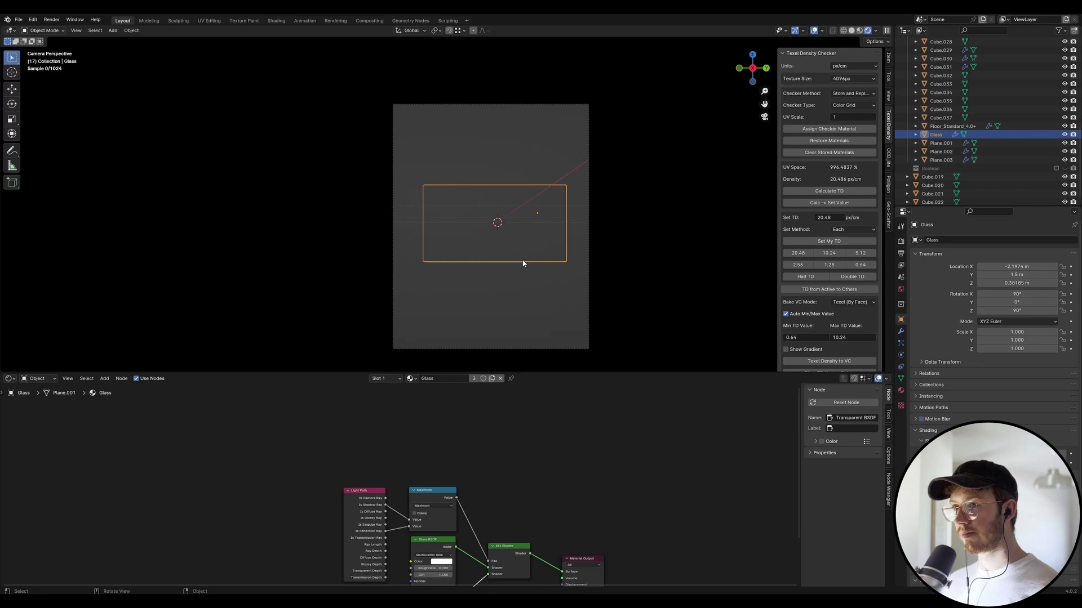
left_click(813, 31)
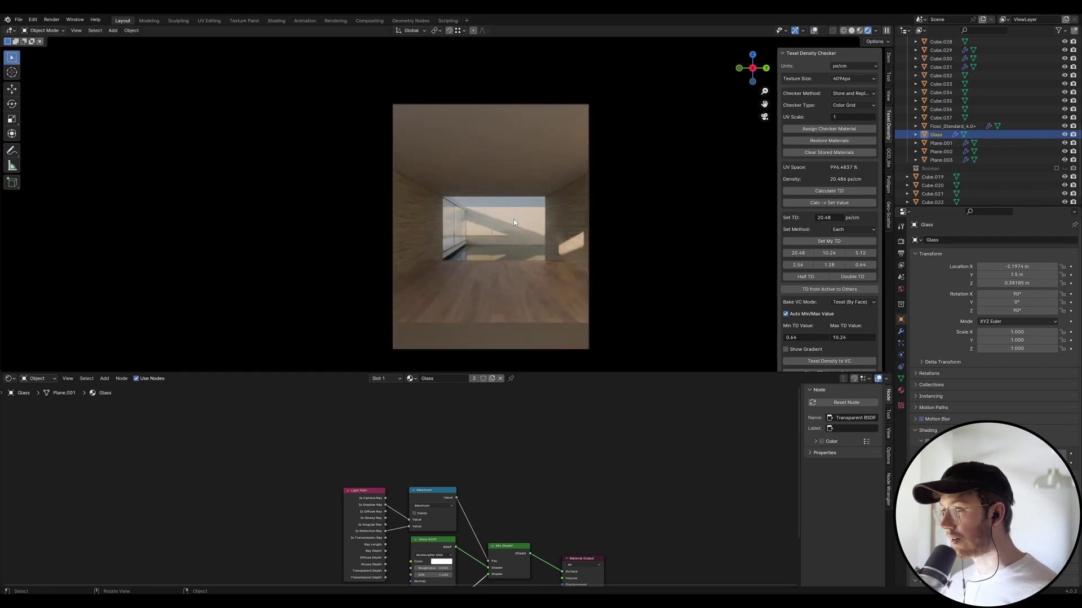
scroll(495, 237, "up", 2)
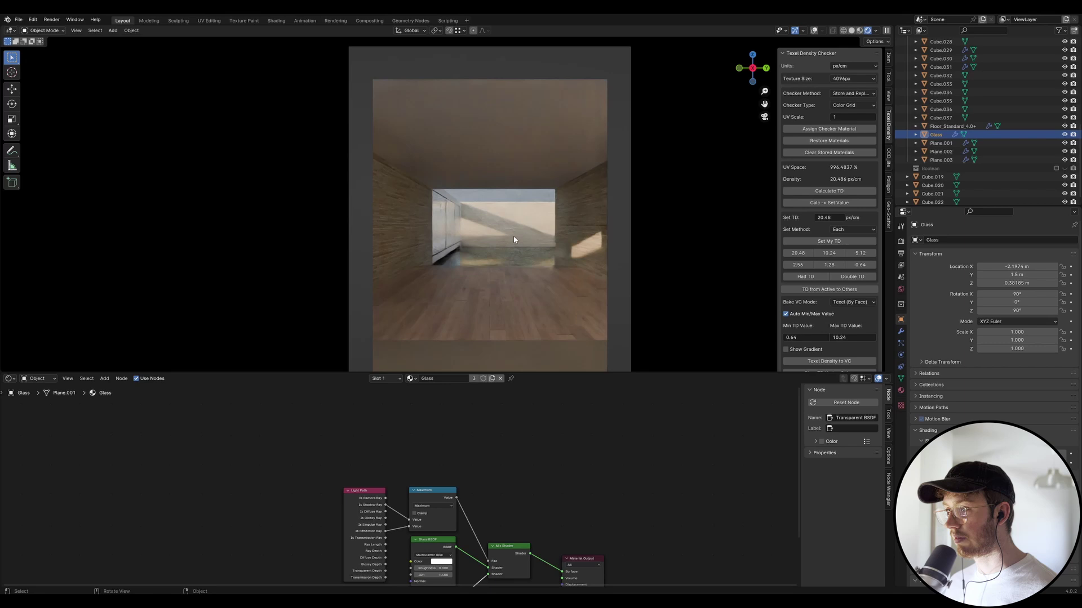
left_click(813, 31)
Select wall Cube.027 and mark a seam on its faces in Edit Mode.
left_click(444, 190)
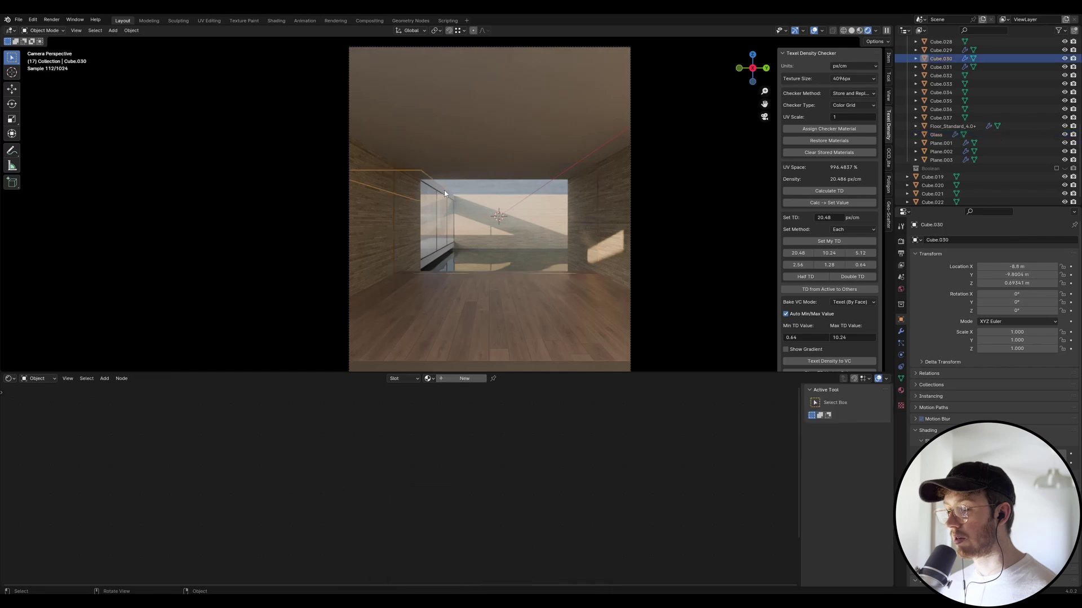
left_click(431, 260, "shift")
left_click(431, 260, "shift")
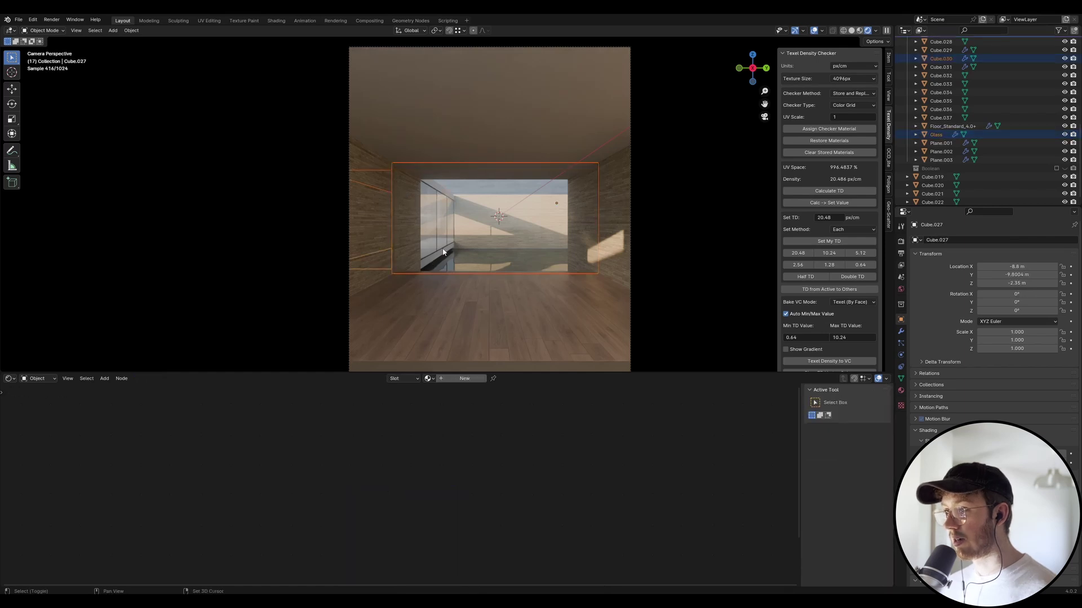
key("ctrl+z")
key("ctrl+z")
key("Tab")
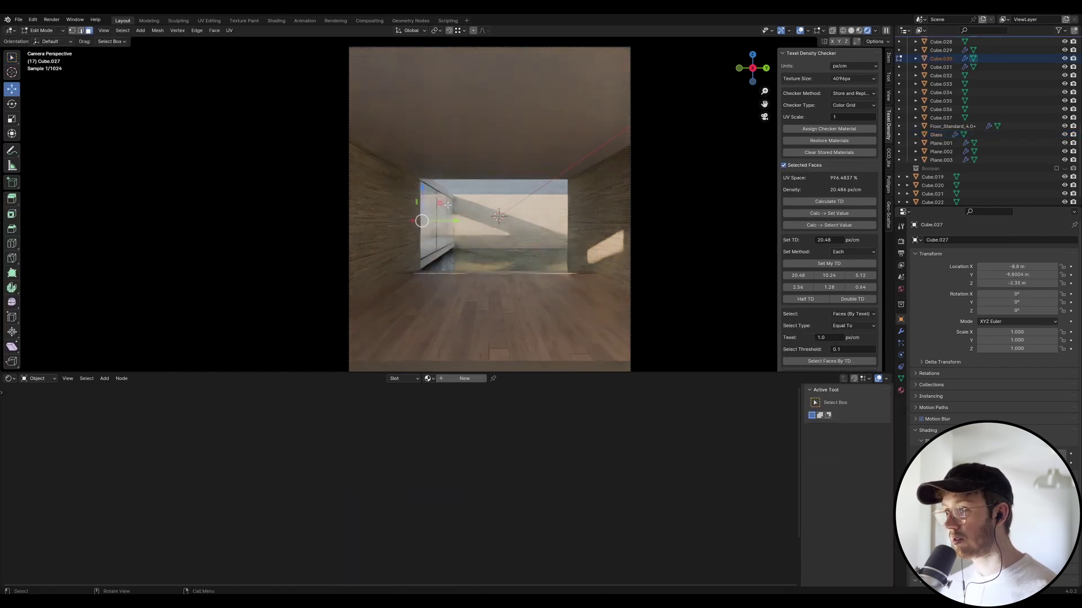
right_click(445, 204)
mouse_move(445, 204)
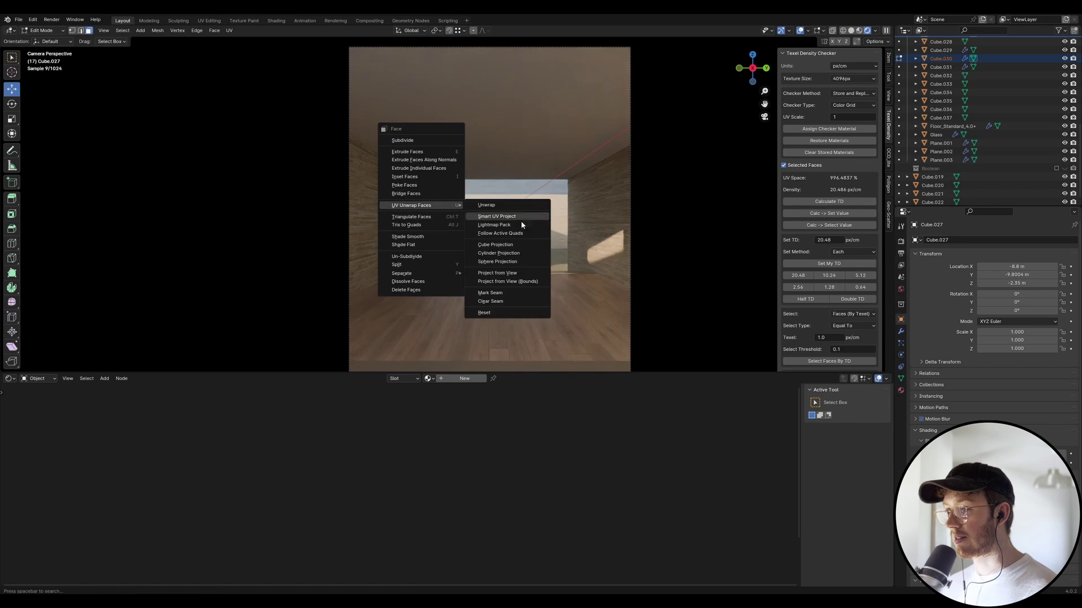
left_click(487, 292)
key("Tab")
Apply all transforms to the wall, unwrap its faces, and calculate texel density.
key("ctrl+a")
left_click(444, 245)
key("Tab")
right_click(441, 235)
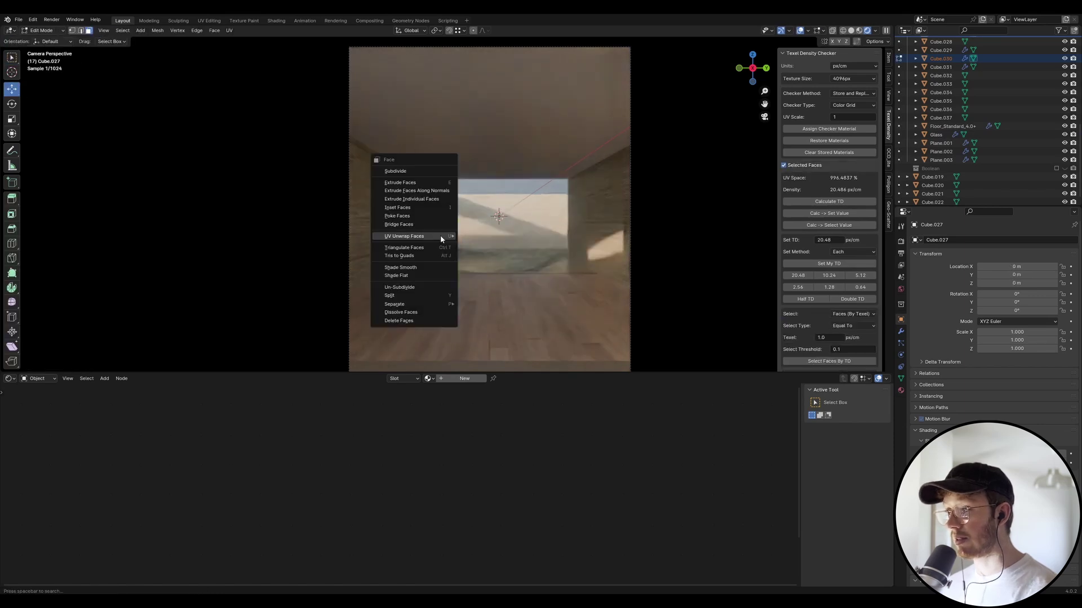
mouse_move(442, 235)
left_click(475, 236)
left_click(842, 202)
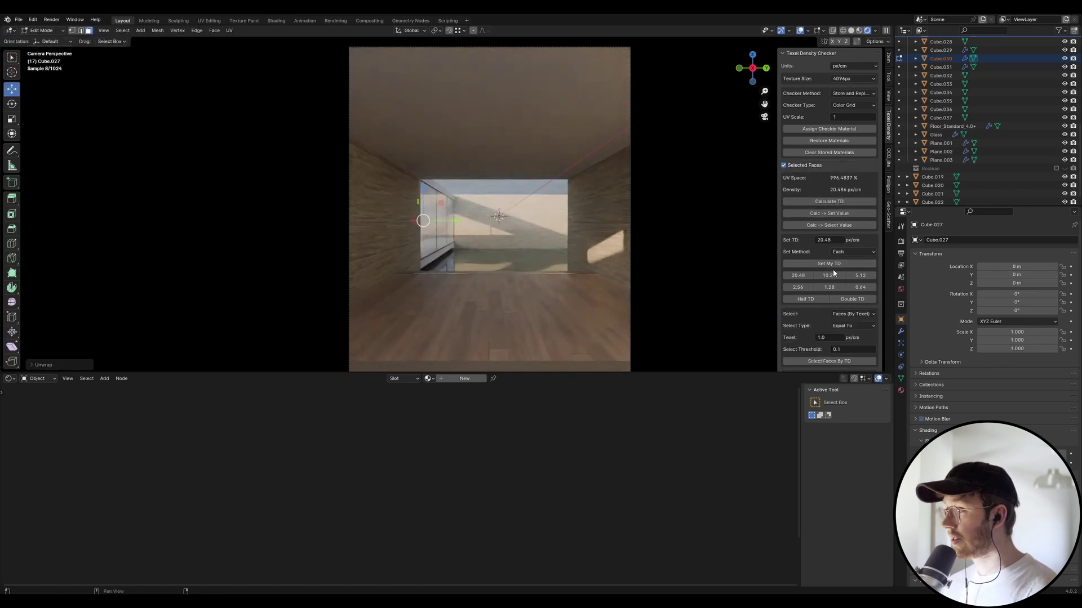
key("Tab")
Assign ConcretePolished001_3K to the wall and check it in a clean rendered preview.
left_click(428, 378)
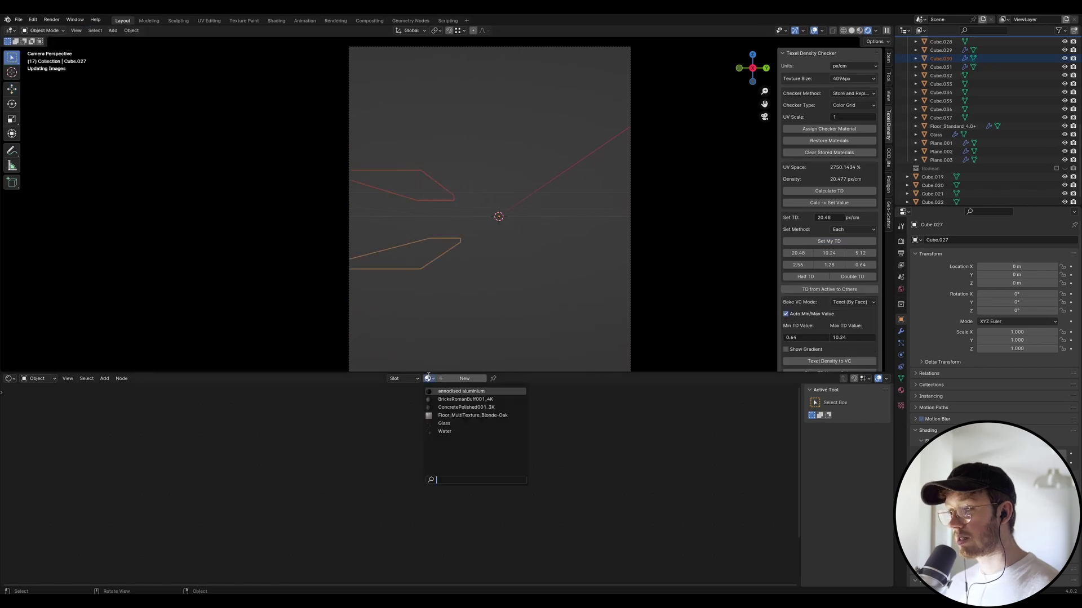
left_click(464, 407)
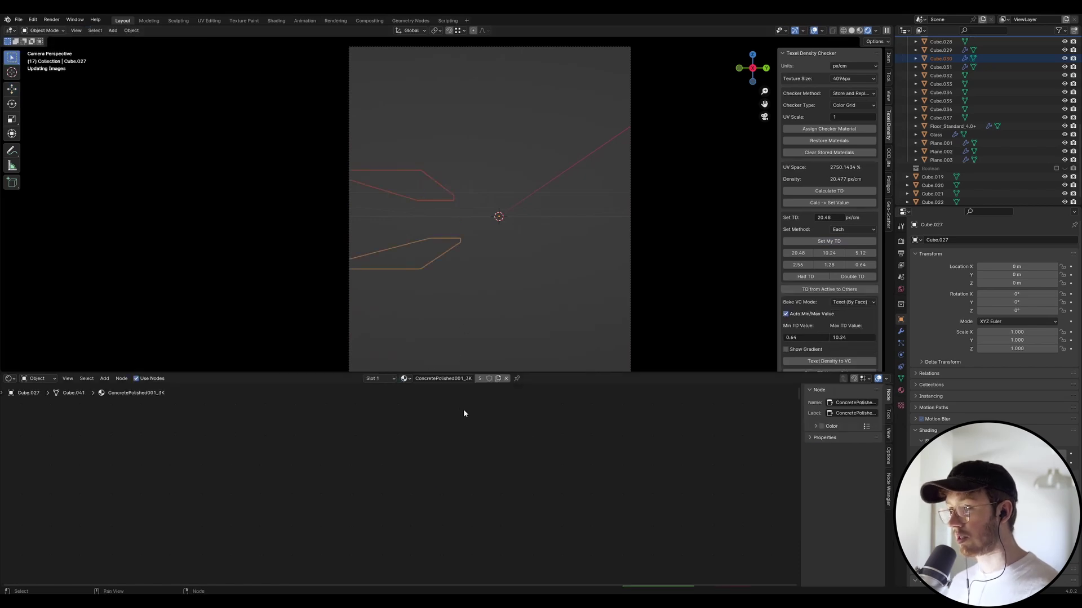
left_click(900, 391)
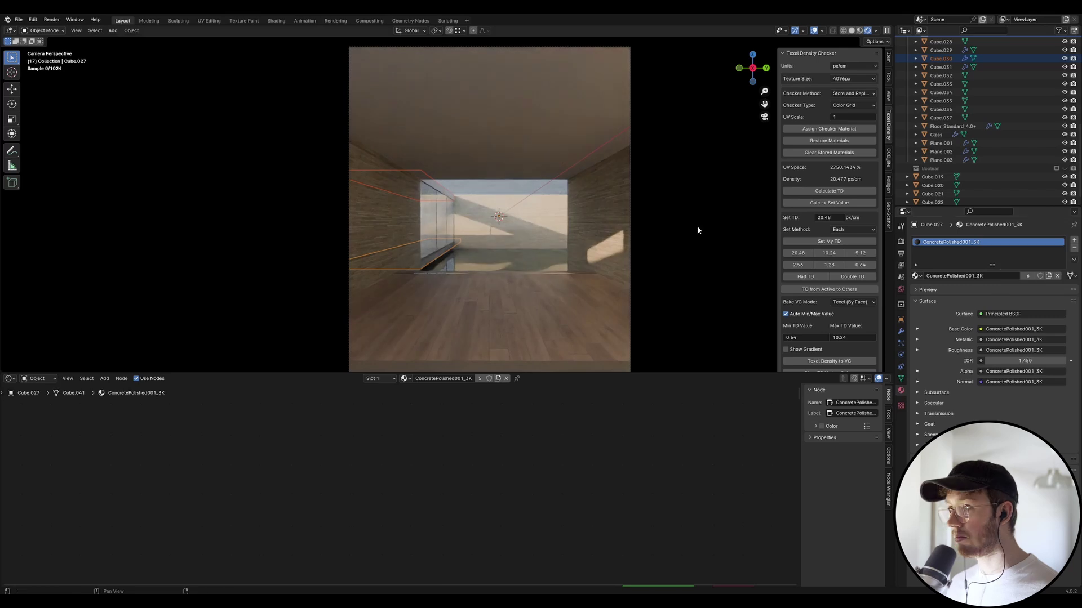
left_click(814, 30)
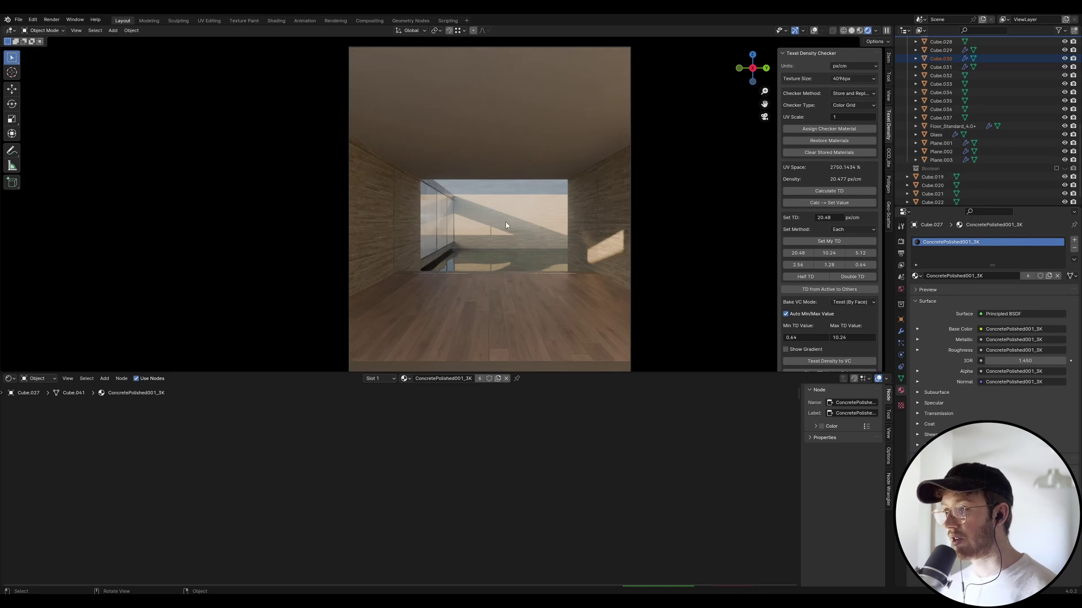
scroll(622, 223, "up", 1)
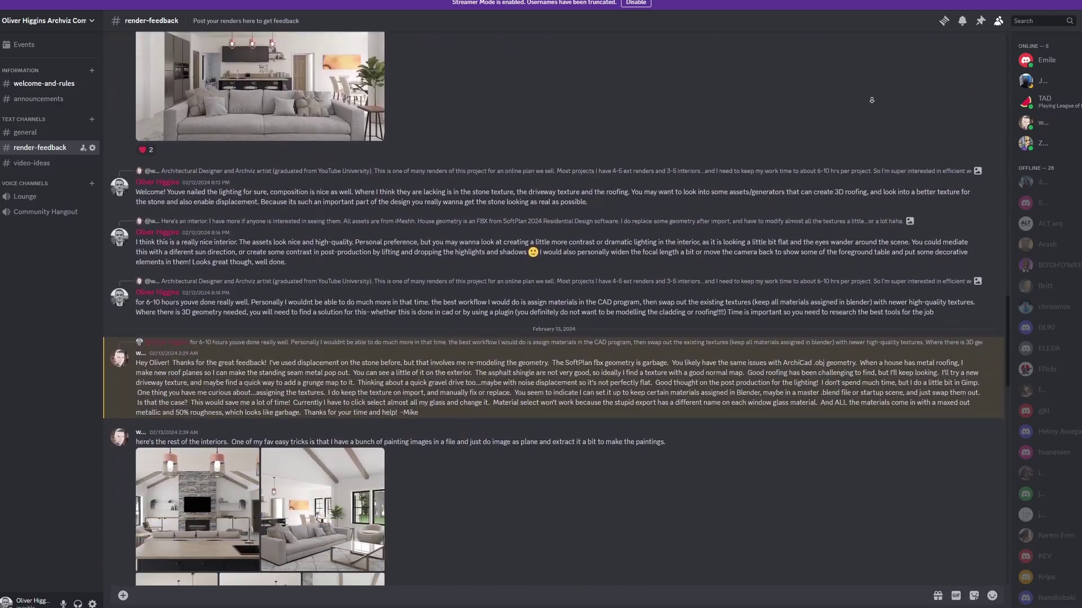
scroll(871, 100, "down", 10)
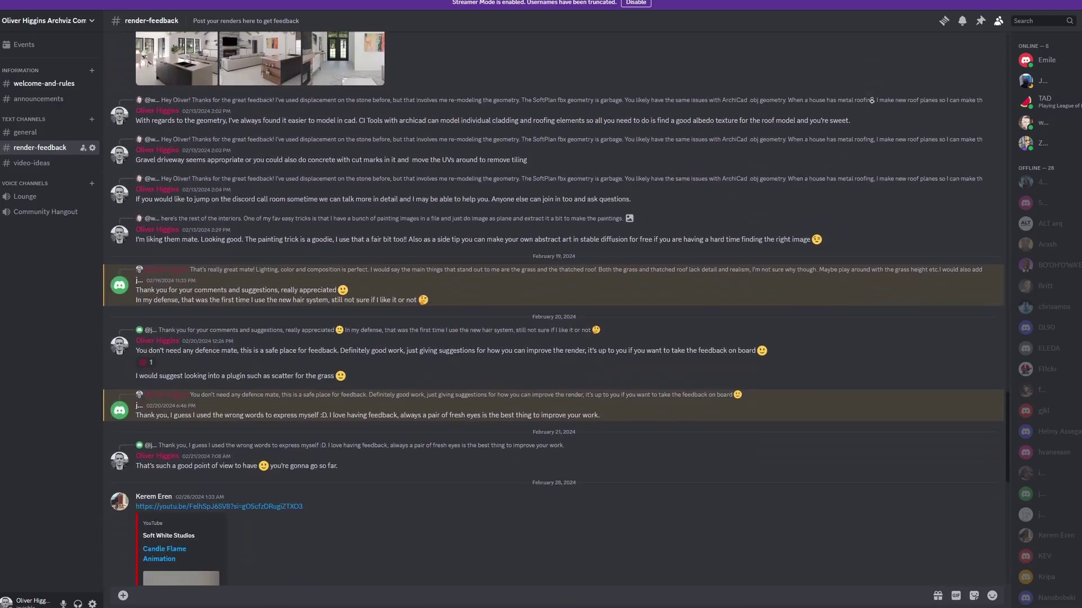